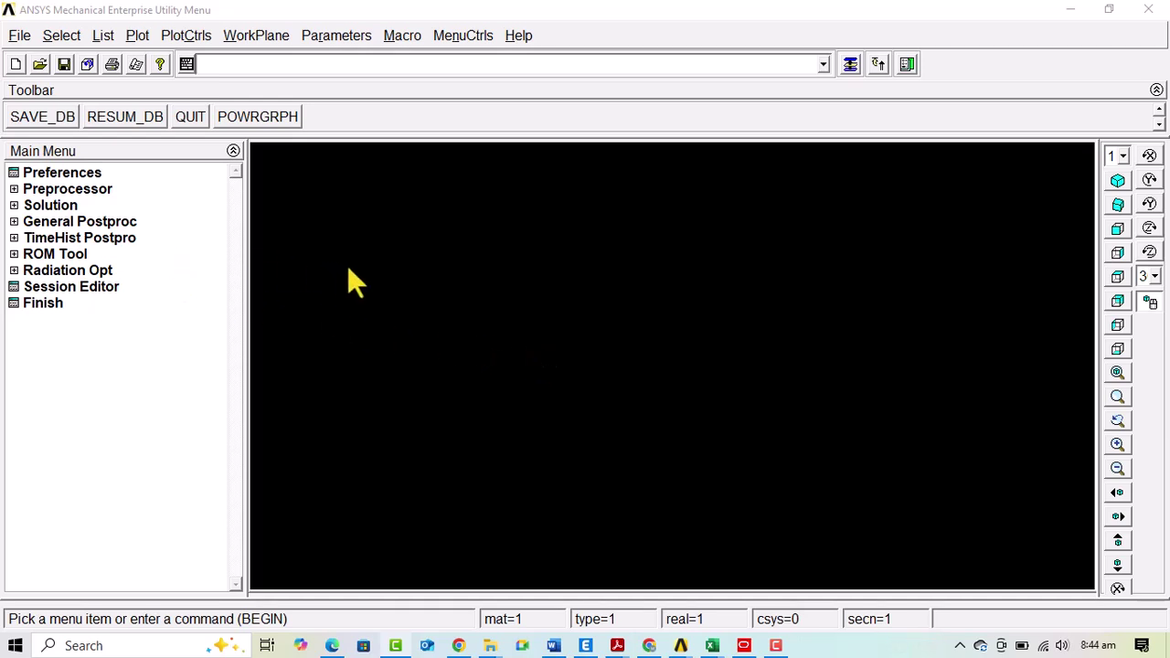
Restrict the GUI filtering preferences to the Structural discipline.
{"action": "left_click", "coordinate": [62, 173]}
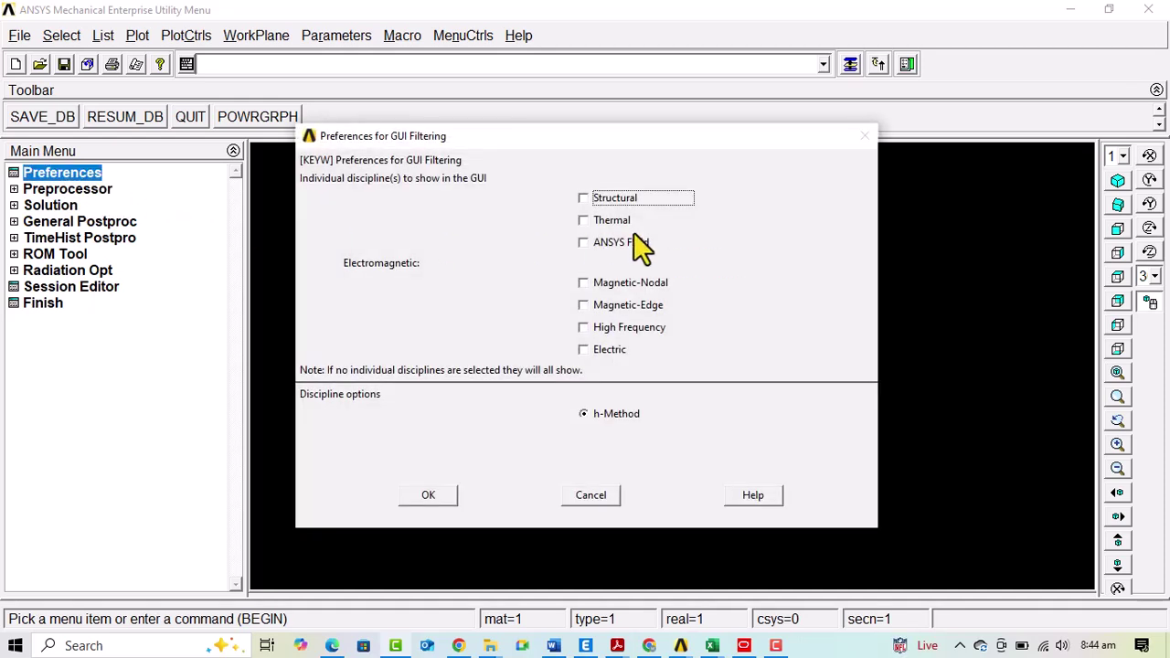
{"action": "left_click", "coordinate": [599, 199]}
{"action": "left_click", "coordinate": [426, 494]}
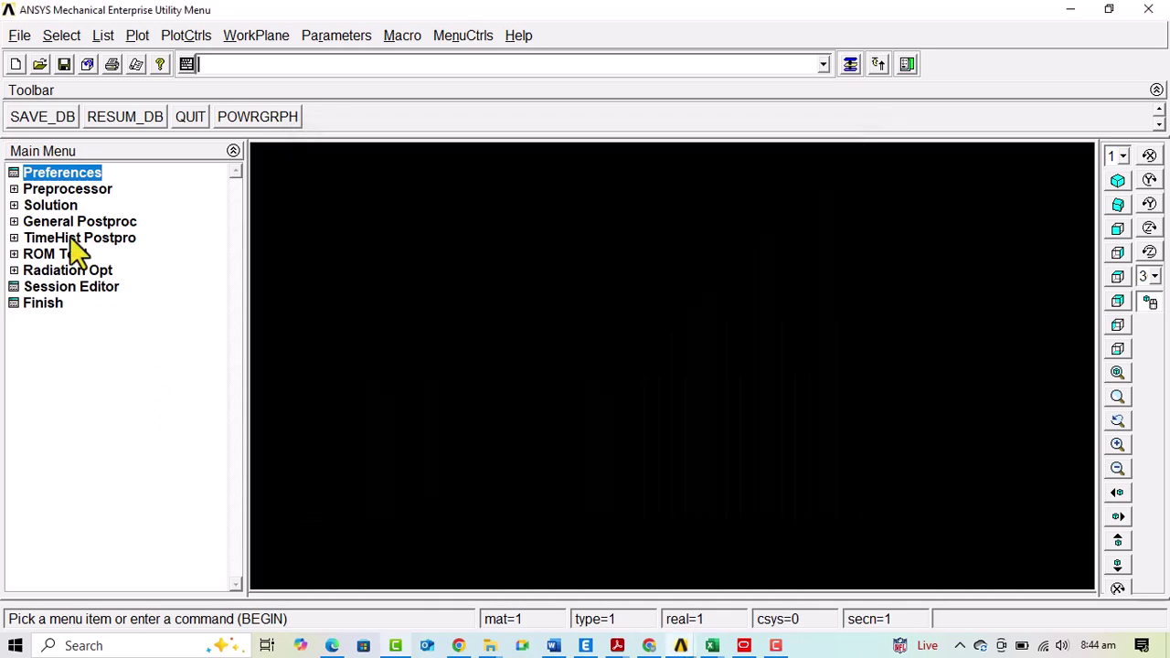
Define element type 1 as the Solid concret 65 element from the structural element library.
{"action": "left_click", "coordinate": [84, 192]}
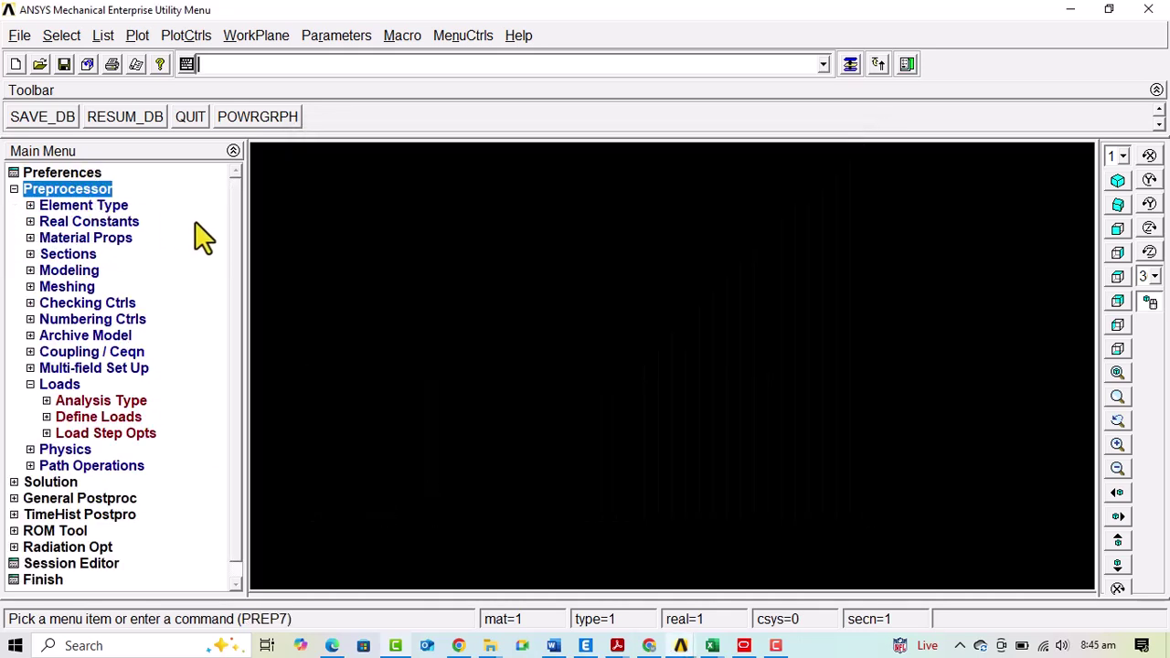
{"action": "left_click", "coordinate": [78, 206]}
{"action": "left_click", "coordinate": [110, 222]}
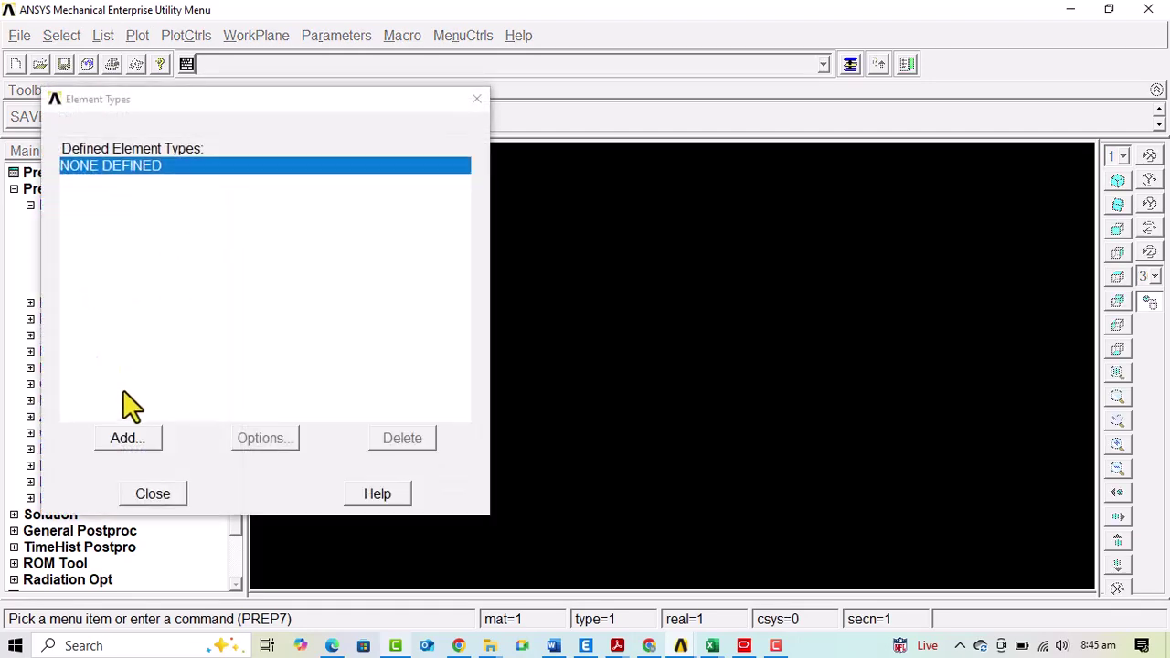
{"action": "left_click", "coordinate": [133, 437]}
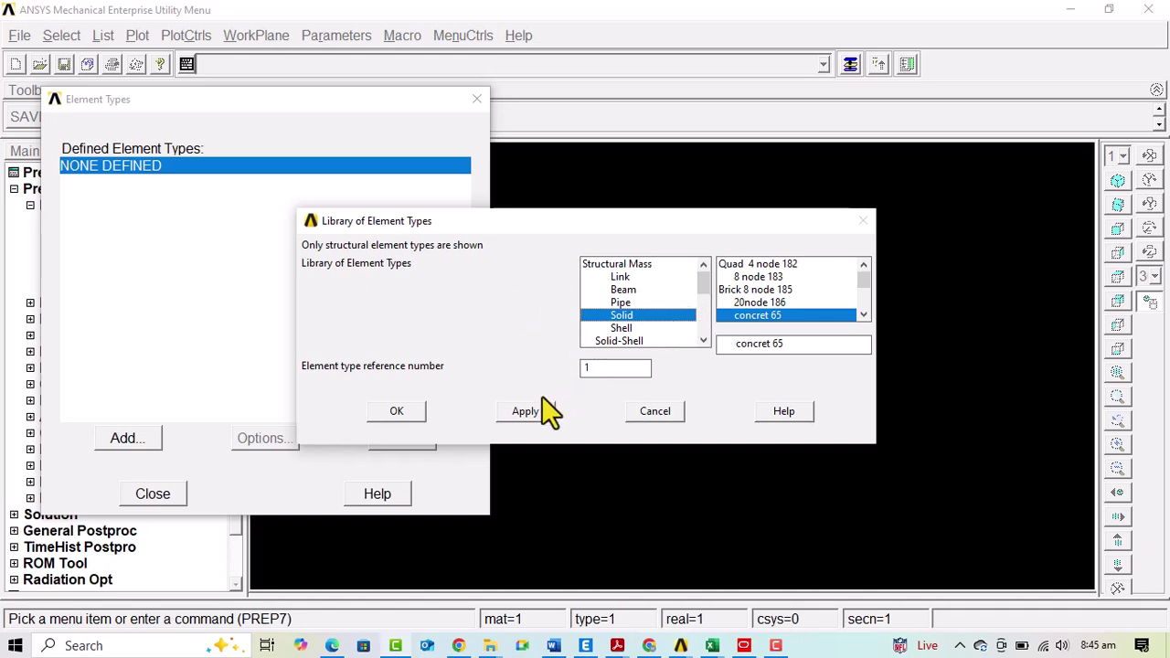
{"action": "left_click", "coordinate": [499, 412]}
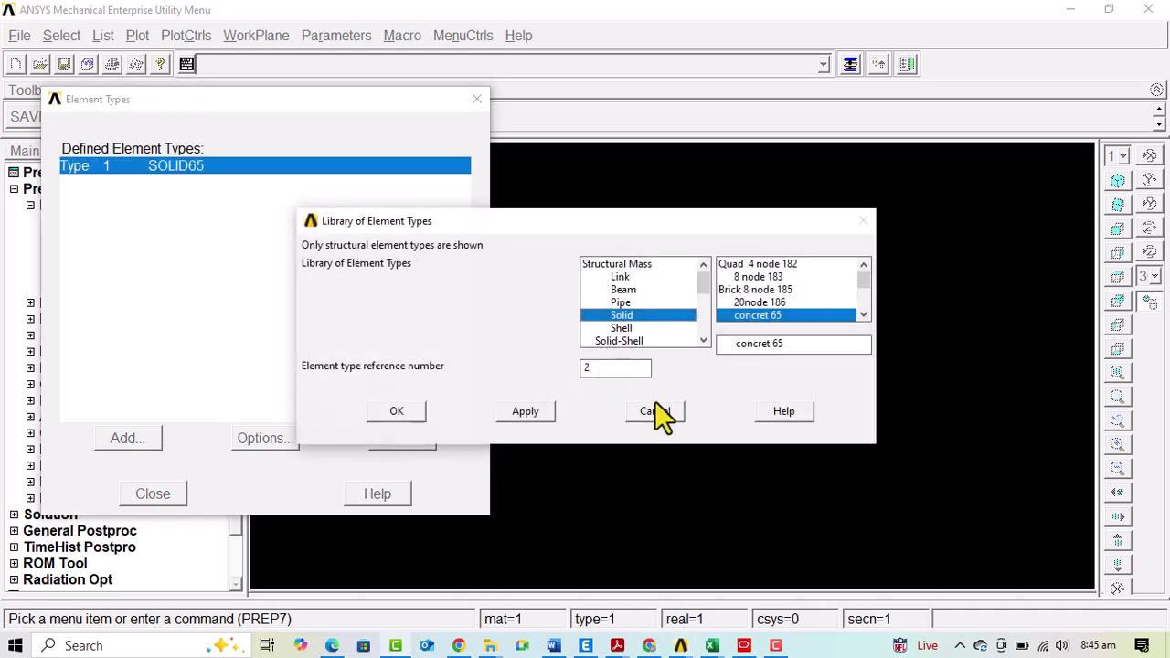
{"action": "left_click", "coordinate": [654, 409]}
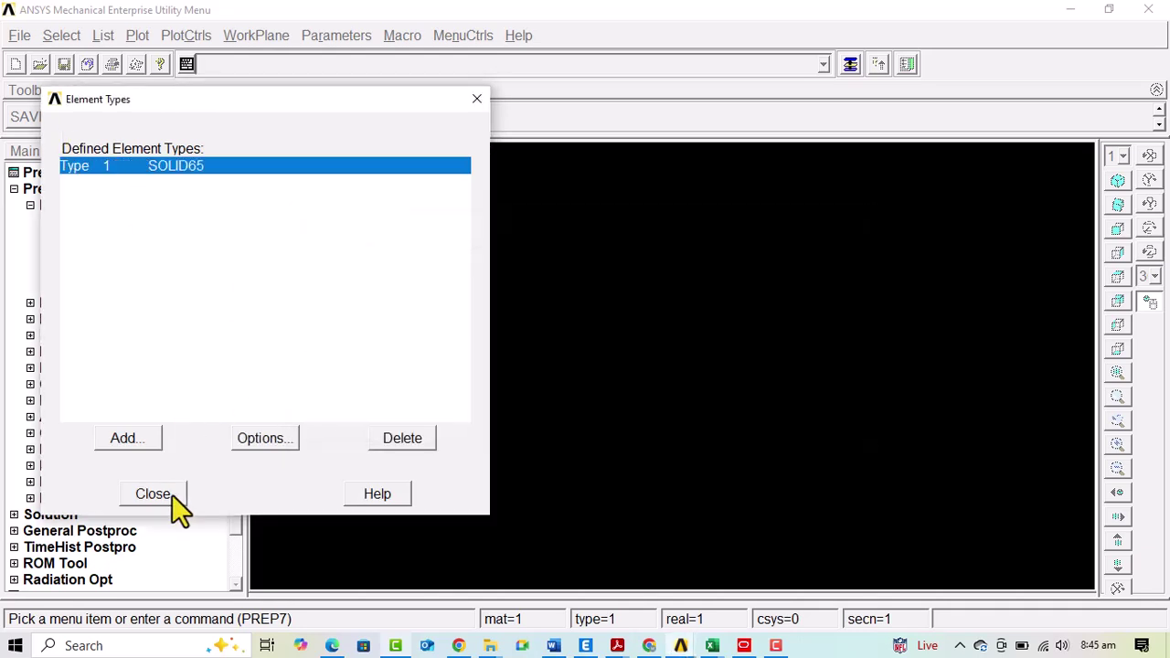
{"action": "left_click", "coordinate": [172, 494]}
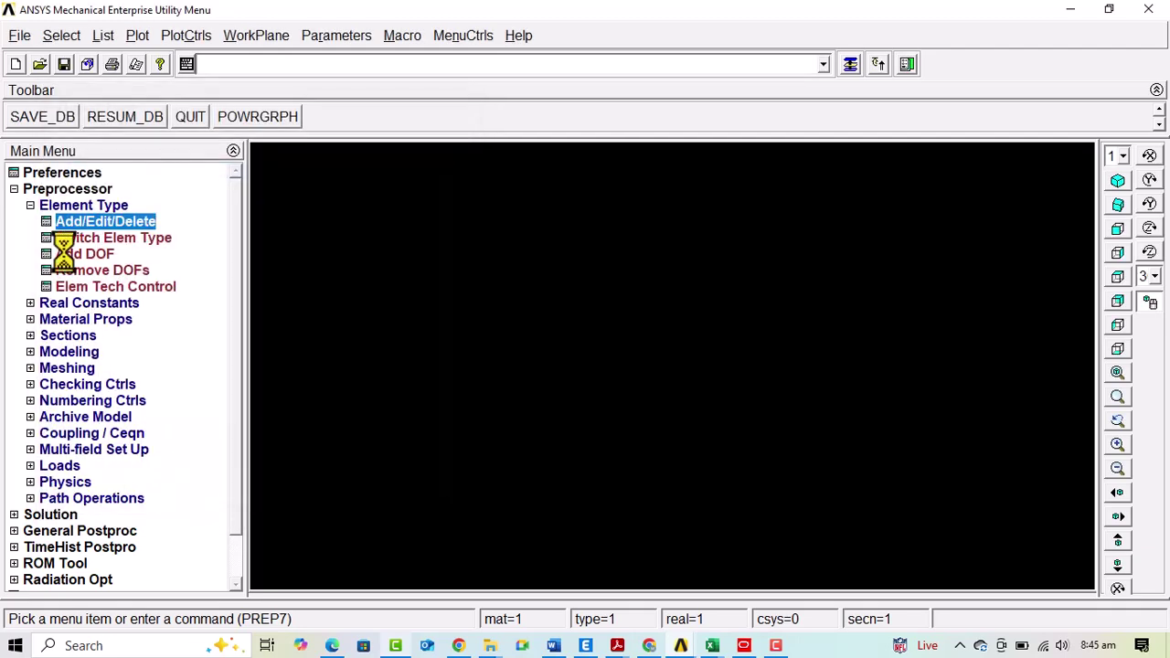
{"action": "left_click", "coordinate": [66, 205]}
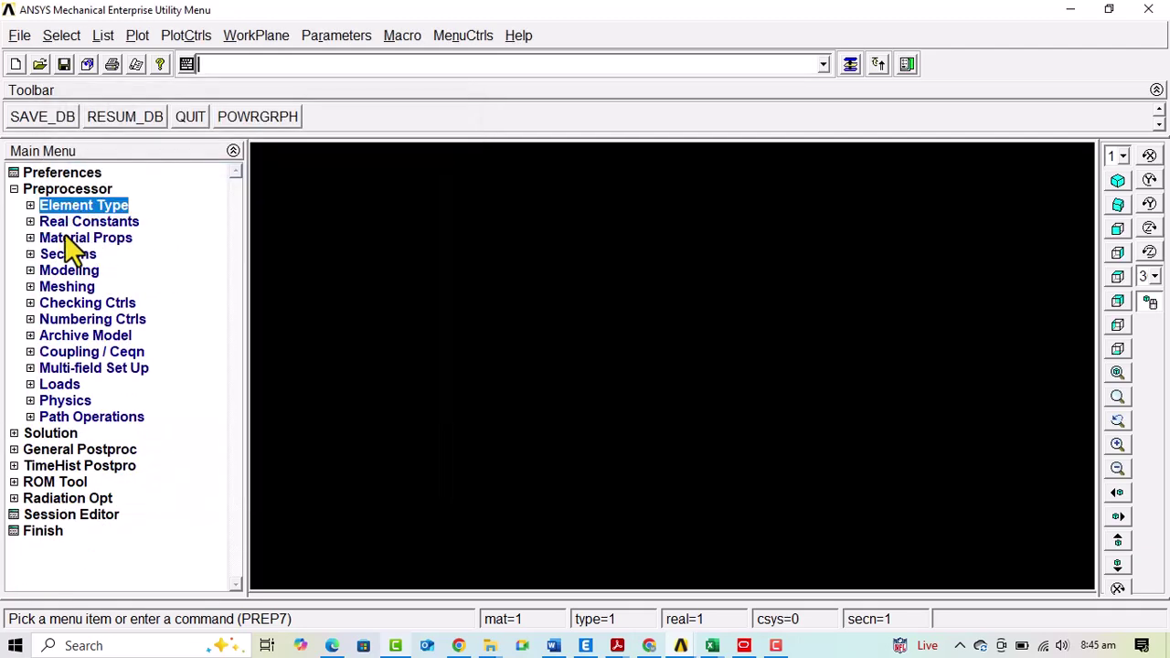
Give material model 1 linear elastic isotropic properties with EX 9.41e6 and PRXY 0.2.
{"action": "left_click", "coordinate": [64, 238]}
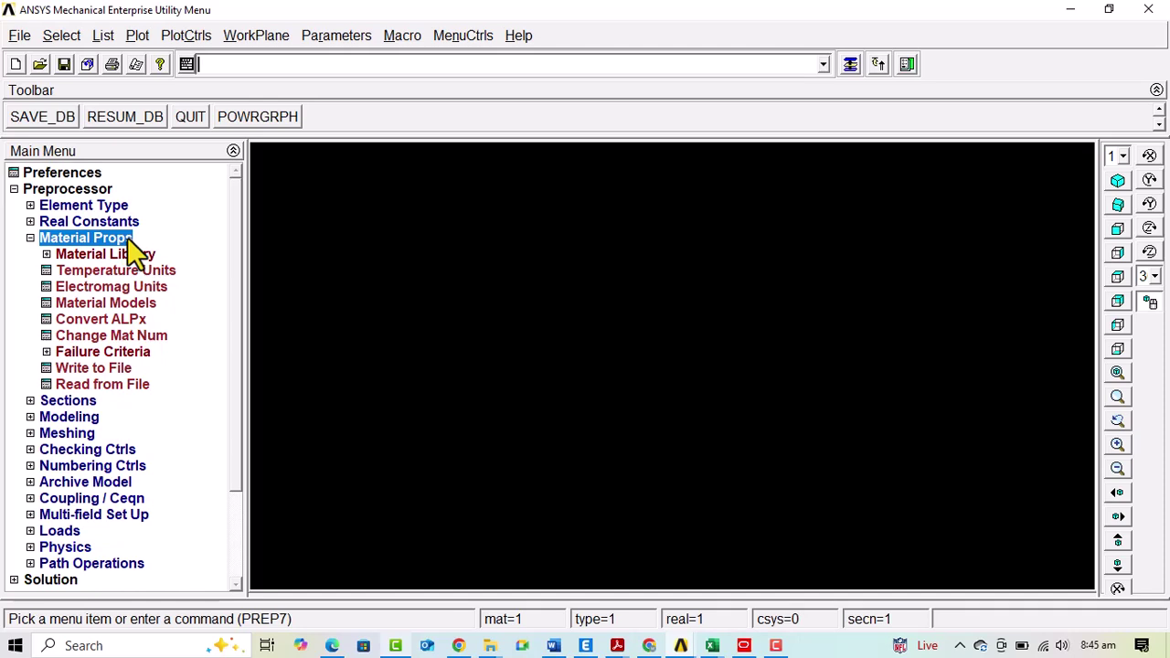
{"action": "left_click", "coordinate": [122, 303]}
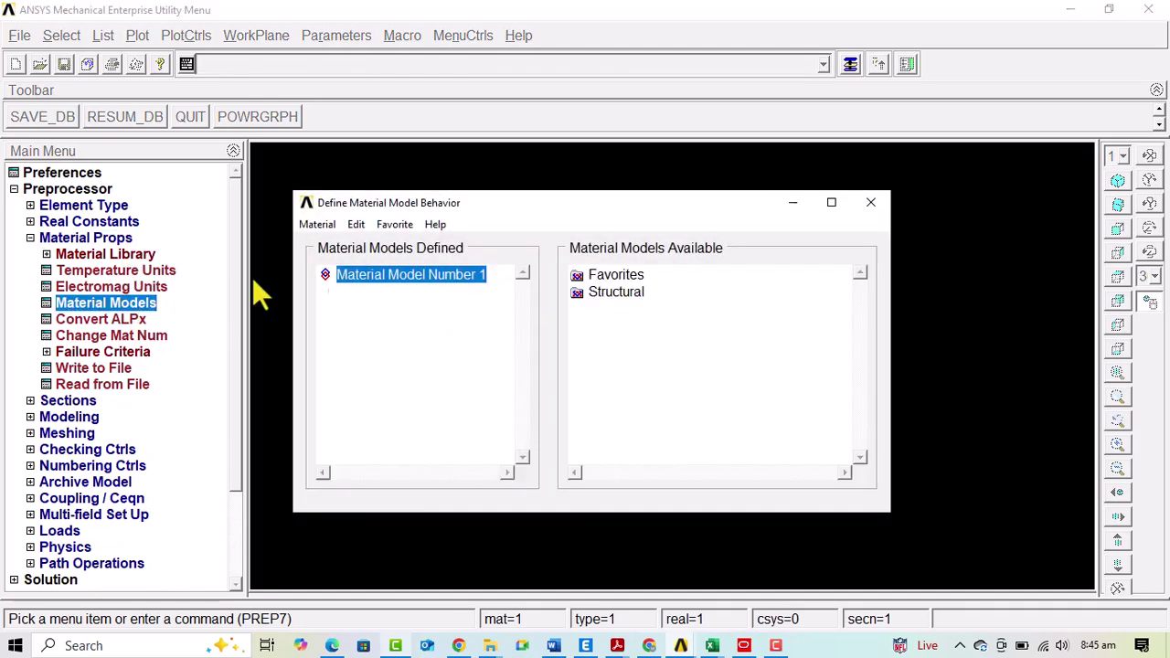
{"action": "double_click", "coordinate": [598, 293]}
{"action": "double_click", "coordinate": [629, 311]}
{"action": "double_click", "coordinate": [656, 327]}
{"action": "left_click", "coordinate": [690, 346]}
{"action": "double_click", "coordinate": [690, 345]}
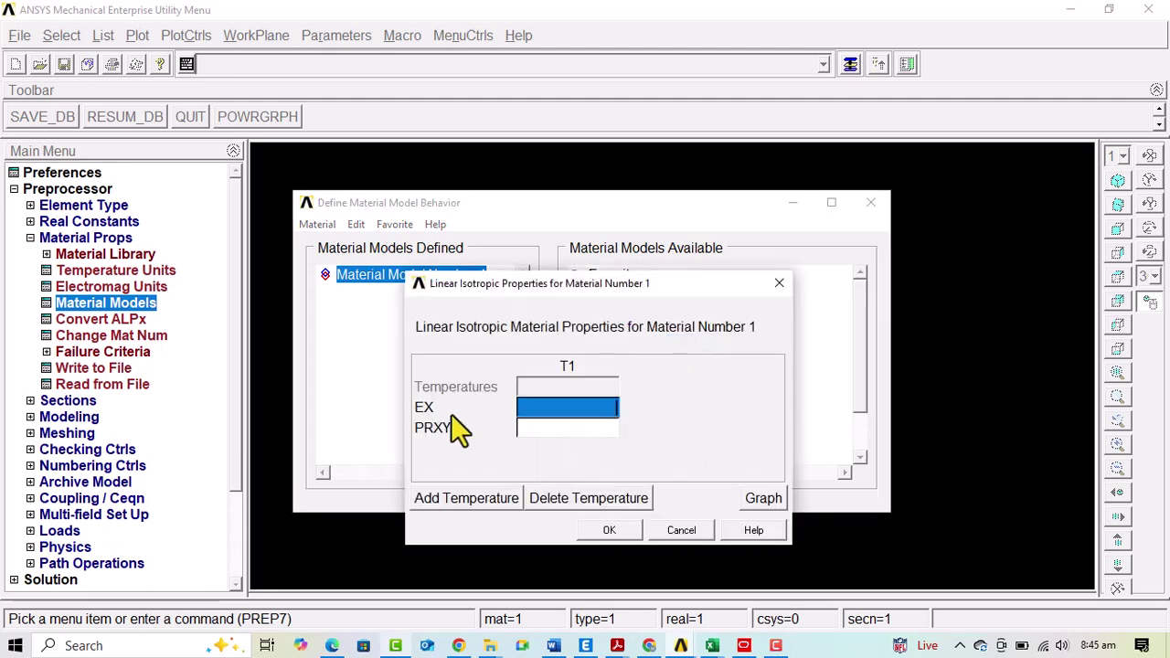
{"action": "type", "text": "9."}
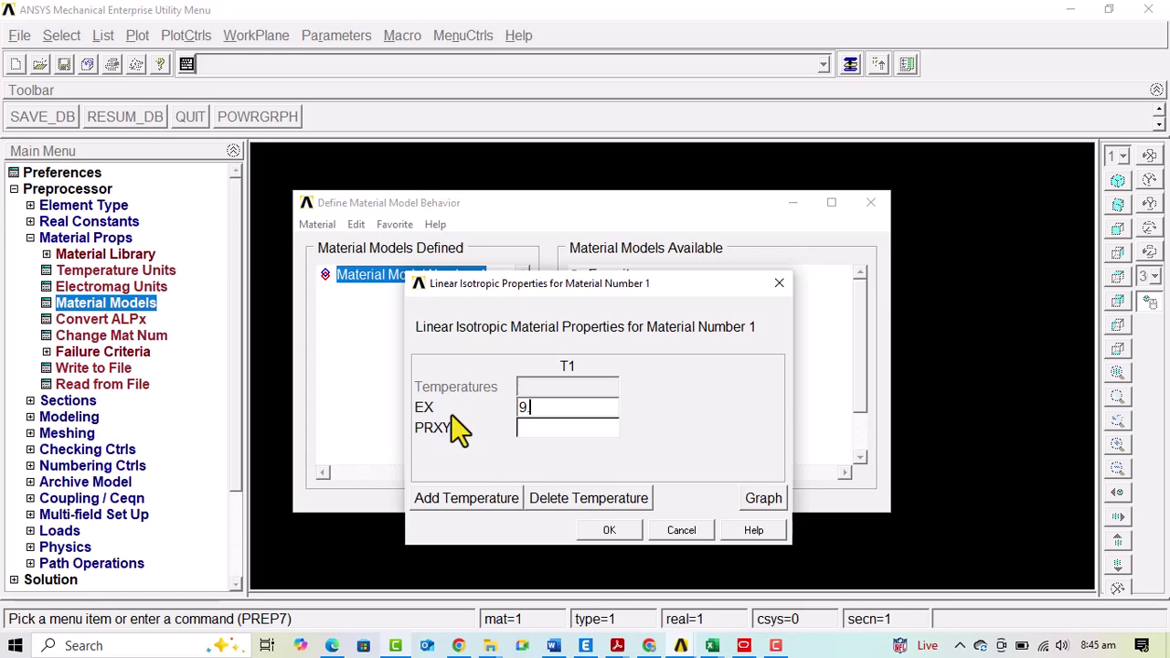
{"action": "type", "text": "41e6"}
{"action": "left_click", "coordinate": [564, 435]}
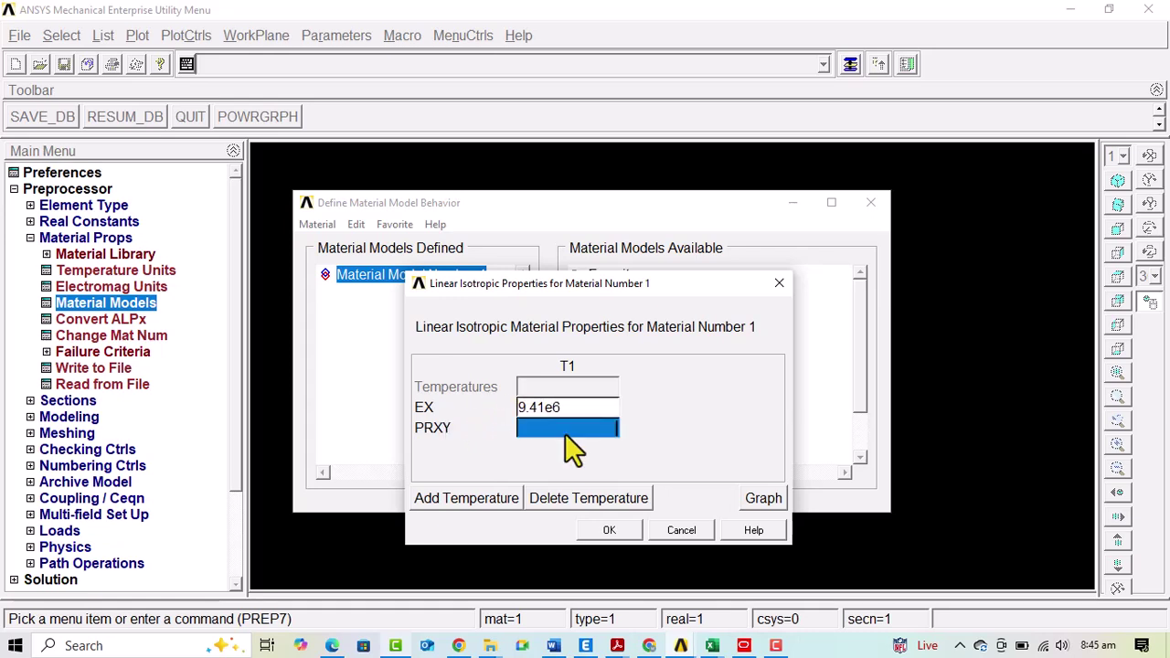
{"action": "type", "text": "0.2"}
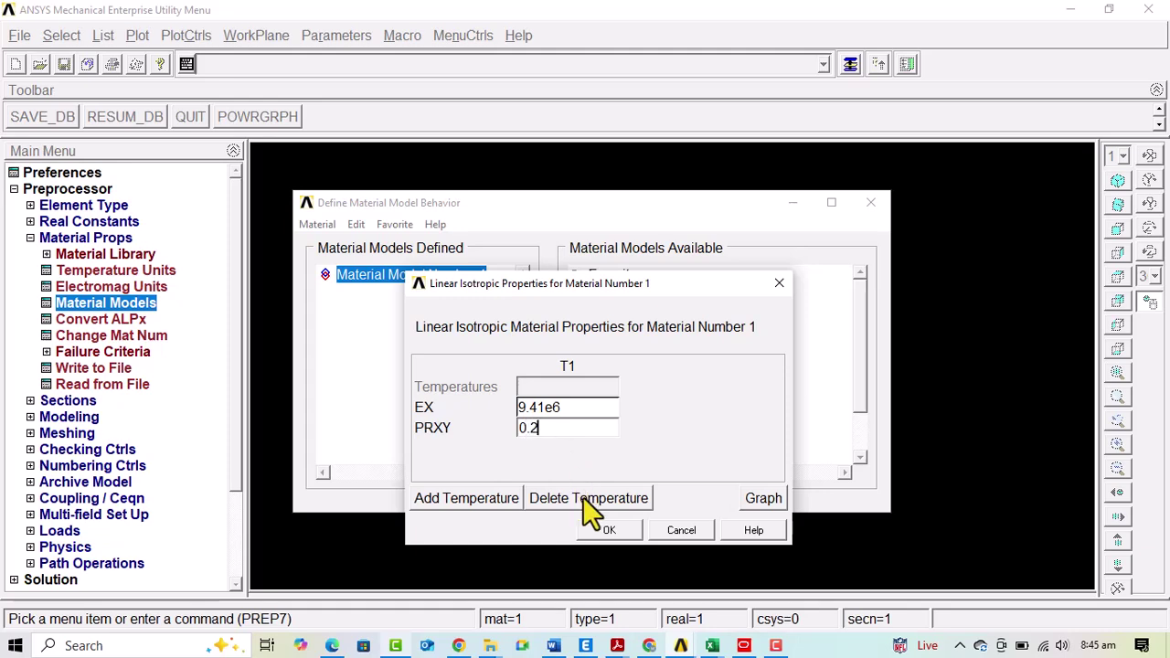
{"action": "left_click", "coordinate": [596, 532]}
Set the density of material model 1 to 2000.
{"action": "double_click", "coordinate": [629, 413]}
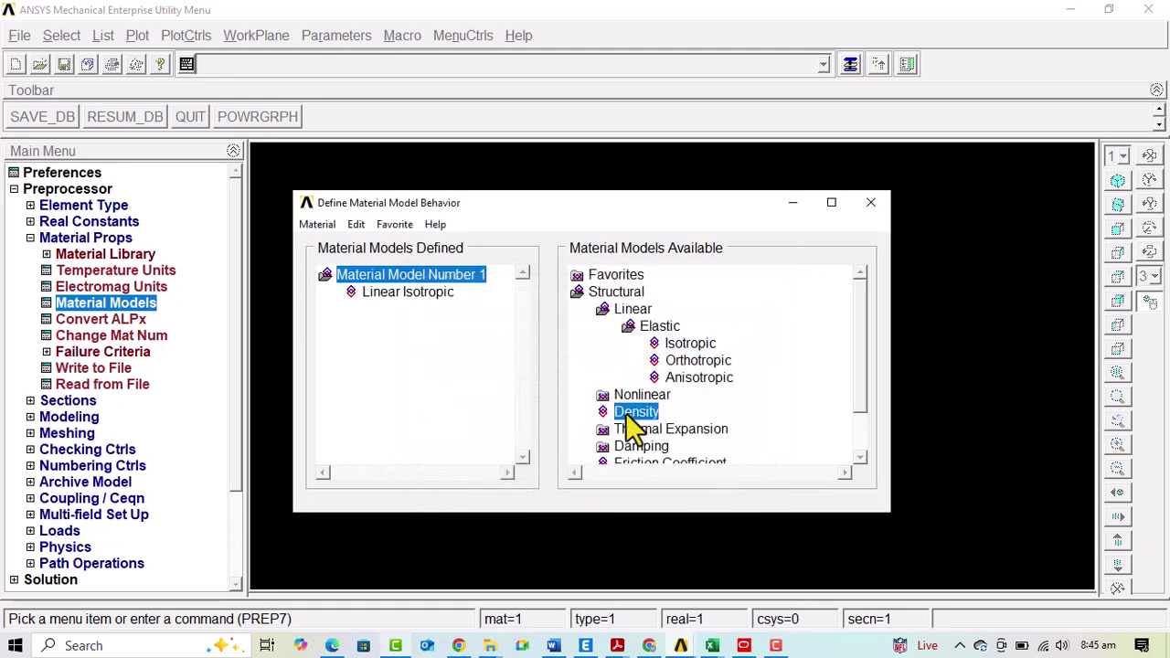
{"action": "type", "text": "2000"}
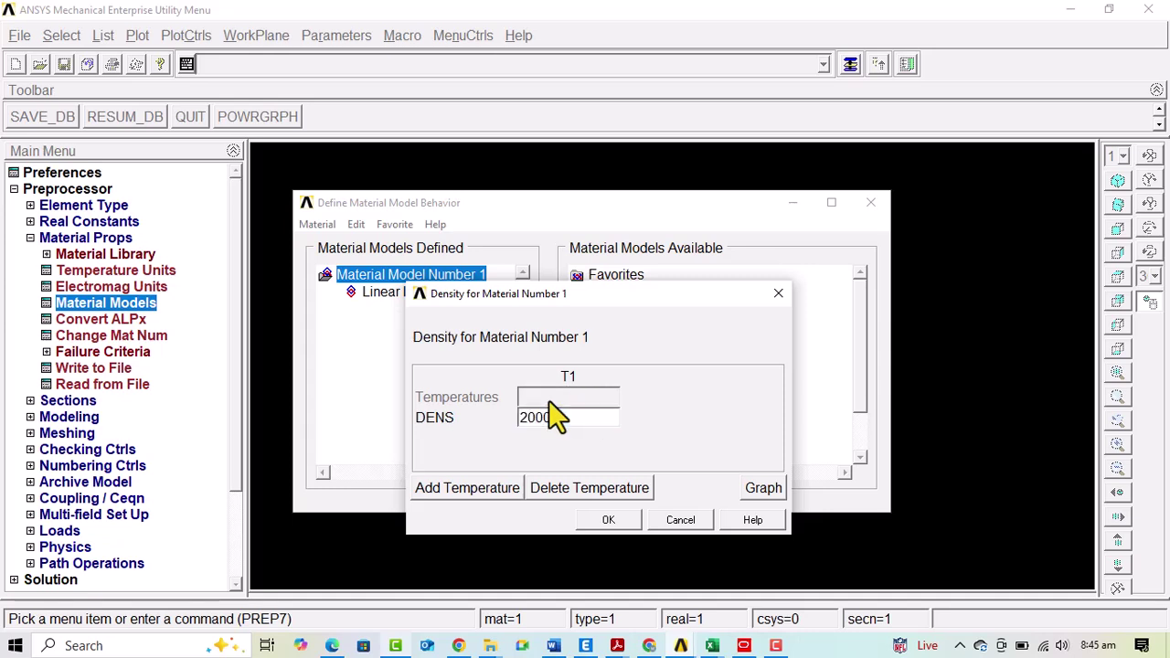
{"action": "left_click", "coordinate": [599, 525]}
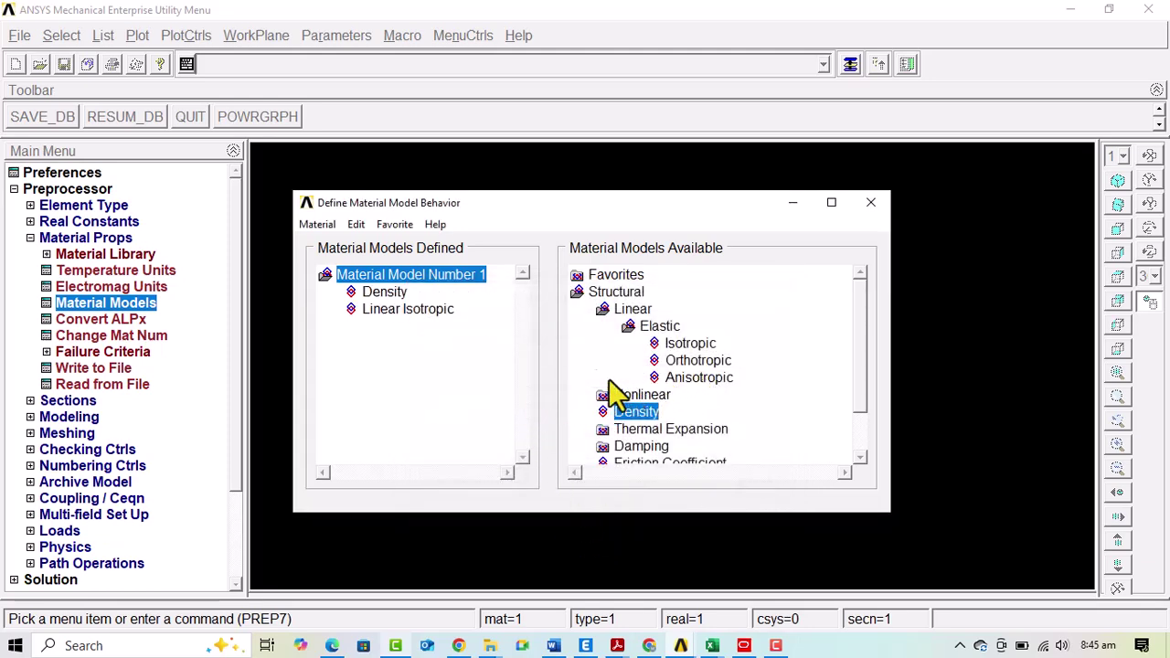
Start a multilinear isotropic hardening model with Mises plasticity for material 1 and extend its stress-strain table to four points.
{"action": "double_click", "coordinate": [645, 327]}
{"action": "double_click", "coordinate": [637, 311]}
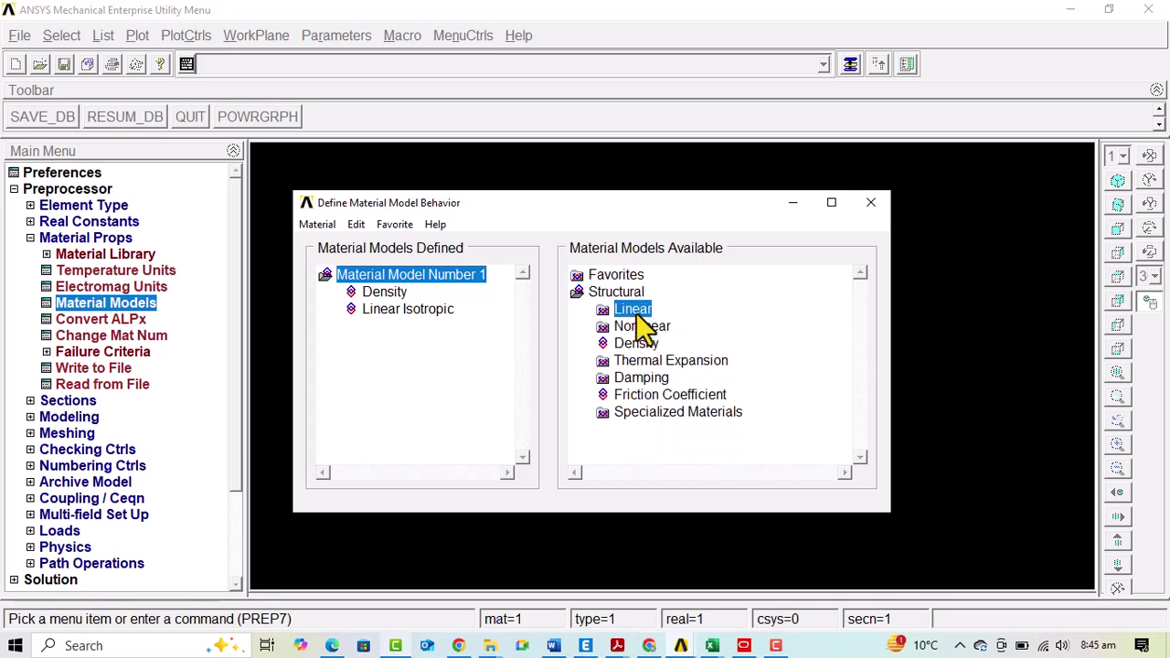
{"action": "double_click", "coordinate": [642, 326]}
{"action": "double_click", "coordinate": [658, 361]}
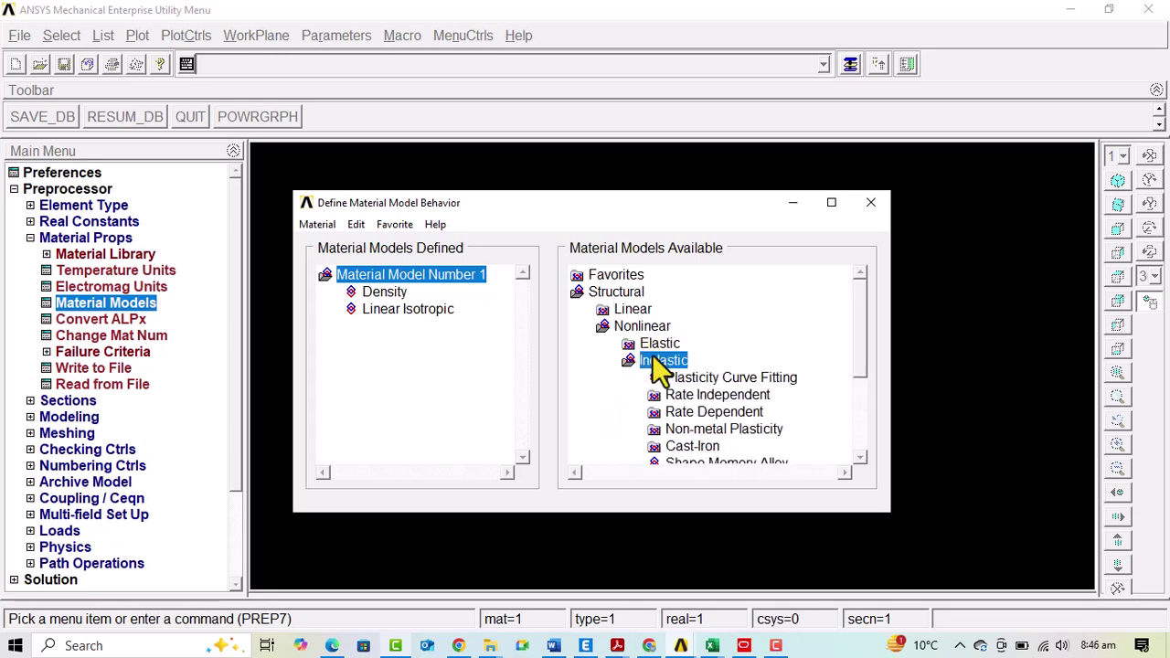
{"action": "double_click", "coordinate": [731, 395]}
{"action": "left_click", "coordinate": [732, 412]}
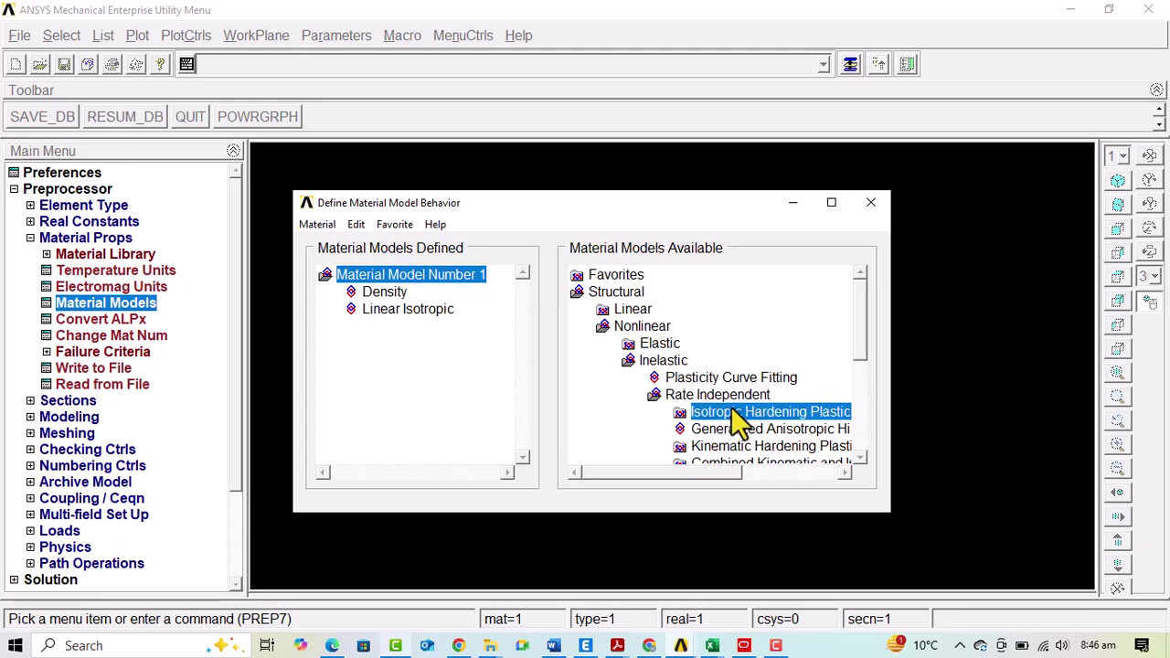
{"action": "double_click", "coordinate": [730, 412]}
{"action": "double_click", "coordinate": [760, 429]}
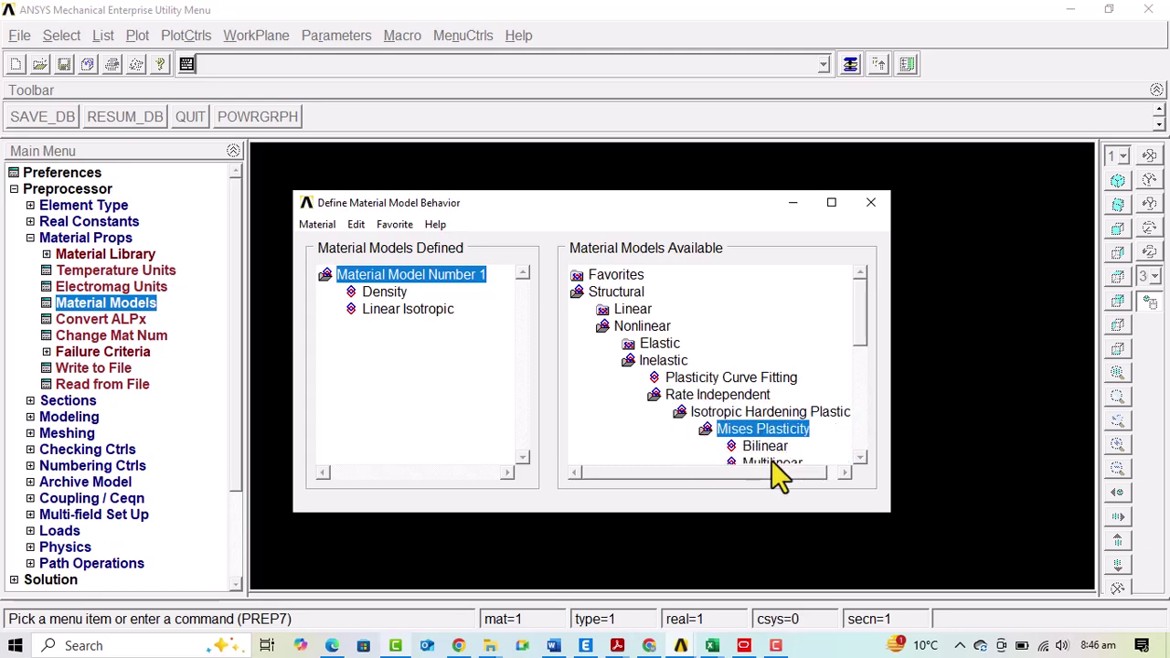
{"action": "double_click", "coordinate": [759, 462]}
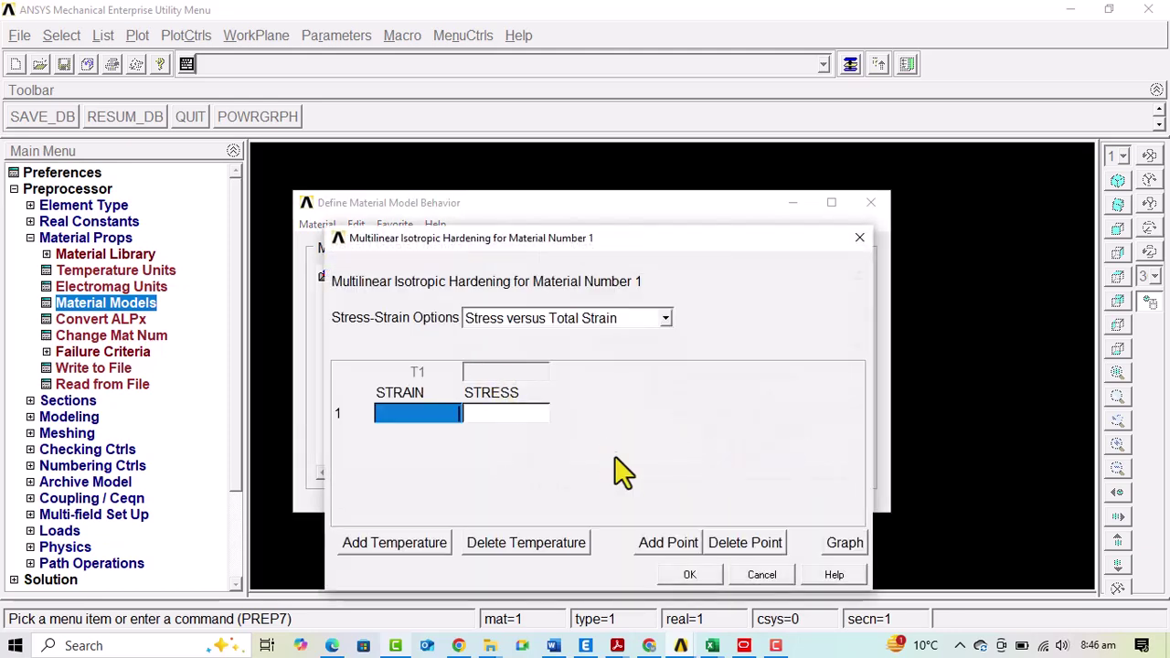
{"action": "left_click", "coordinate": [663, 548]}
{"action": "left_click", "coordinate": [663, 548]}
{"action": "left_click", "coordinate": [663, 548]}
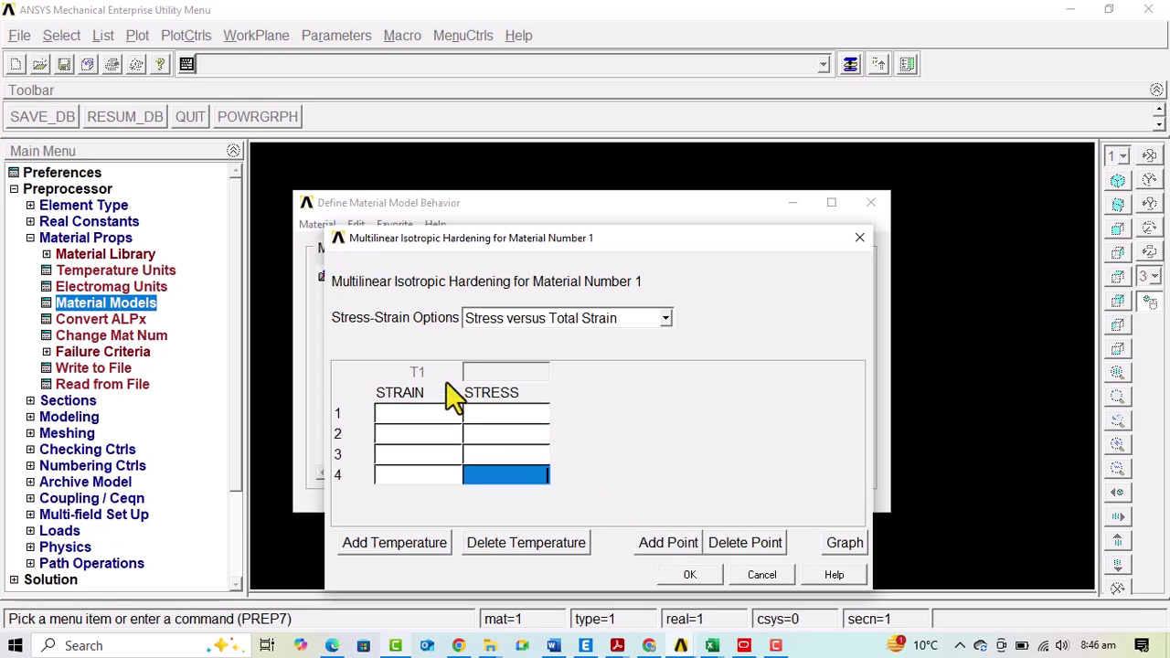
Enter the first two stress-strain points: strain 0.00093 with stress 8750, and strain 0.004 with stress 22500.
{"action": "left_click", "coordinate": [409, 416]}
{"action": "type", "text": "0.00093"}
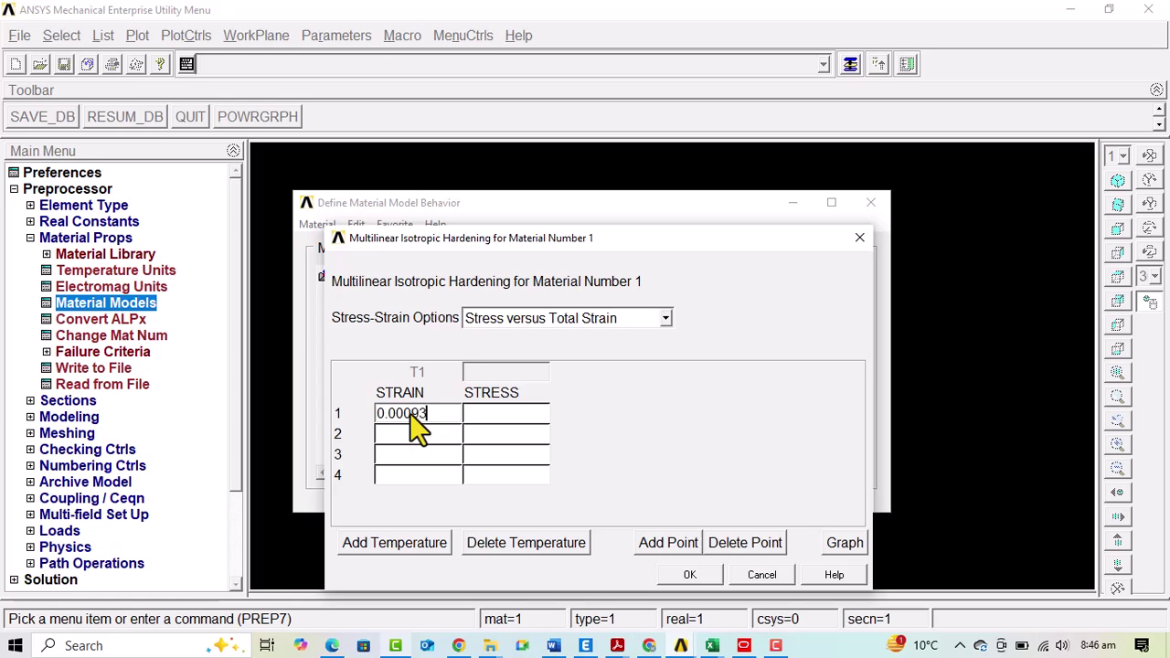
{"action": "key", "text": "Tab"}
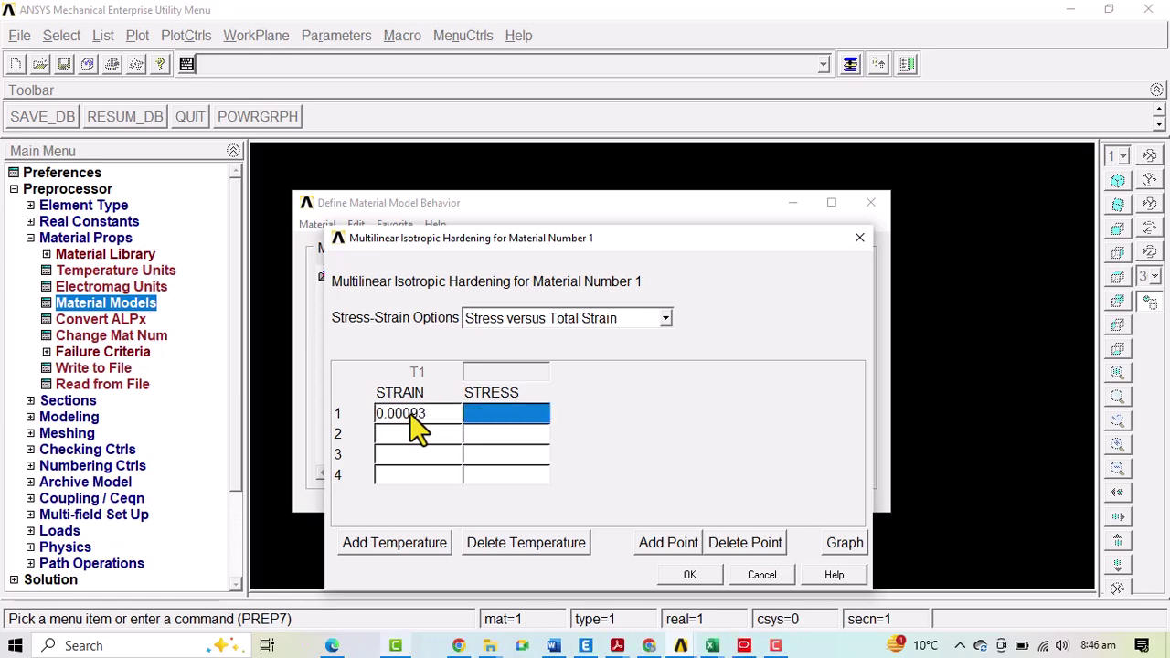
{"action": "type", "text": "8750"}
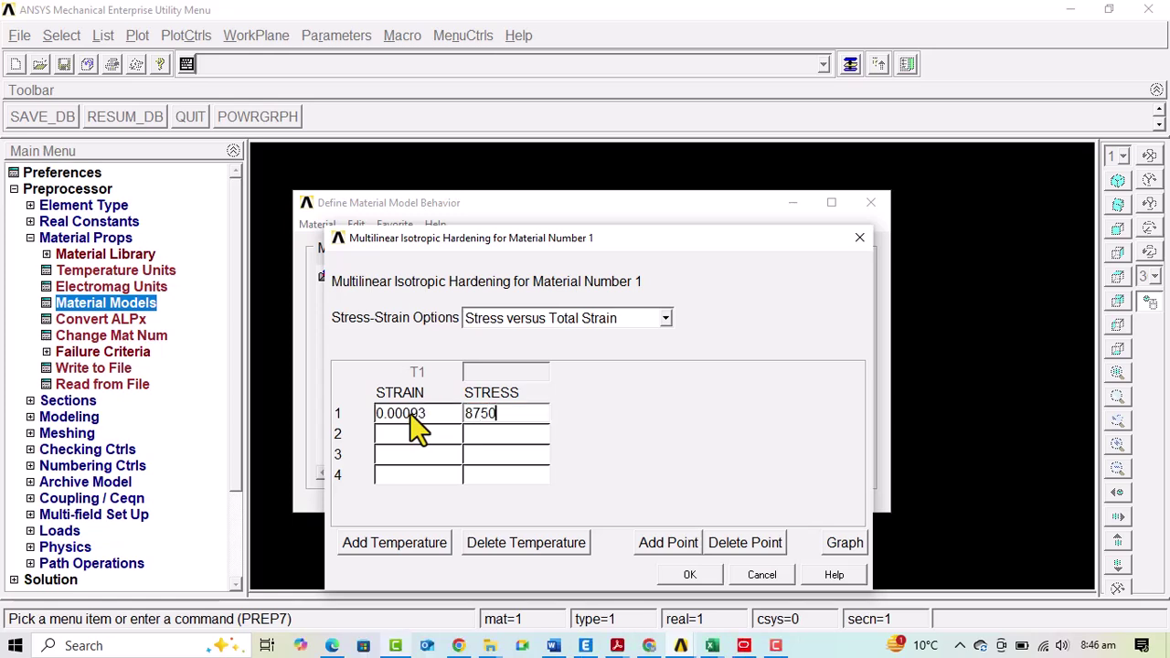
{"action": "key", "text": "Tab"}
{"action": "type", "text": "0"}
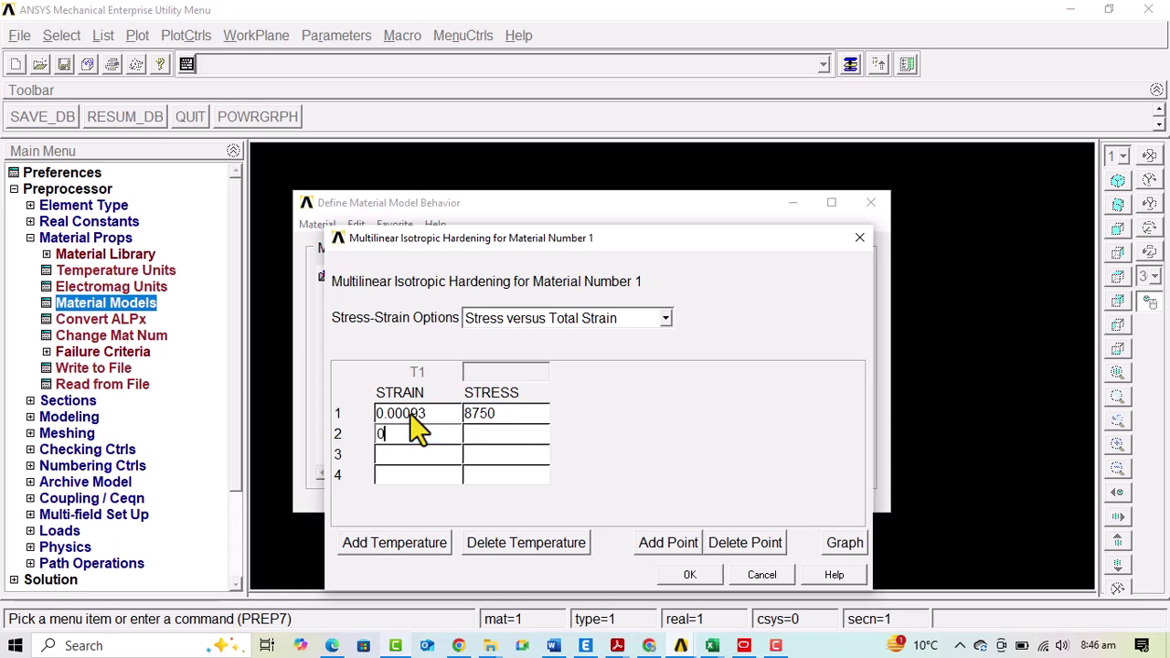
{"action": "type", "text": ".004"}
{"action": "key", "text": "Tab"}
{"action": "type", "text": "225"}
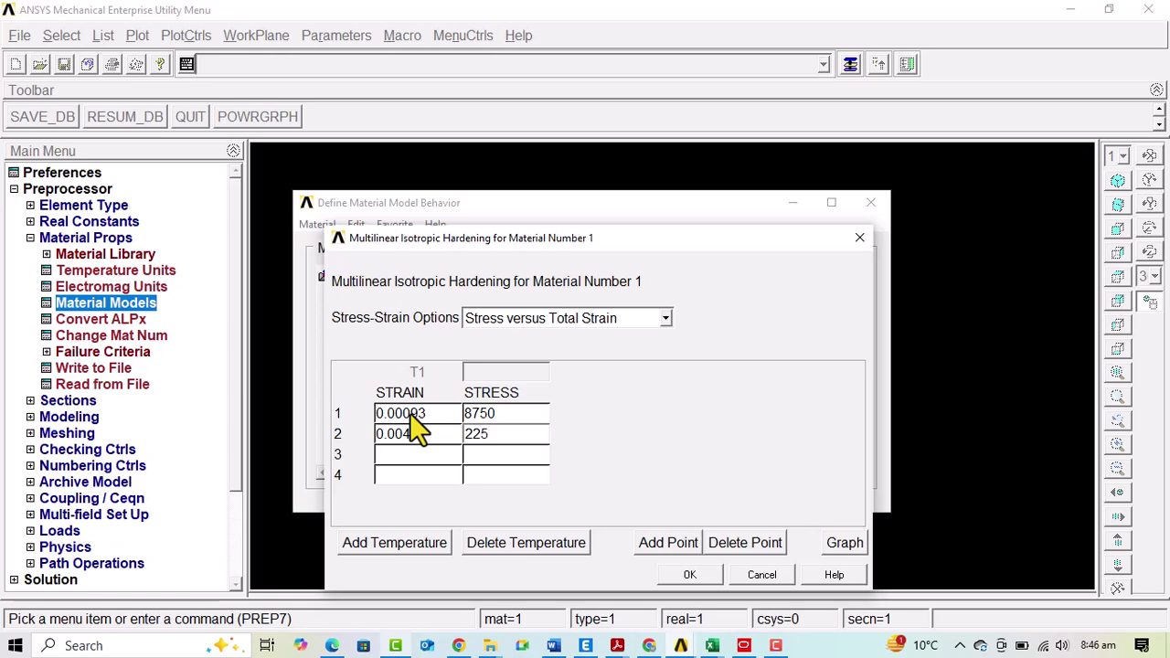
{"action": "key", "text": "Tab"}
Enter stress 26500 at strains 0.006 and 0.007 as the last two points, and finish the material definition.
{"action": "type", "text": "0"}
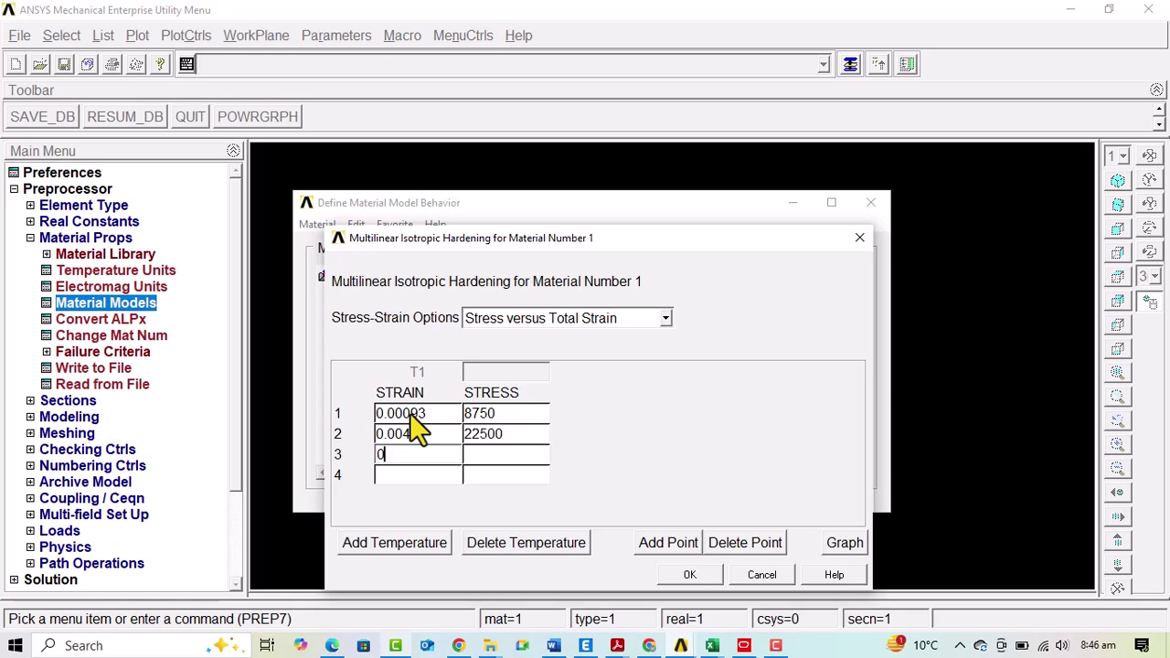
{"action": "key", "text": "Tab"}
{"action": "type", "text": "0"}
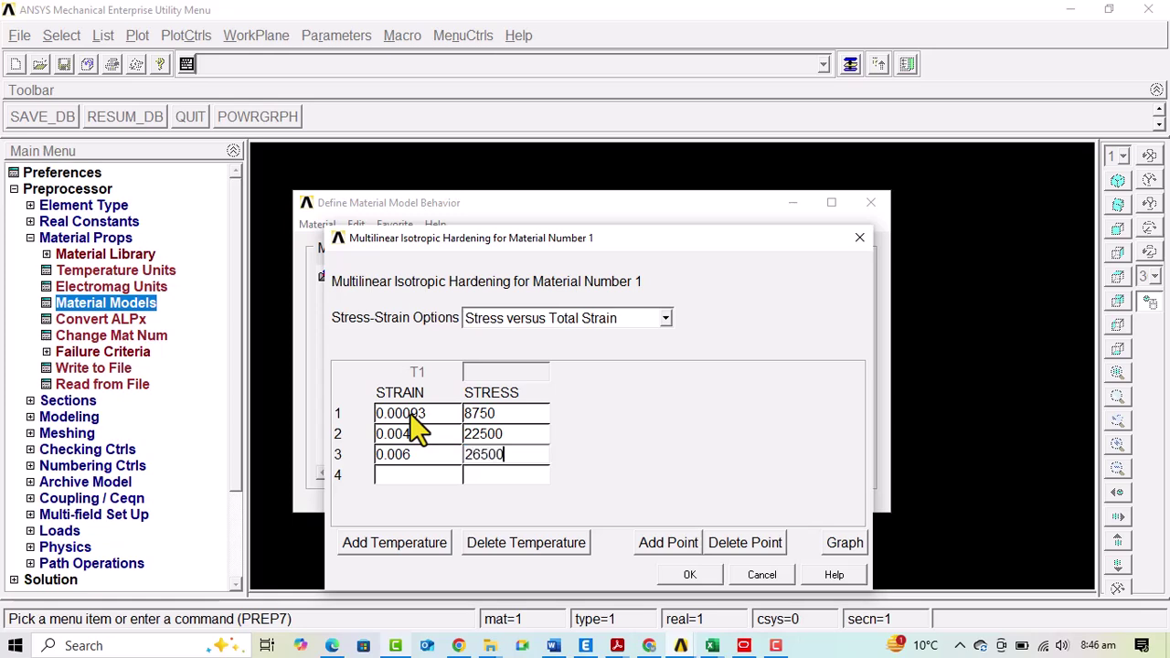
{"action": "key", "text": "Tab"}
{"action": "type", "text": "0"}
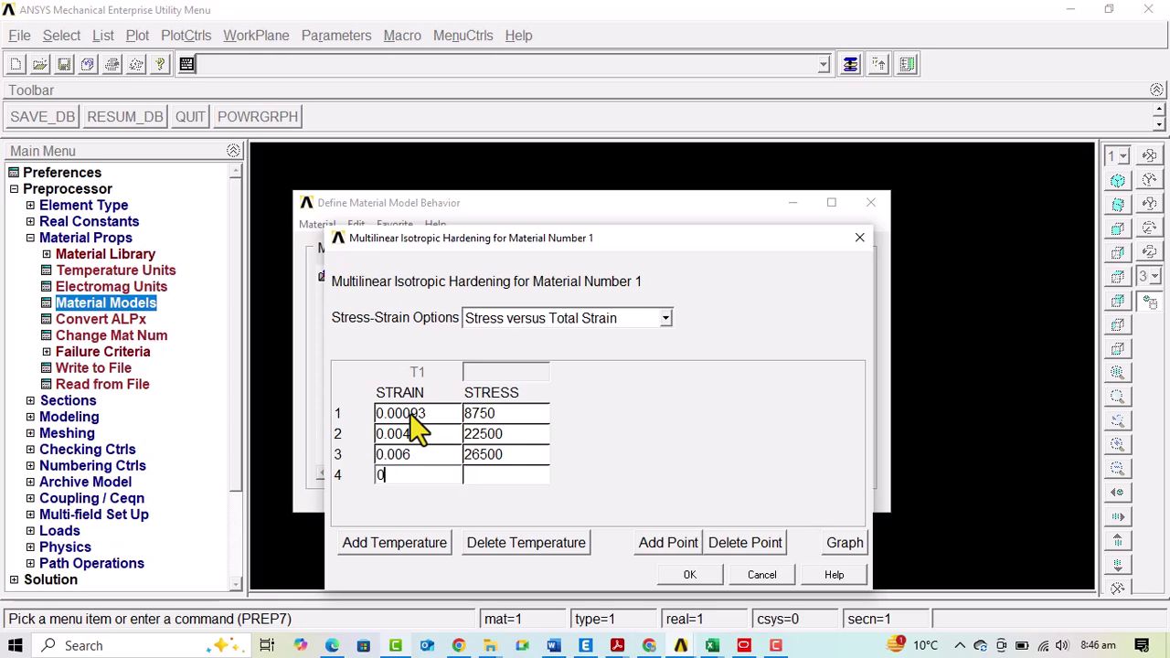
{"action": "type", "text": ".007"}
{"action": "key", "text": "Tab"}
{"action": "type", "text": "26"}
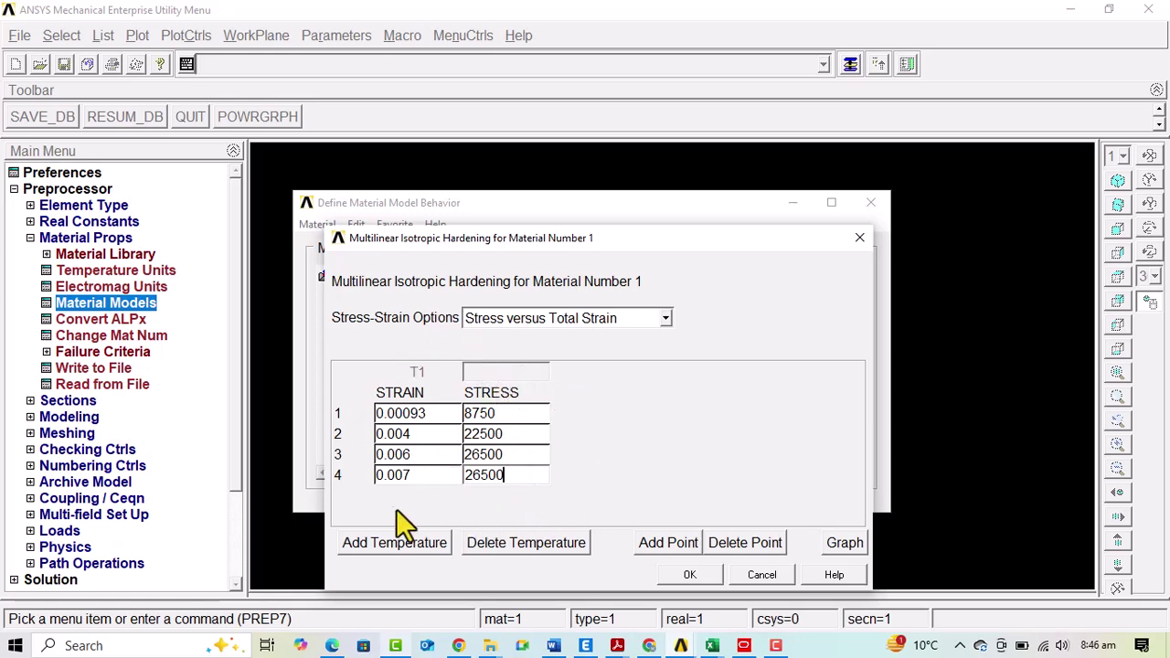
{"action": "left_click", "coordinate": [690, 579]}
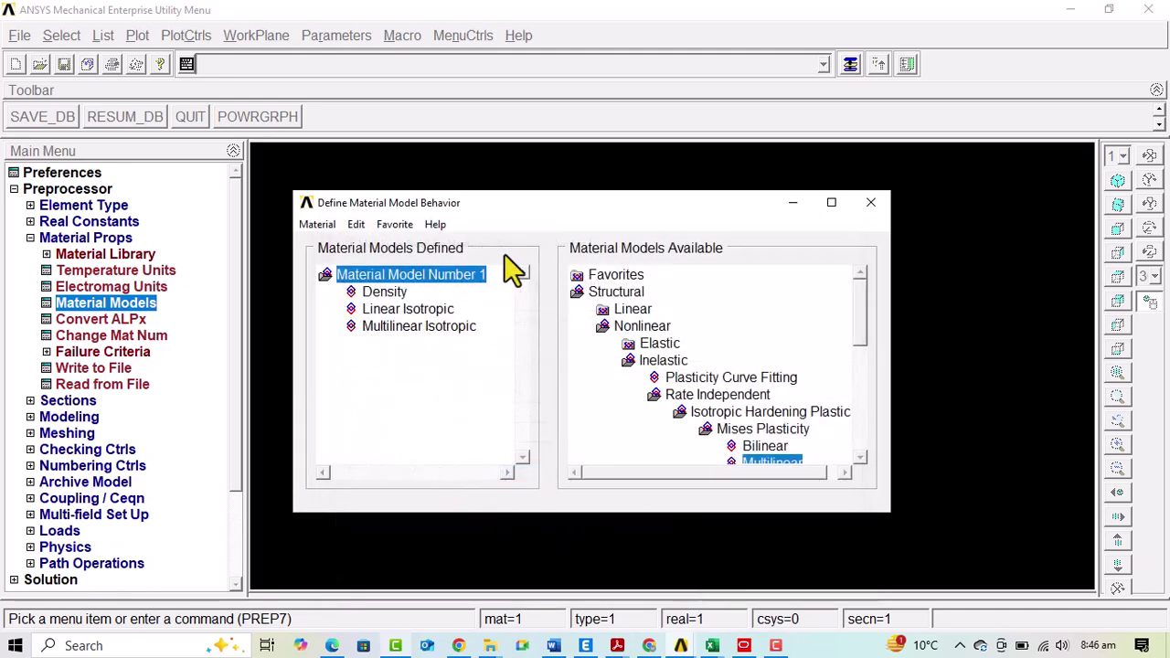
{"action": "left_click", "coordinate": [870, 203]}
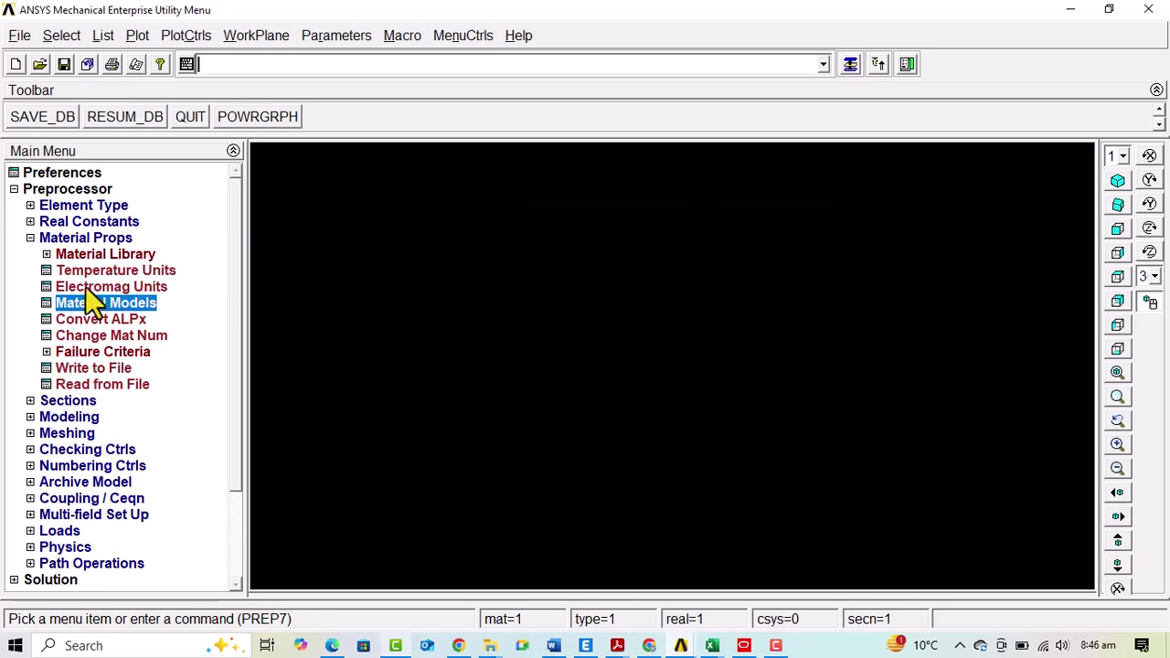
Create a block volume from corner 0, 0 with width 2.28, height 0.76 and depth 0.114.
{"action": "left_click", "coordinate": [87, 236]}
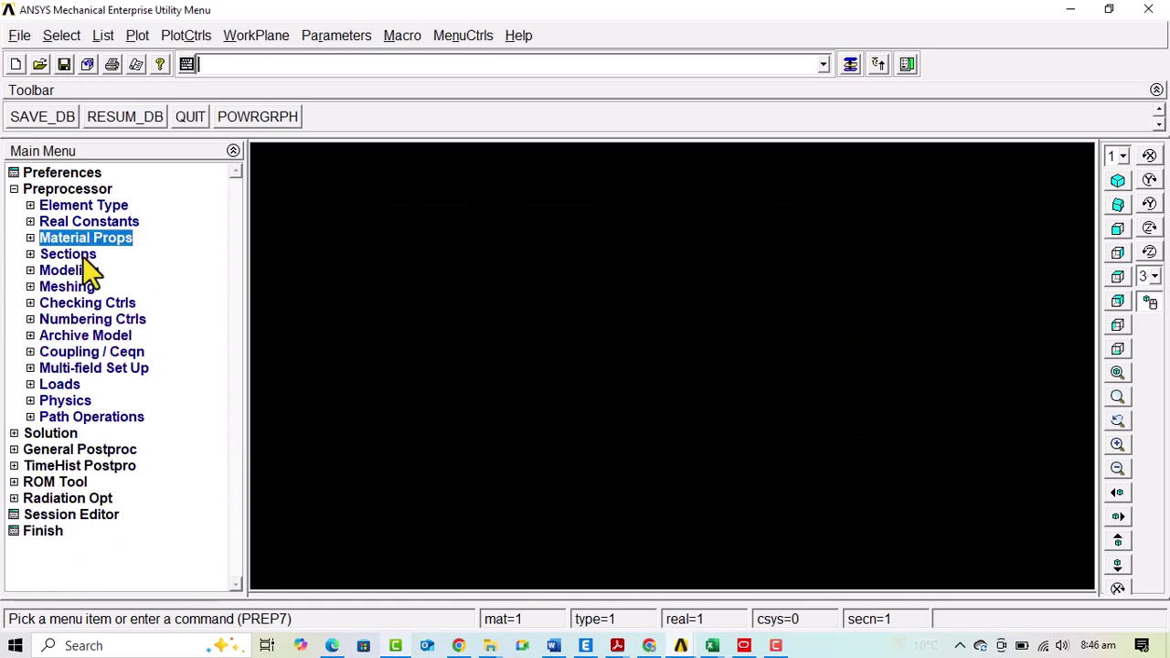
{"action": "left_click", "coordinate": [79, 269]}
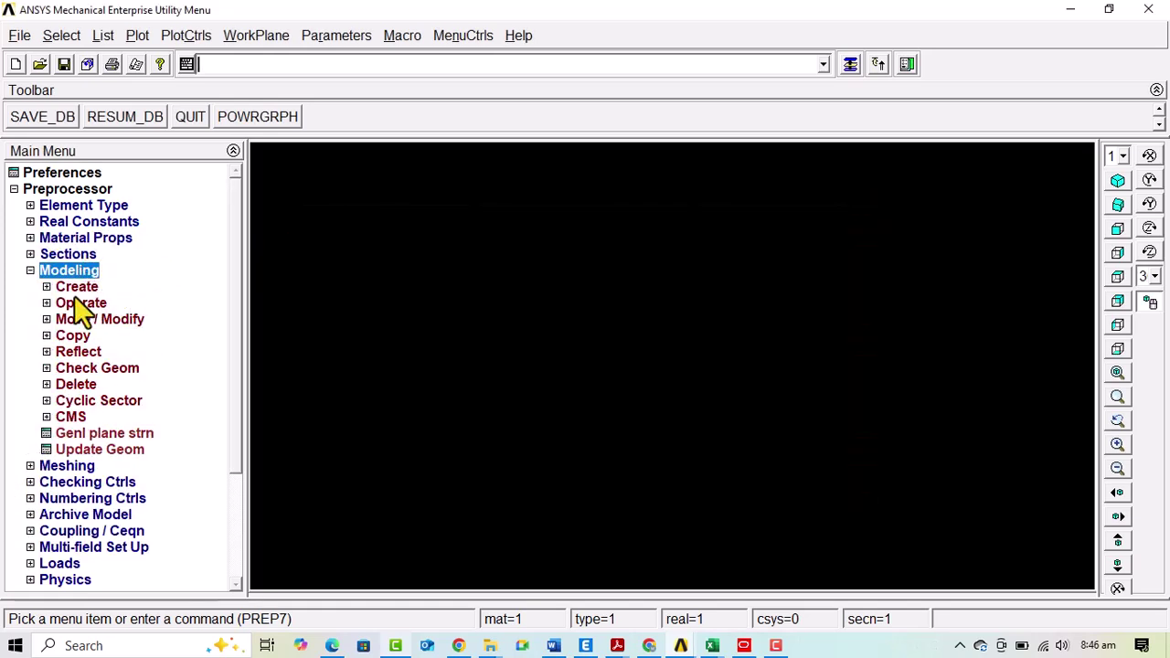
{"action": "left_click", "coordinate": [73, 287]}
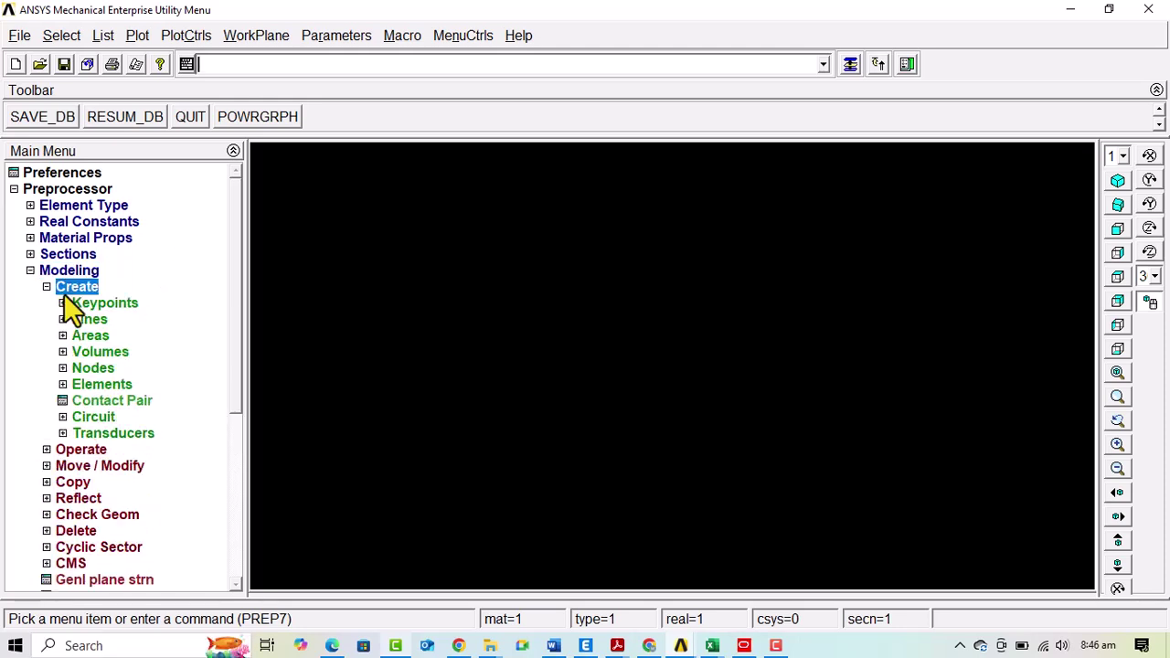
{"action": "left_click", "coordinate": [100, 353]}
{"action": "left_click", "coordinate": [154, 399]}
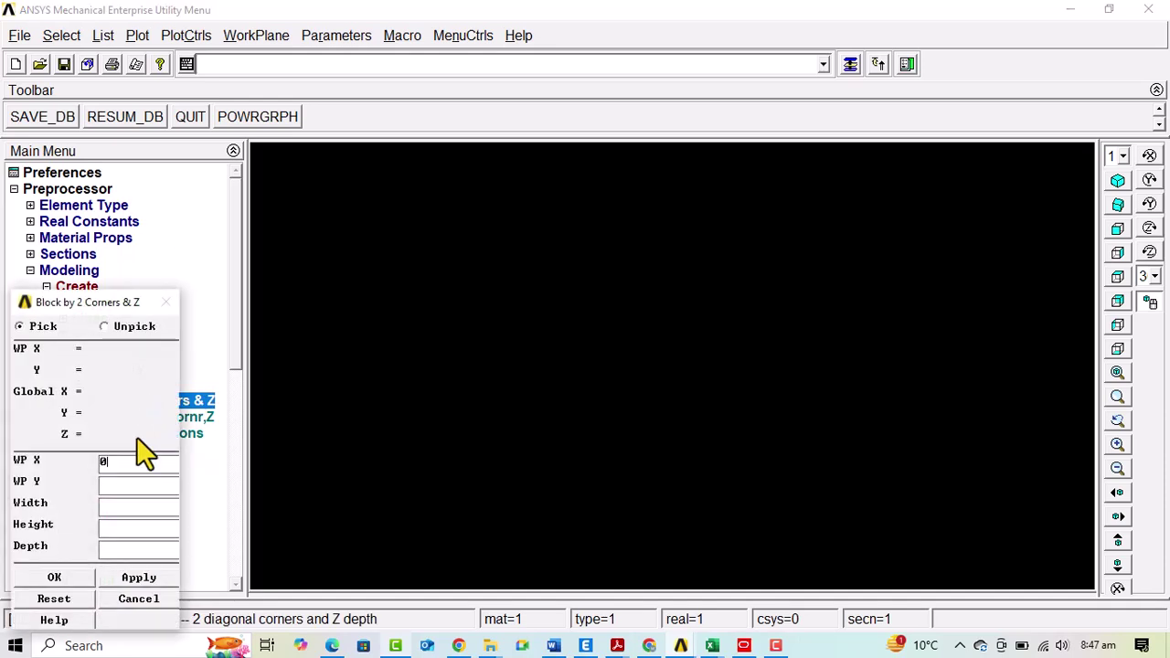
{"action": "type", "text": "0"}
{"action": "key", "text": "Tab"}
{"action": "type", "text": "2"}
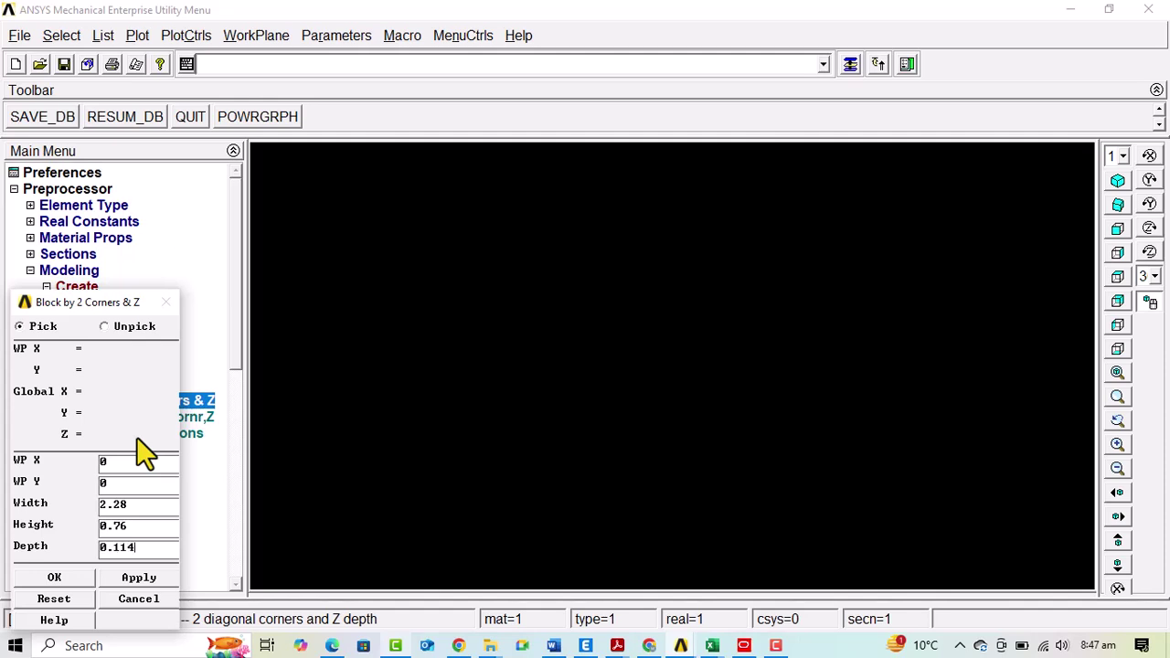
{"action": "left_click", "coordinate": [71, 574]}
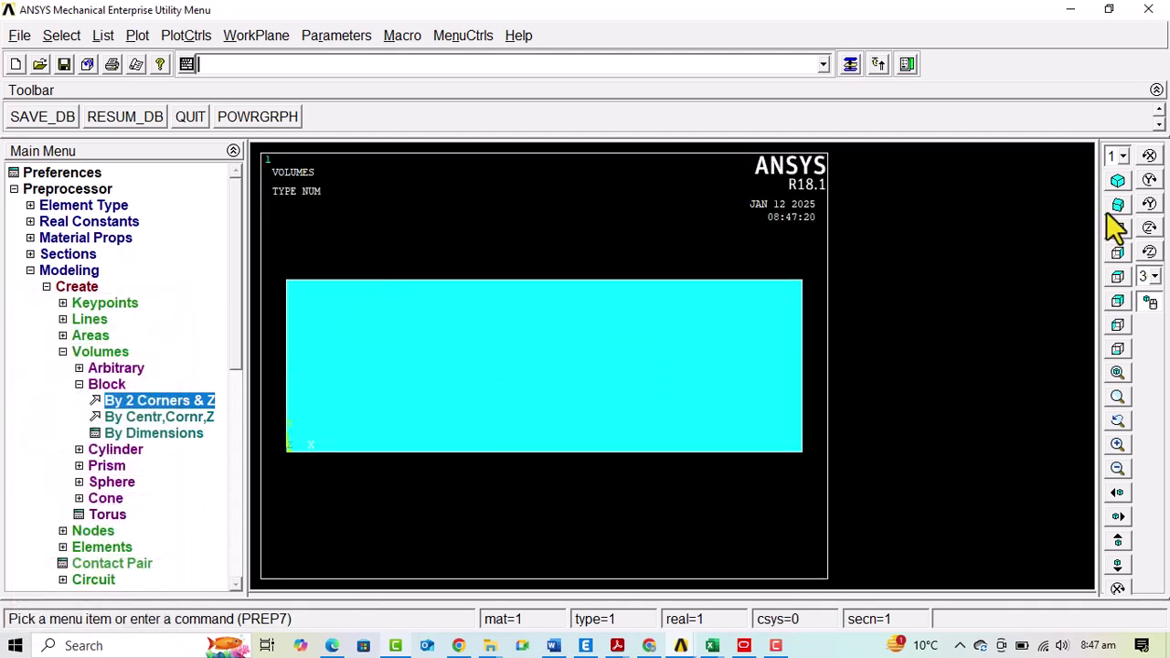
Start manual element sizing on picked lines and plot the block as lines.
{"action": "left_click", "coordinate": [1117, 205]}
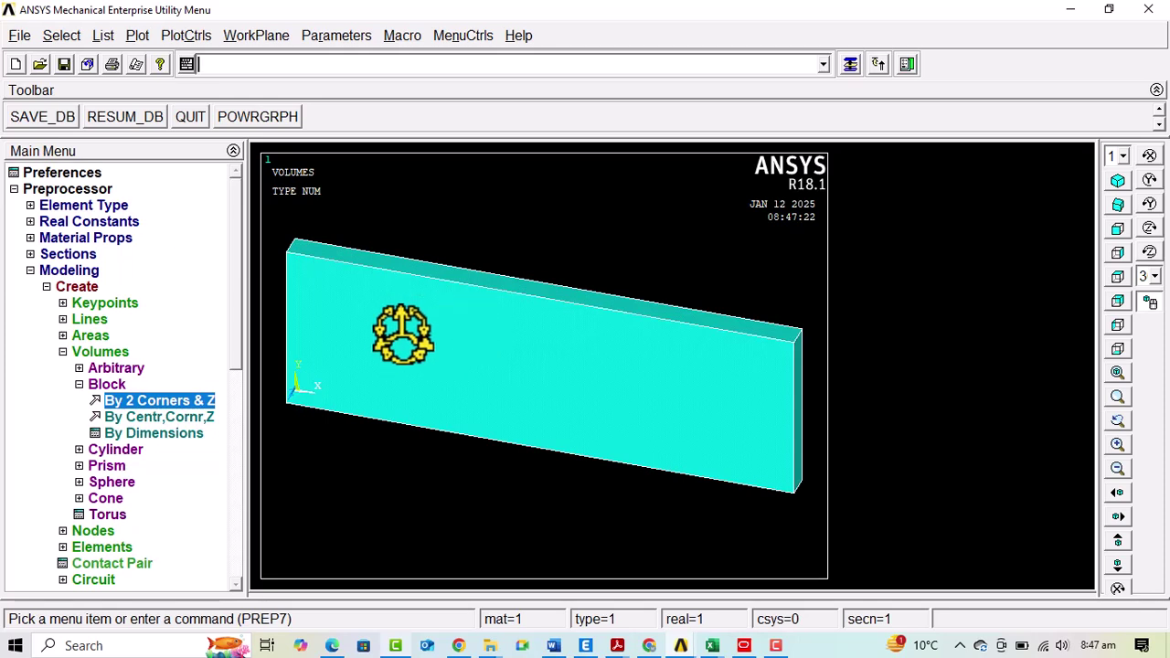
{"action": "double_click", "coordinate": [87, 352]}
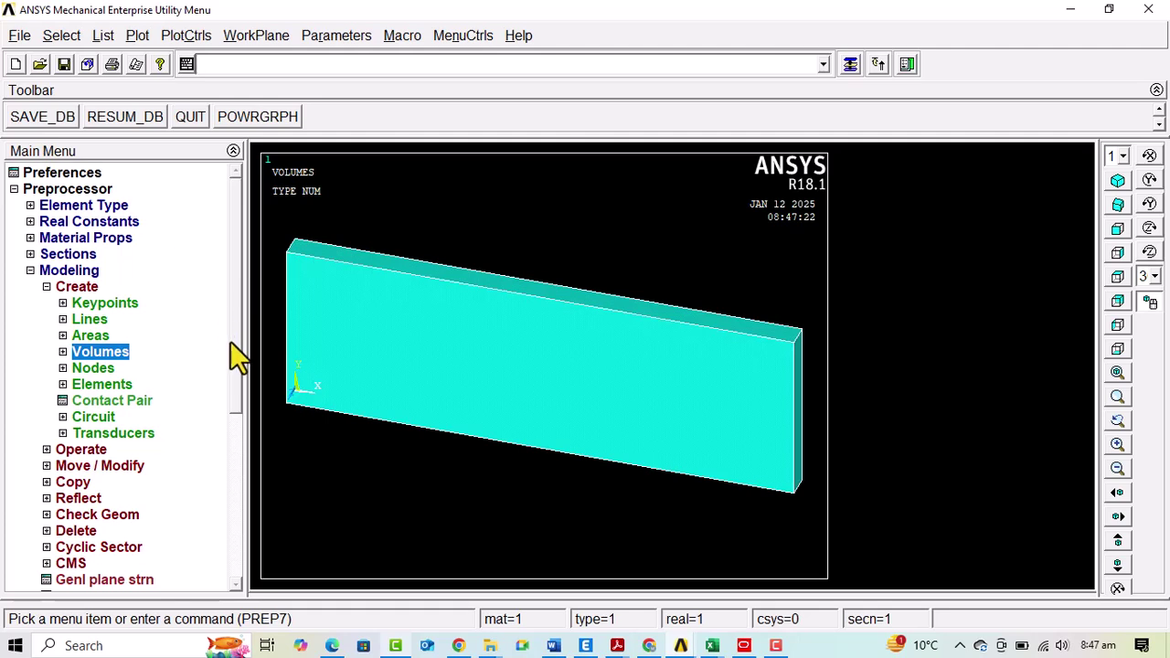
{"action": "left_click_drag", "start_coordinate": [235, 329], "coordinate": [243, 378]}
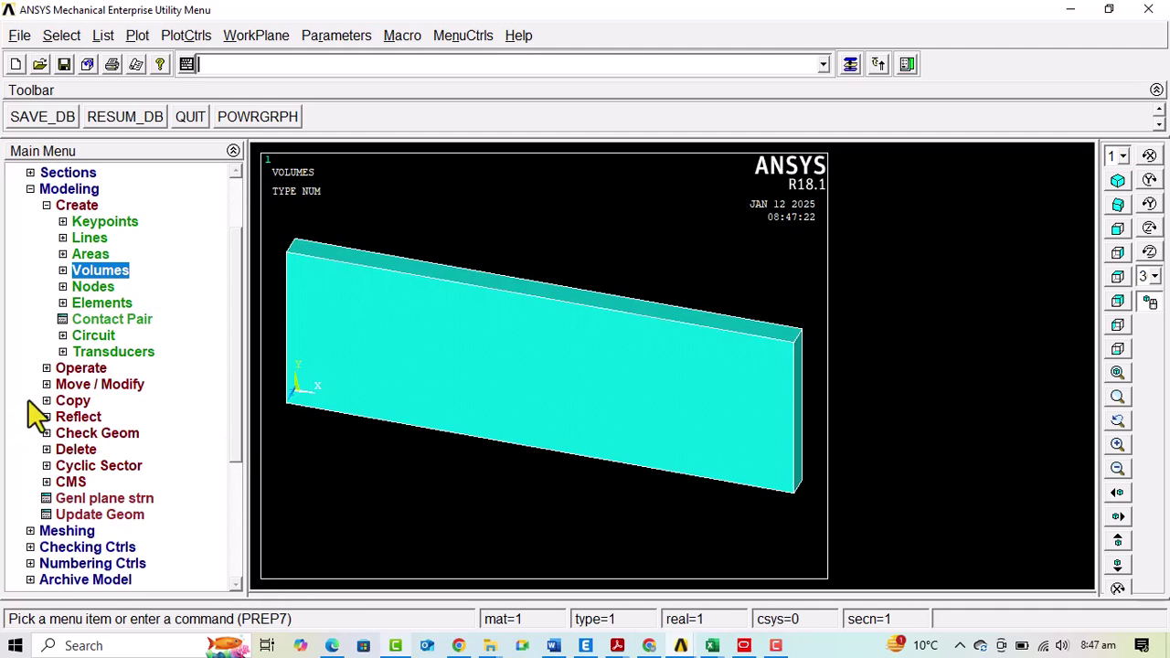
{"action": "left_click", "coordinate": [77, 207]}
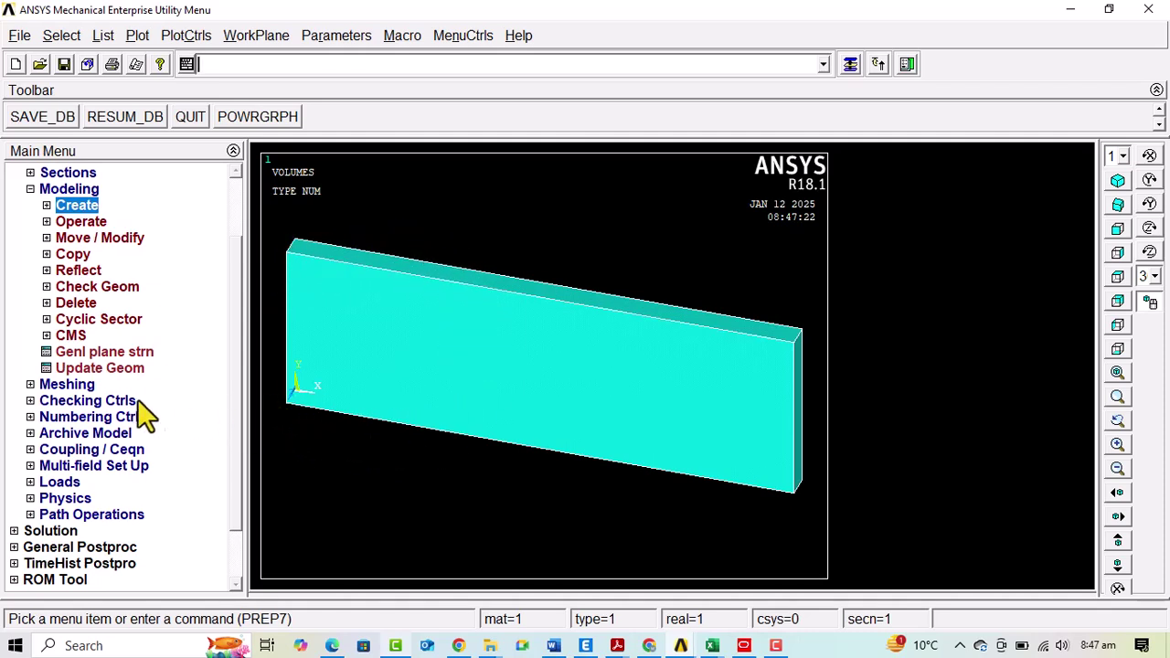
{"action": "left_click", "coordinate": [34, 386]}
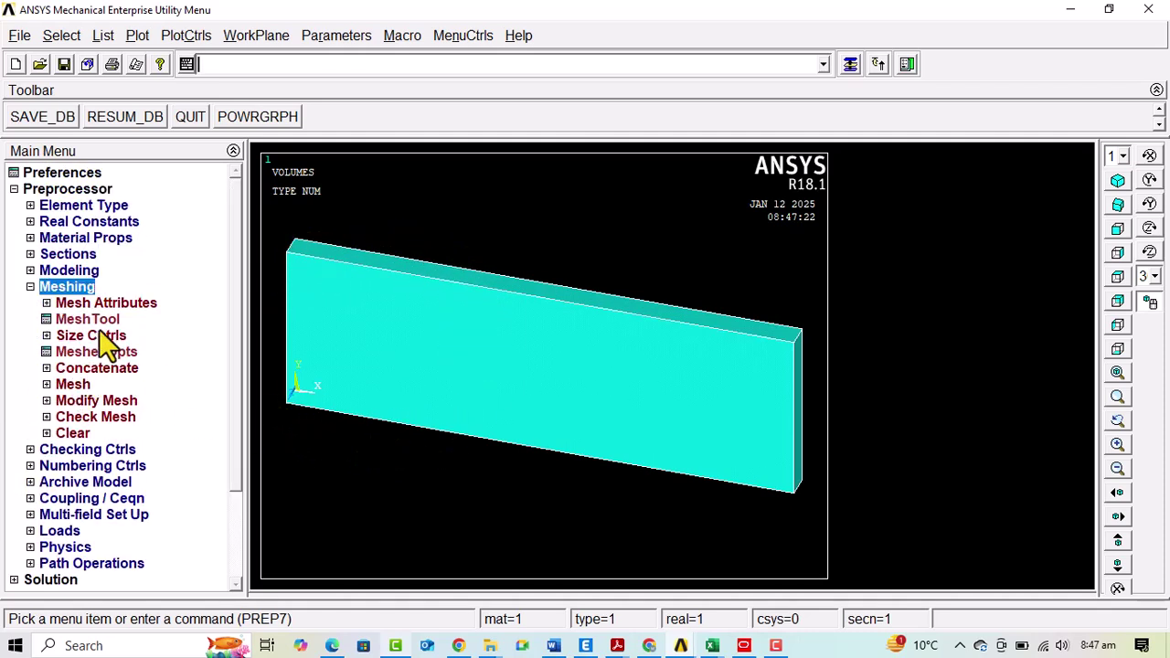
{"action": "left_click", "coordinate": [107, 336]}
{"action": "left_click", "coordinate": [107, 338]}
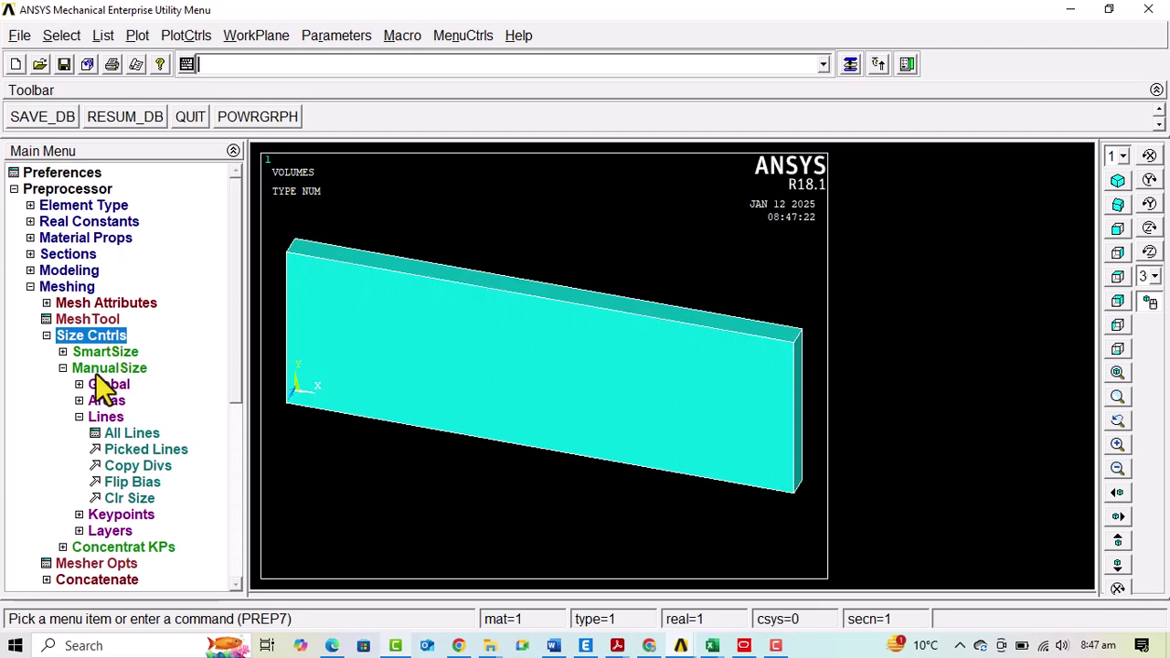
{"action": "left_click", "coordinate": [137, 449]}
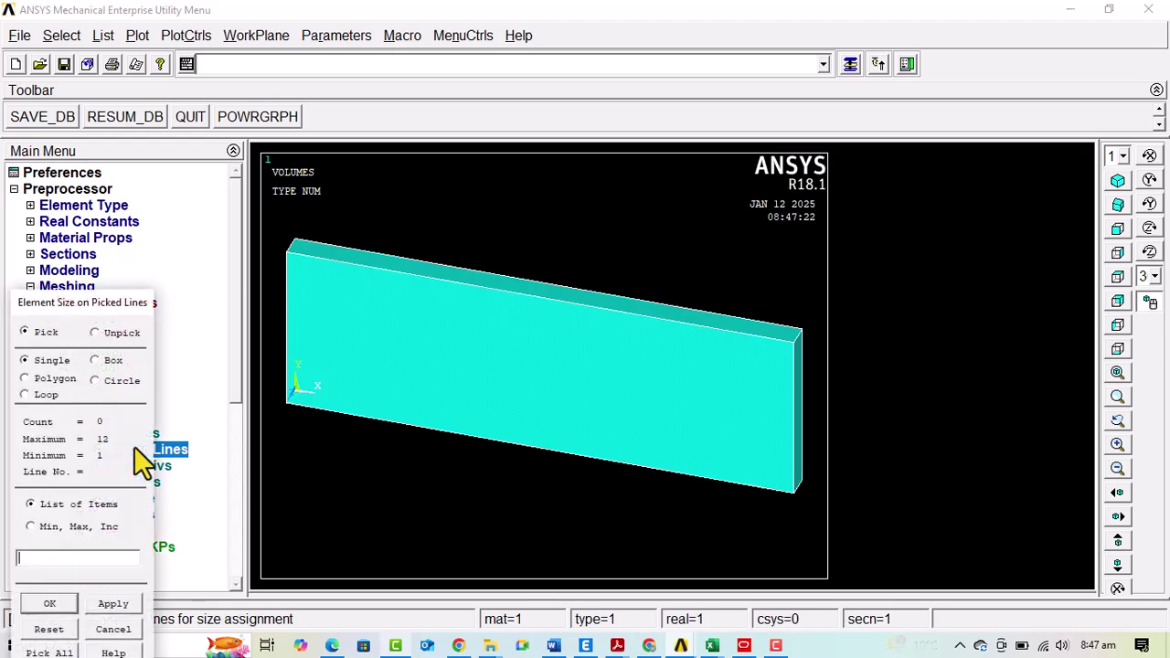
{"action": "left_click", "coordinate": [141, 37]}
{"action": "left_click", "coordinate": [160, 108]}
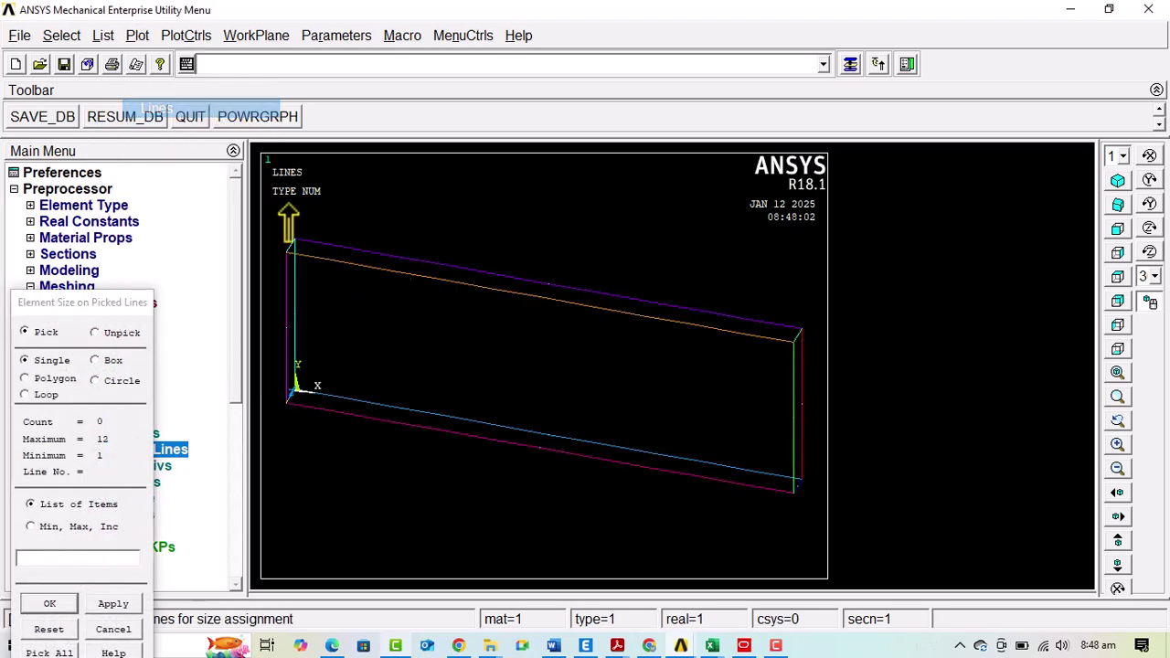
Pick the block's eight length and height edges and set 10 element divisions on them.
{"action": "left_click", "coordinate": [492, 288]}
{"action": "left_click", "coordinate": [490, 283]}
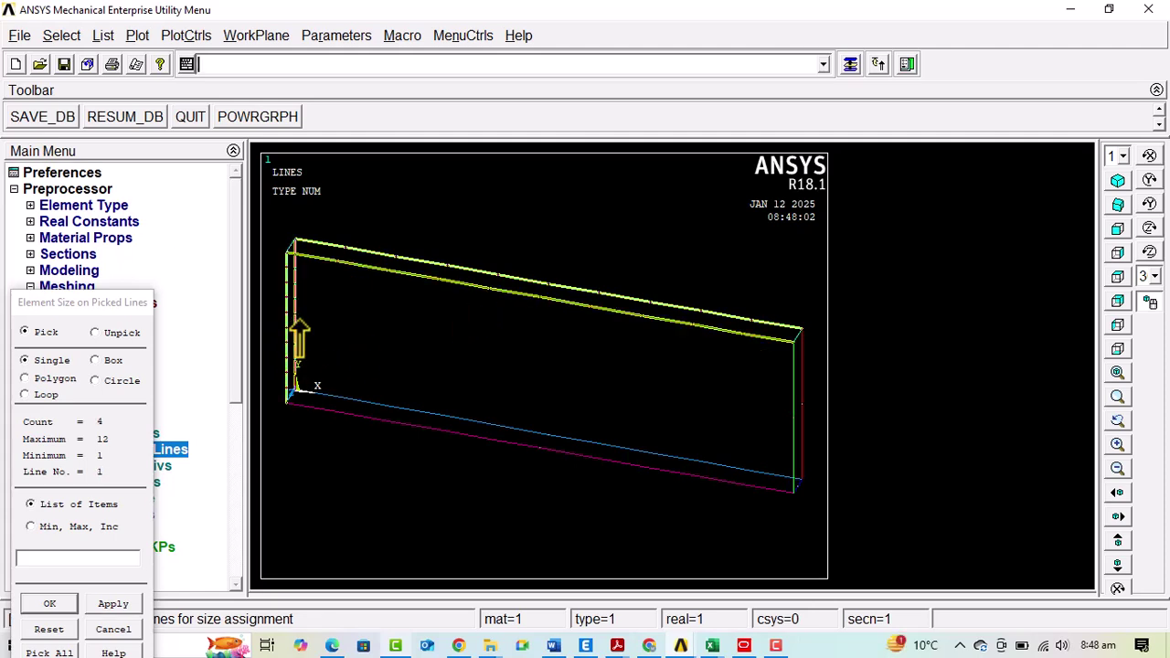
{"action": "left_click", "coordinate": [468, 434]}
{"action": "left_click", "coordinate": [467, 421]}
{"action": "left_click", "coordinate": [791, 405]}
{"action": "left_click", "coordinate": [794, 416]}
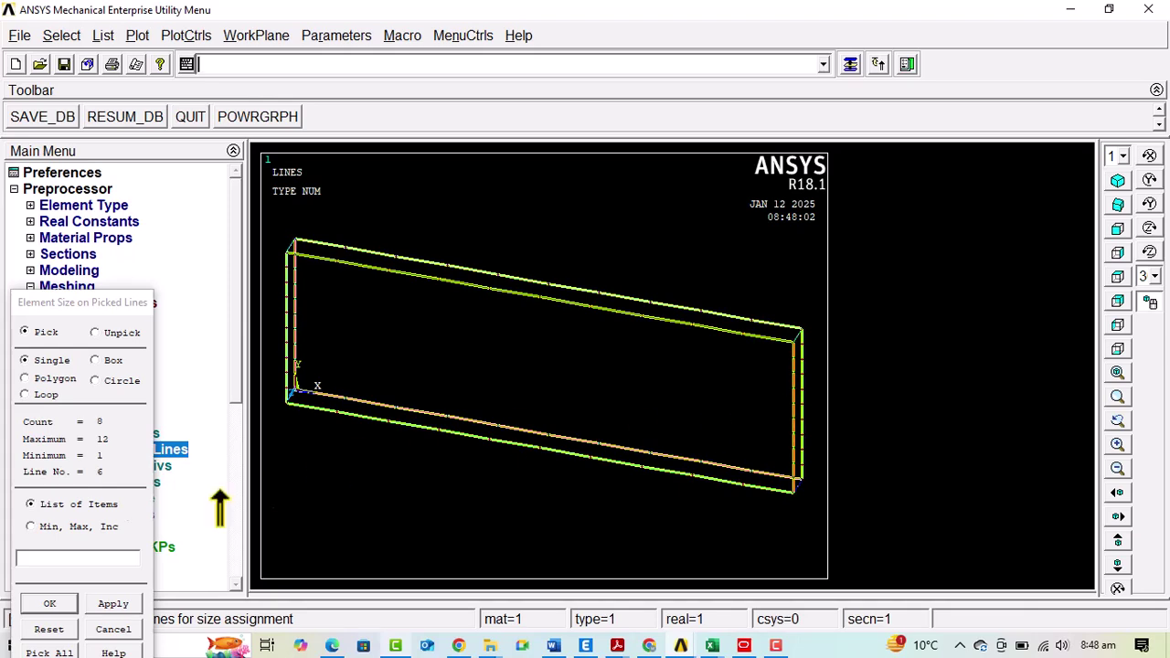
{"action": "left_click", "coordinate": [108, 603]}
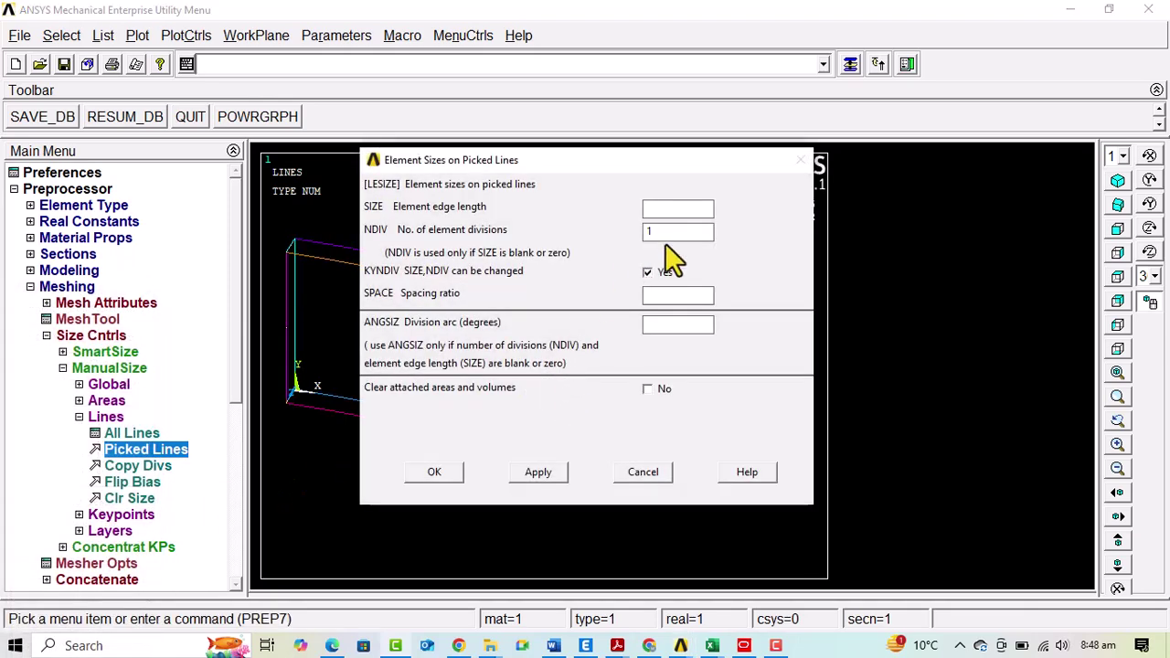
{"action": "left_click", "coordinate": [668, 230]}
{"action": "type", "text": "10"}
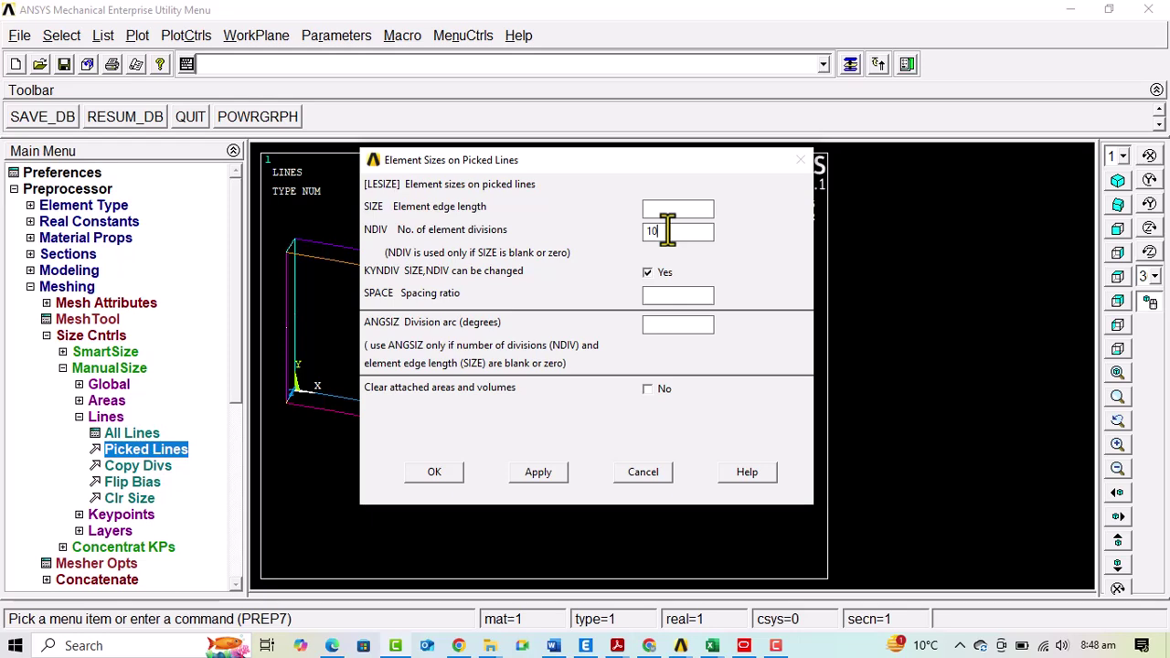
{"action": "left_click", "coordinate": [436, 473]}
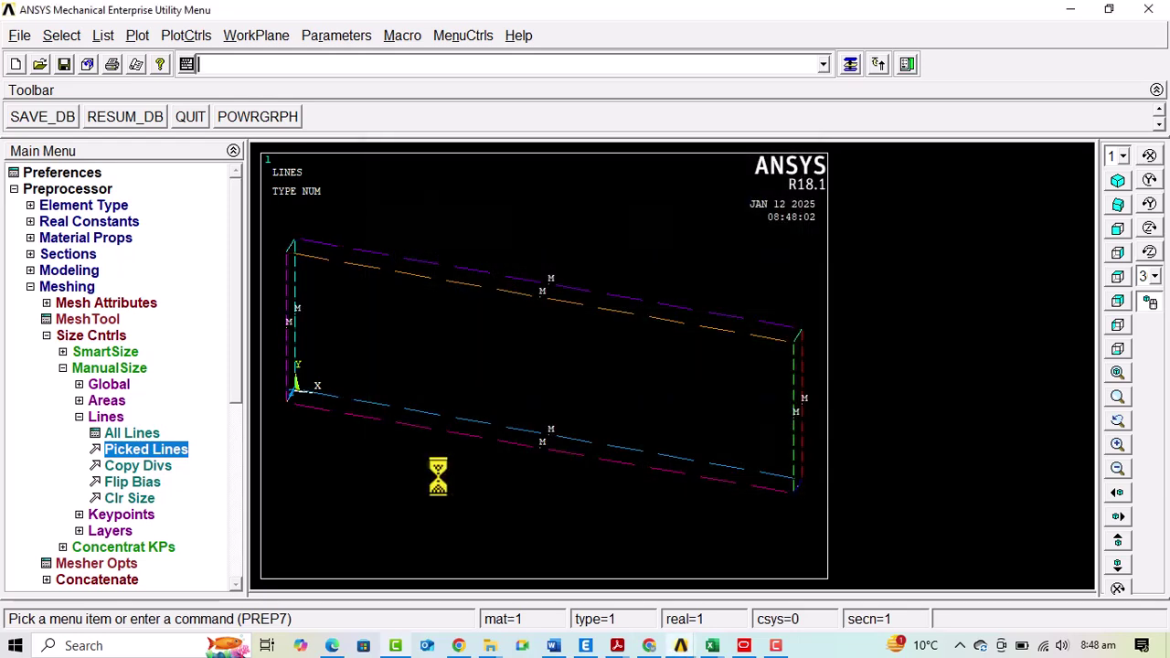
Pick the block's short thickness edges and set 1 element division on them.
{"action": "left_click", "coordinate": [165, 447]}
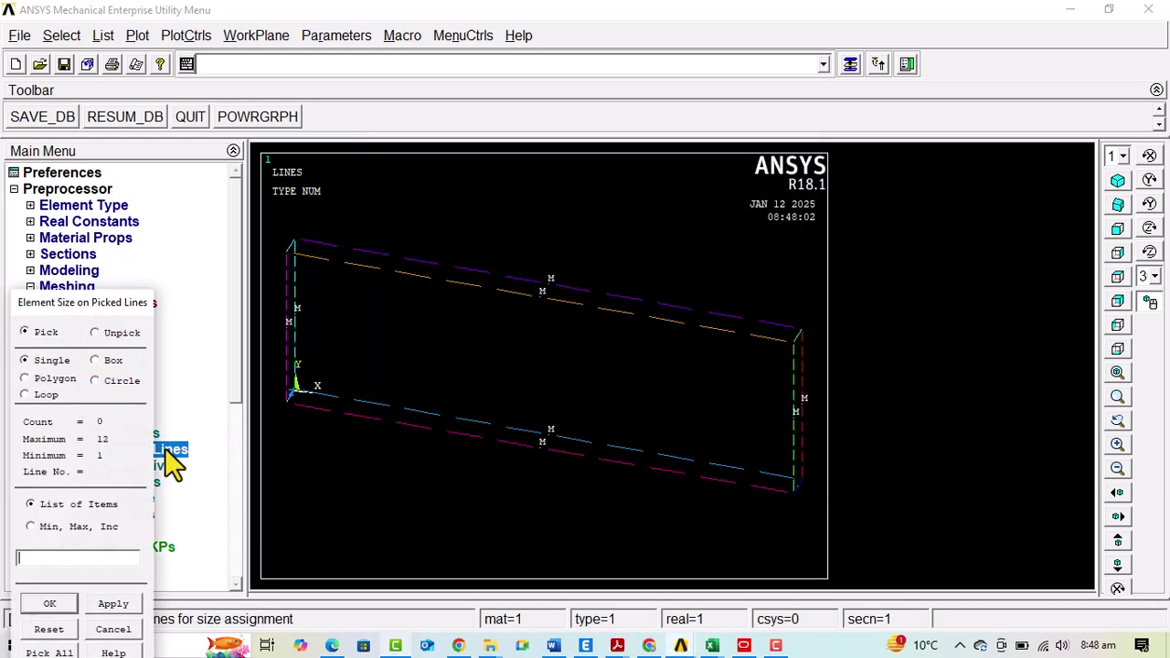
{"action": "left_click", "coordinate": [293, 243]}
{"action": "left_click", "coordinate": [798, 490]}
{"action": "left_click", "coordinate": [289, 400]}
{"action": "left_click", "coordinate": [108, 604]}
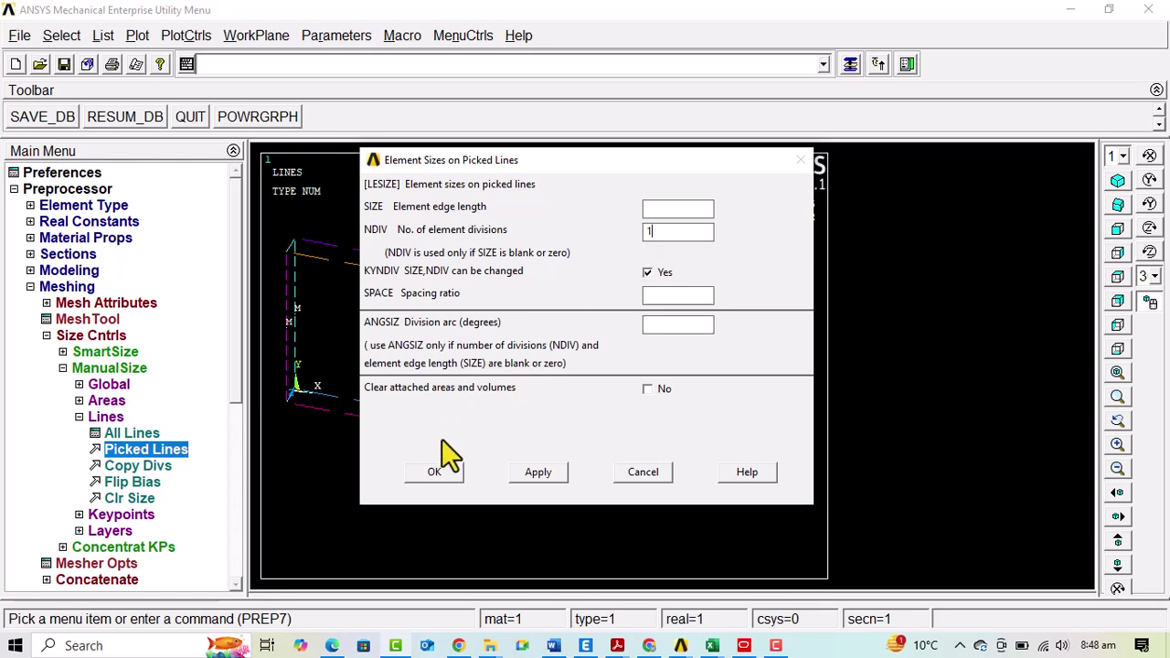
{"action": "left_click", "coordinate": [437, 471]}
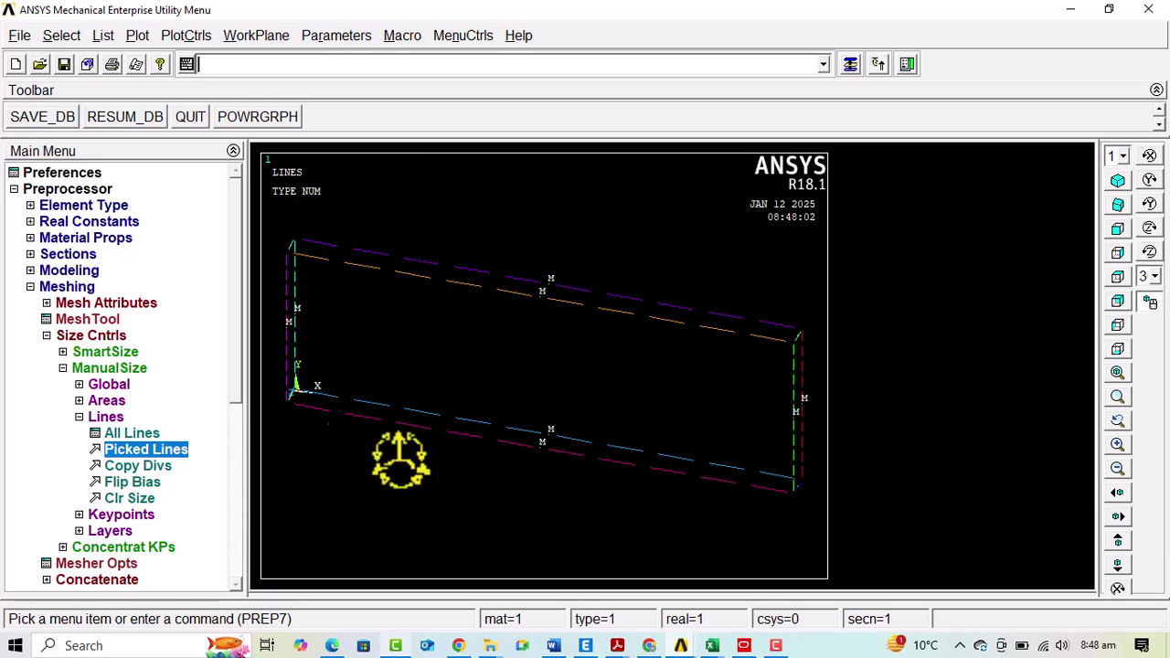
Mesh the block volume with mapped hexahedral elements.
{"action": "left_click", "coordinate": [75, 332]}
{"action": "left_click", "coordinate": [90, 317]}
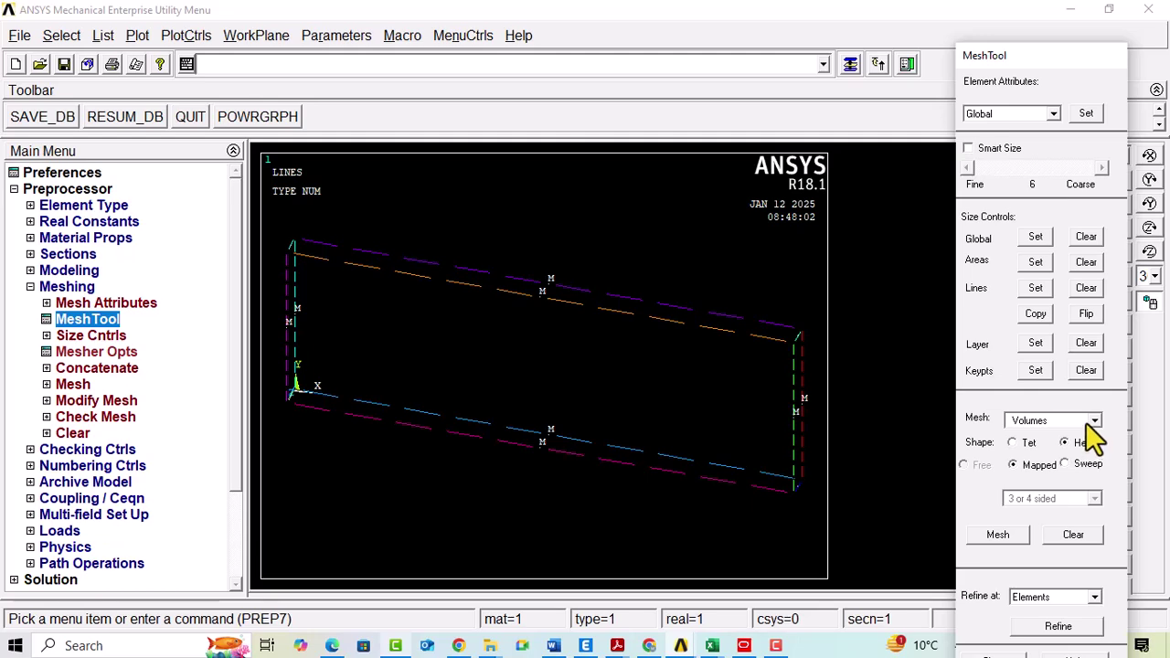
{"action": "left_click", "coordinate": [998, 536]}
{"action": "left_click", "coordinate": [465, 384]}
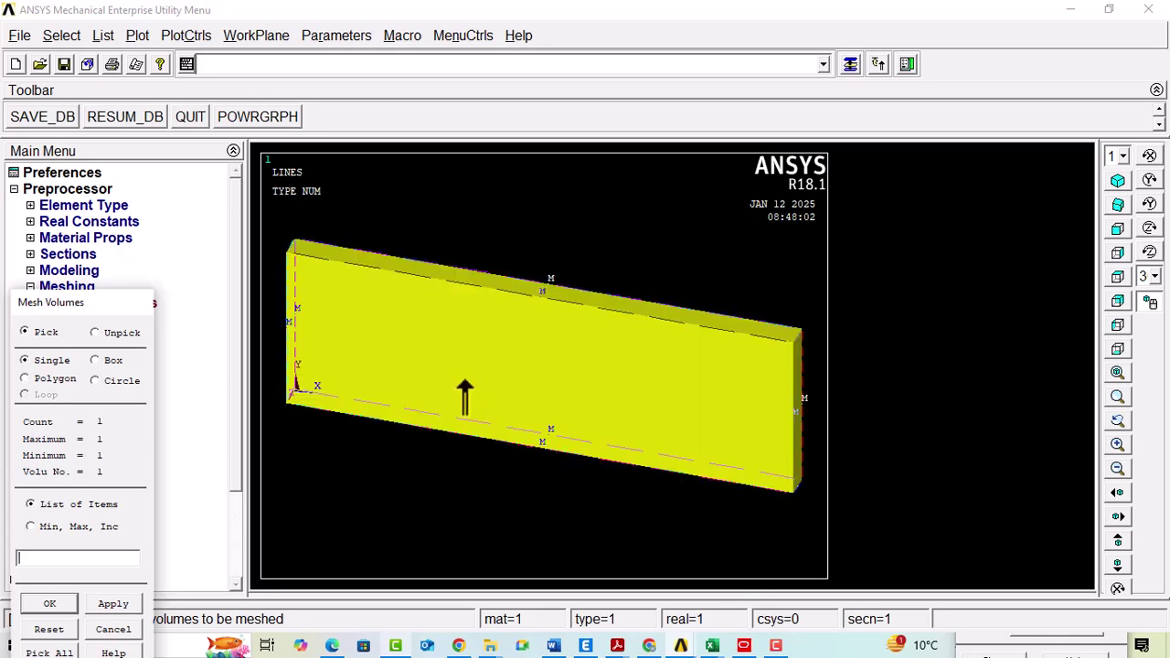
{"action": "left_click", "coordinate": [73, 605]}
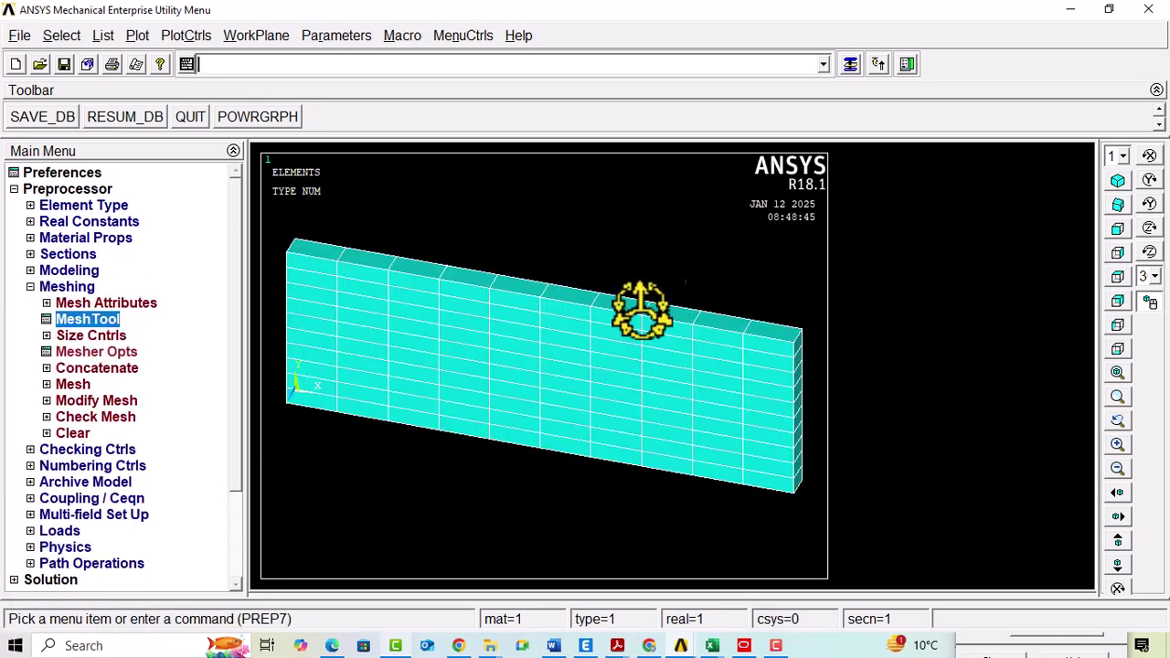
Constrain all degrees of freedom on the nodes along the block's bottom edge with a constant displacement of 0.
{"action": "left_click", "coordinate": [1114, 243]}
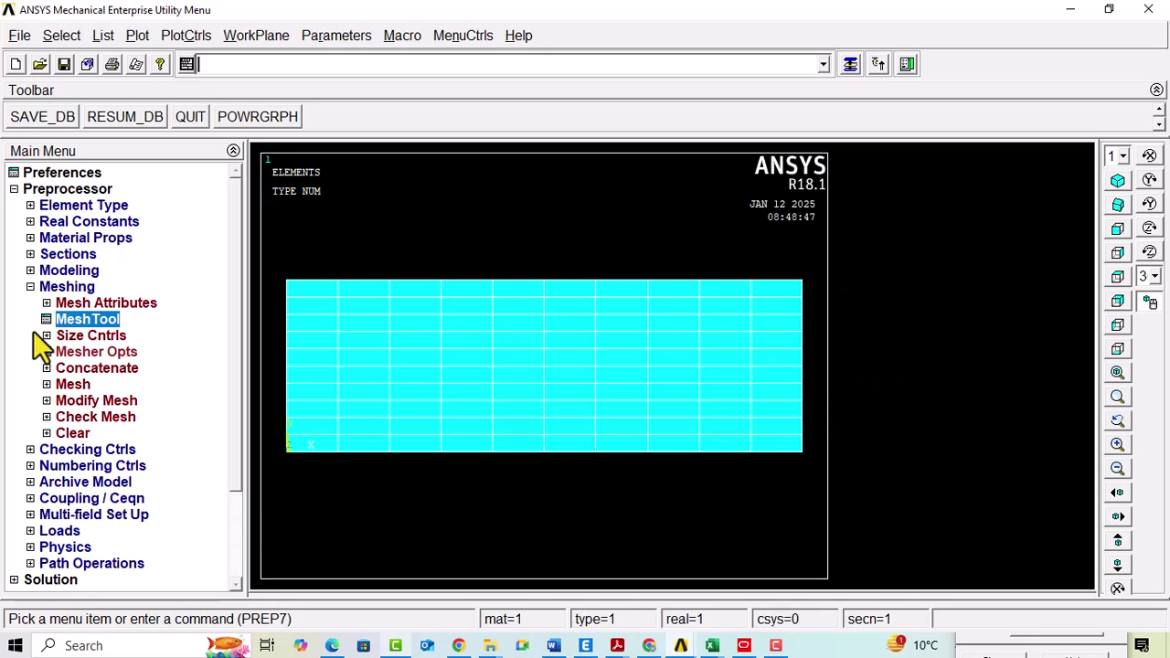
{"action": "left_click", "coordinate": [70, 289]}
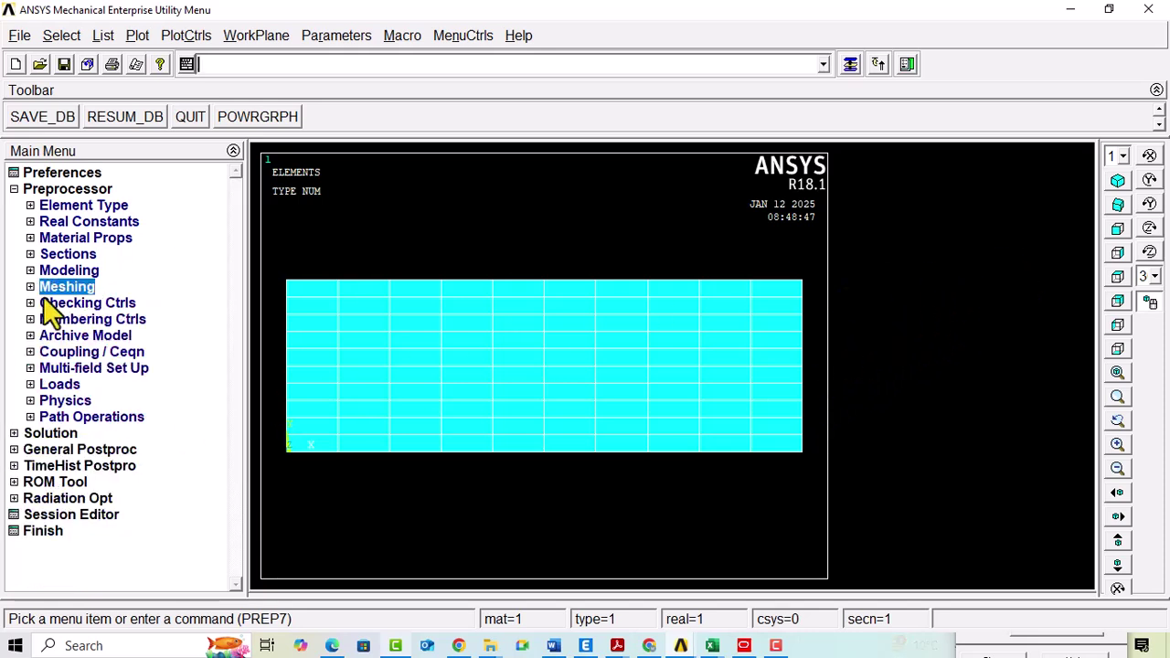
{"action": "left_click", "coordinate": [60, 388]}
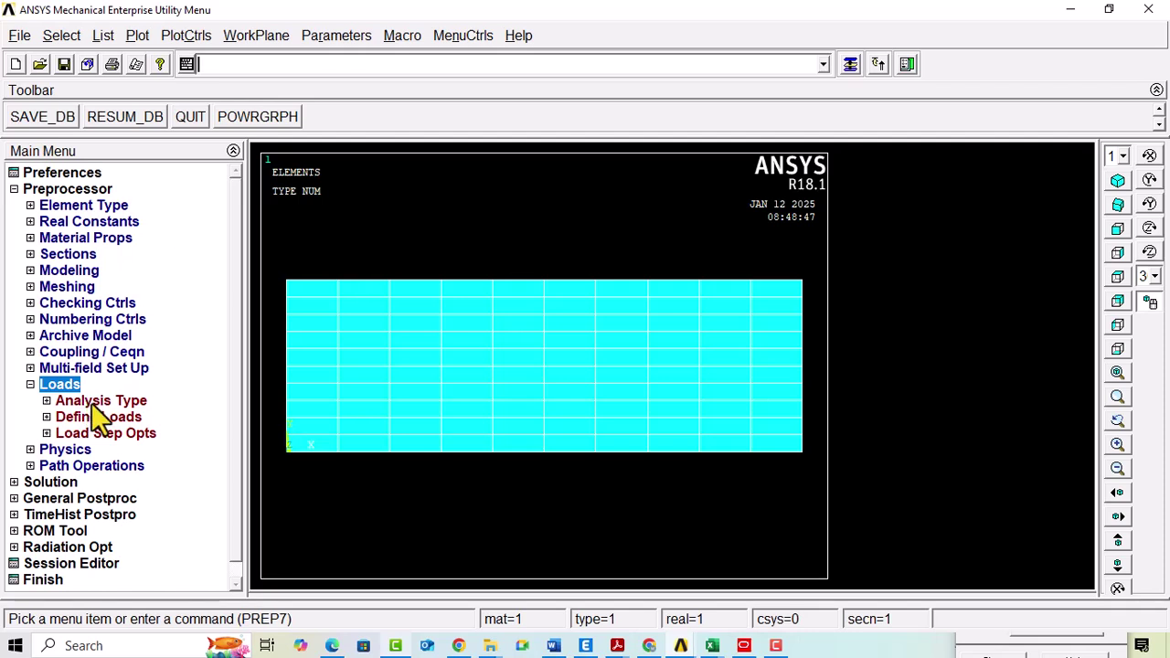
{"action": "left_click", "coordinate": [90, 418]}
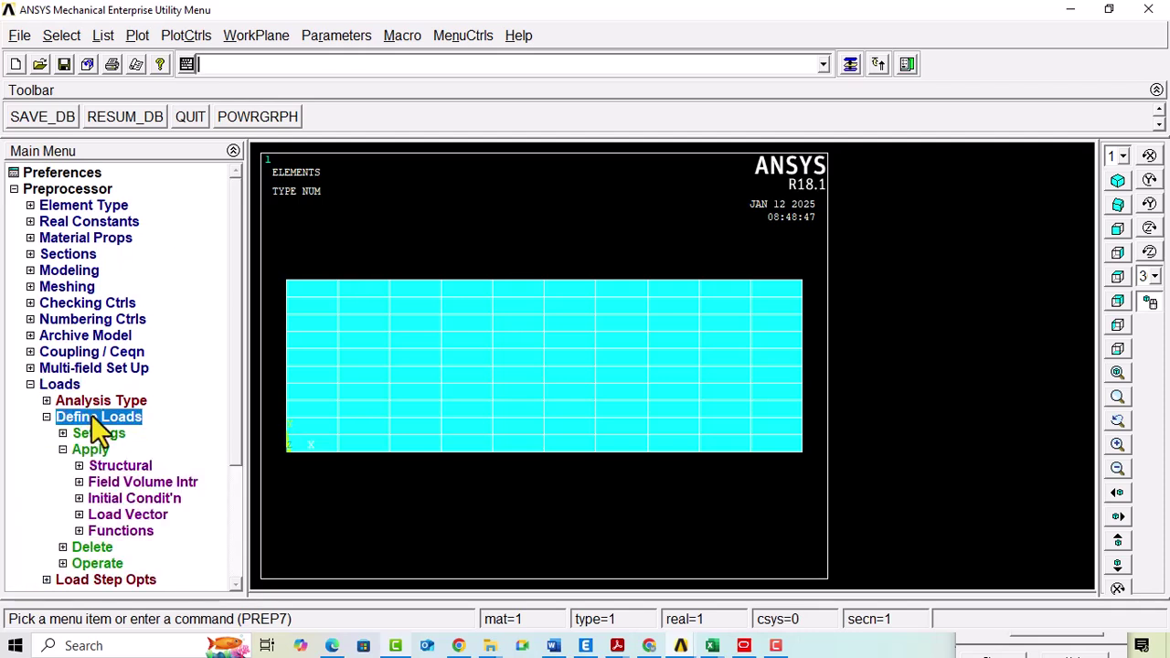
{"action": "left_click", "coordinate": [104, 466]}
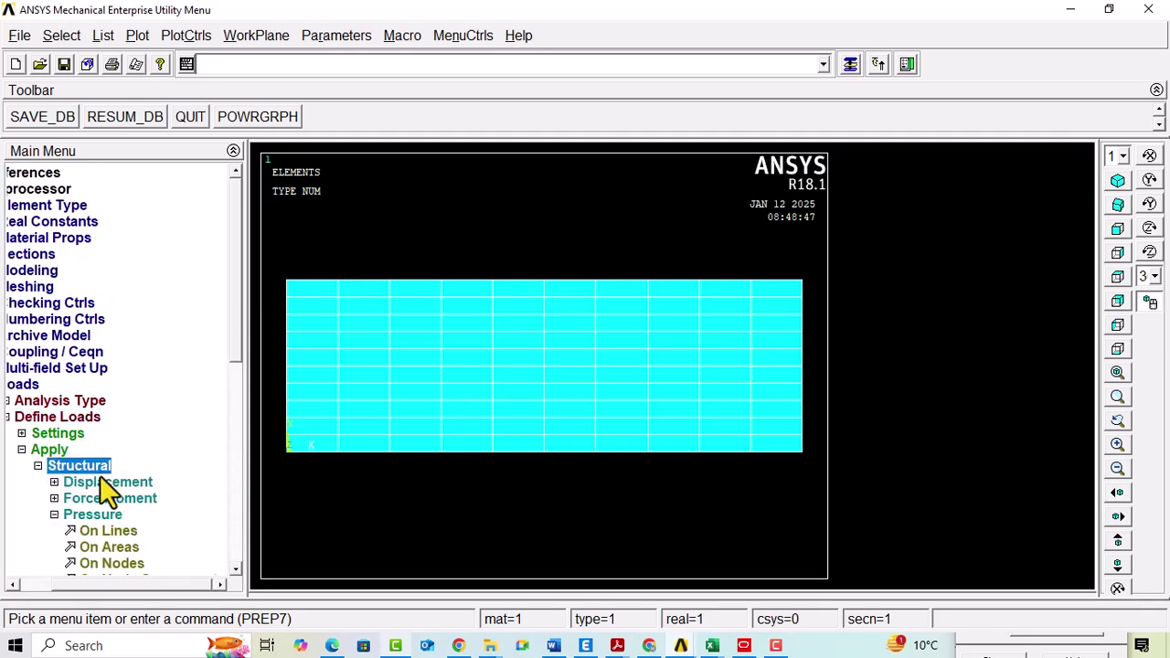
{"action": "left_click", "coordinate": [97, 483]}
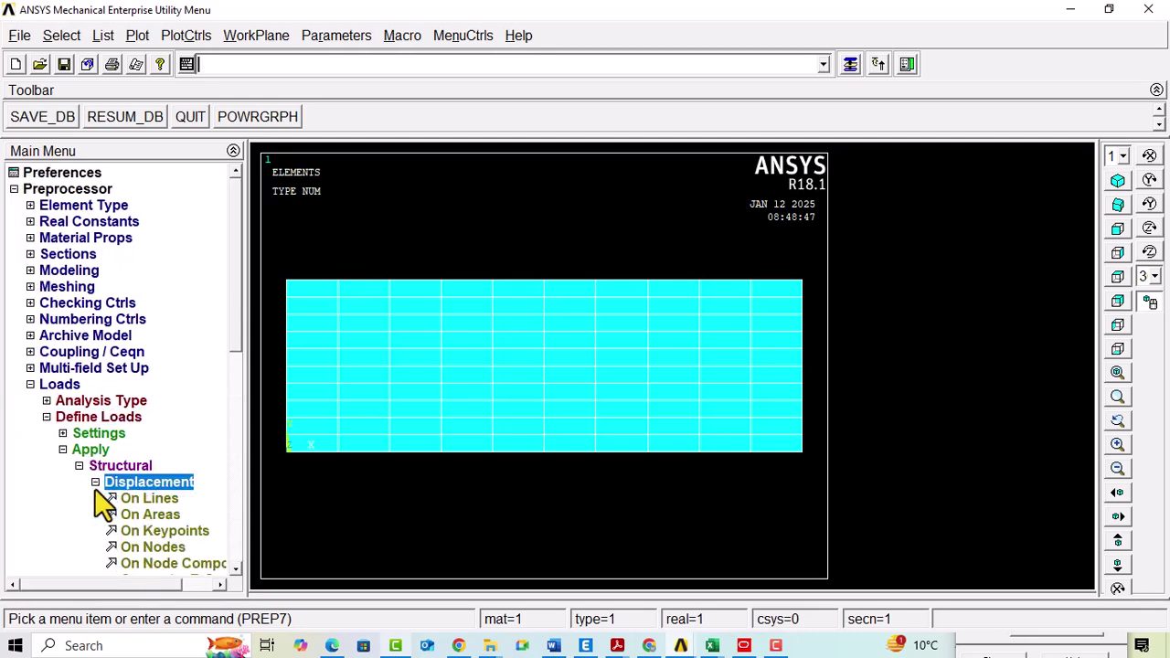
{"action": "left_click", "coordinate": [153, 549]}
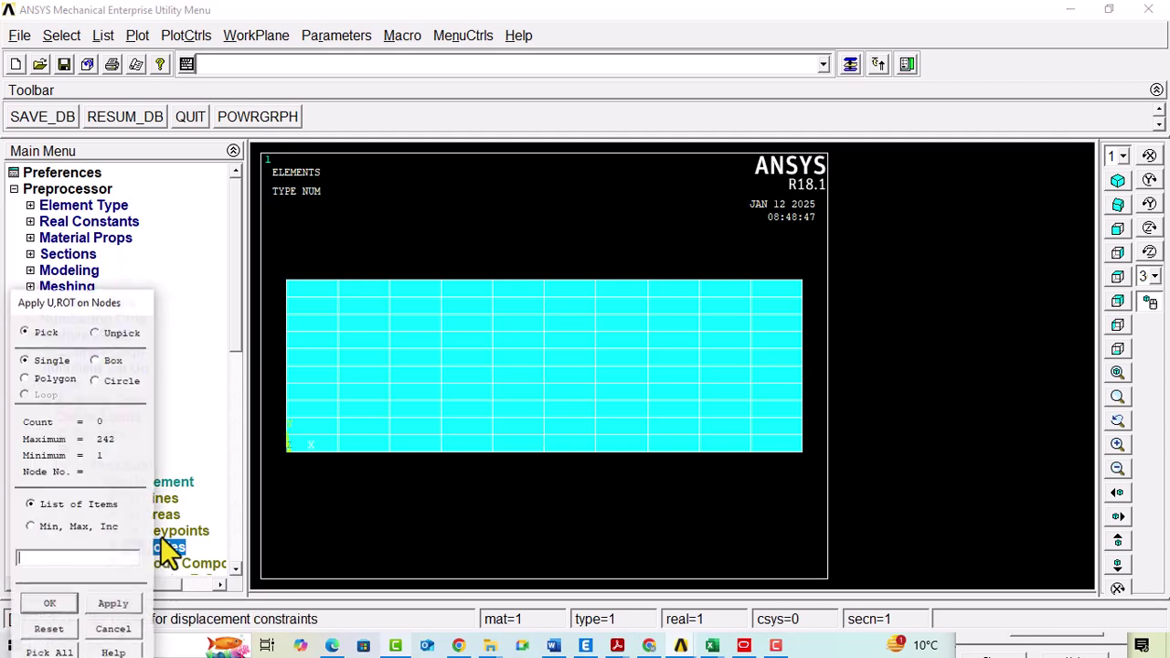
{"action": "left_click", "coordinate": [95, 361]}
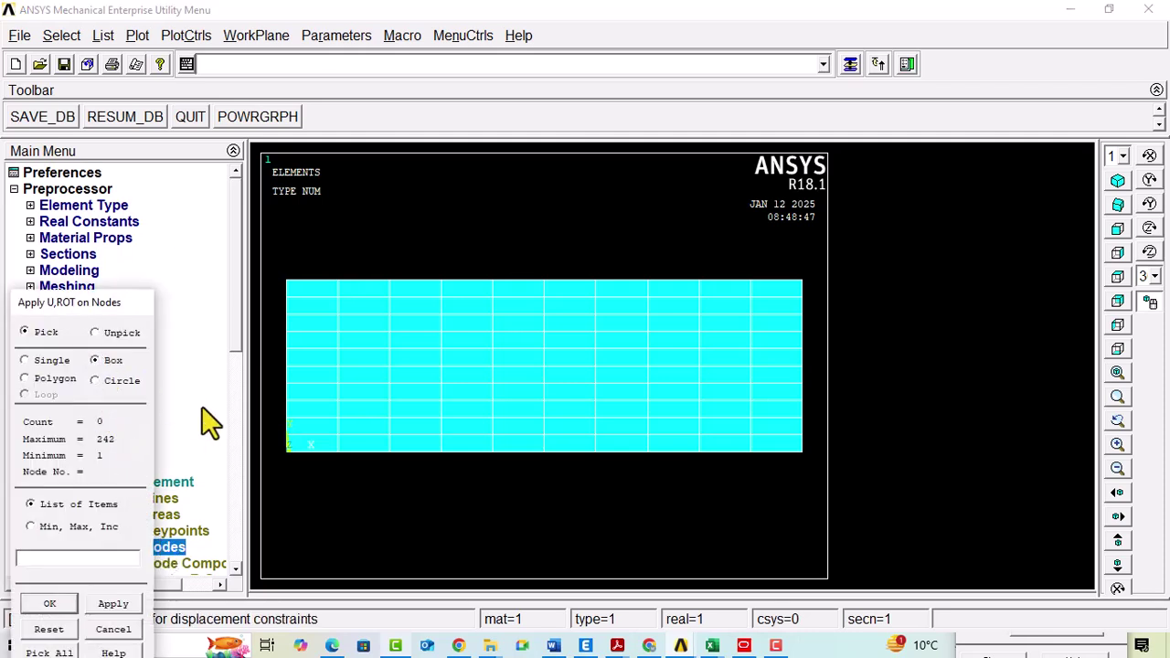
{"action": "left_click_drag", "start_coordinate": [270, 446], "coordinate": [823, 550]}
{"action": "left_click", "coordinate": [110, 603]}
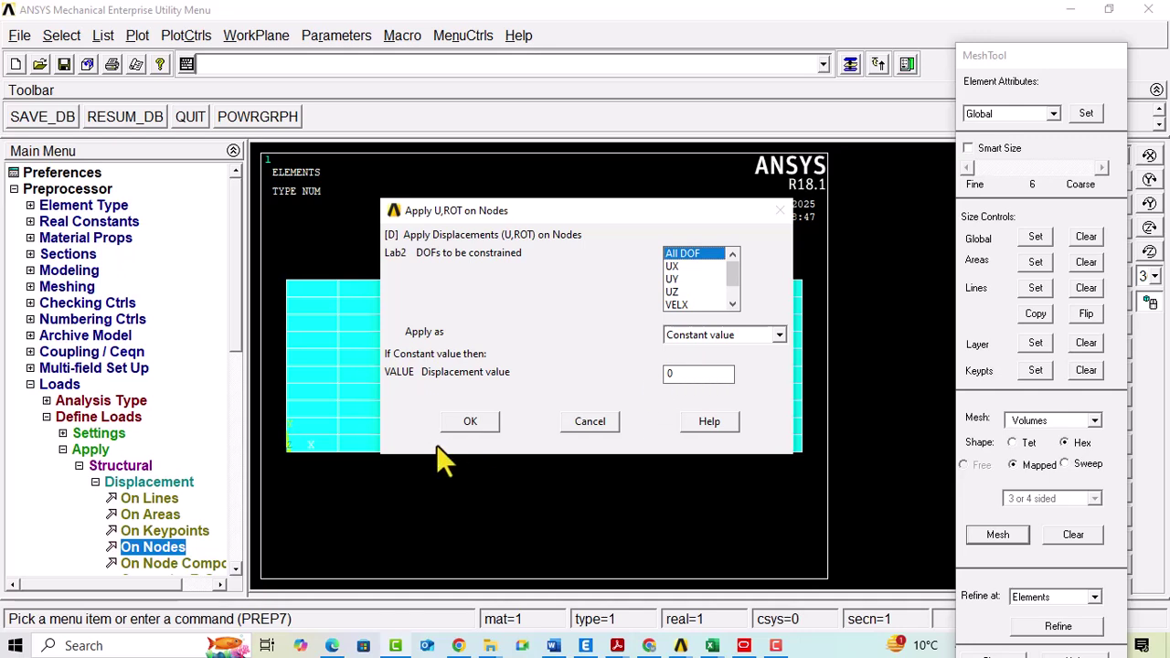
{"action": "left_click", "coordinate": [467, 422]}
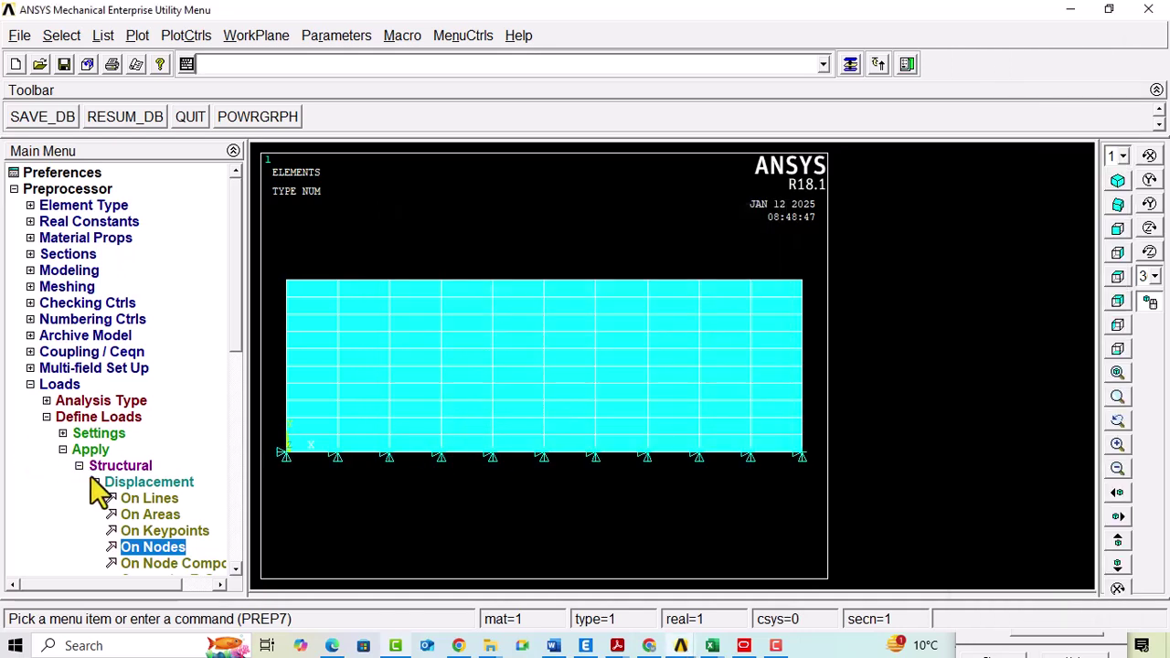
Constrain UZ on all of the block's nodes with a constant displacement value of 0.
{"action": "left_click", "coordinate": [153, 549]}
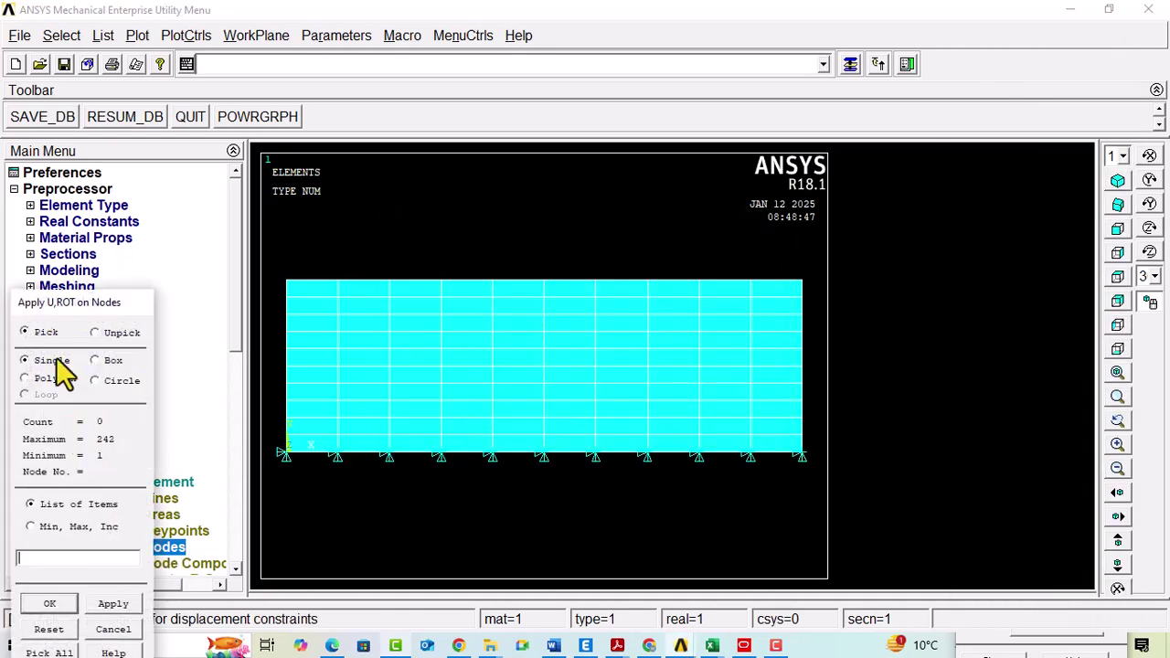
{"action": "left_click_drag", "start_coordinate": [277, 253], "coordinate": [823, 510]}
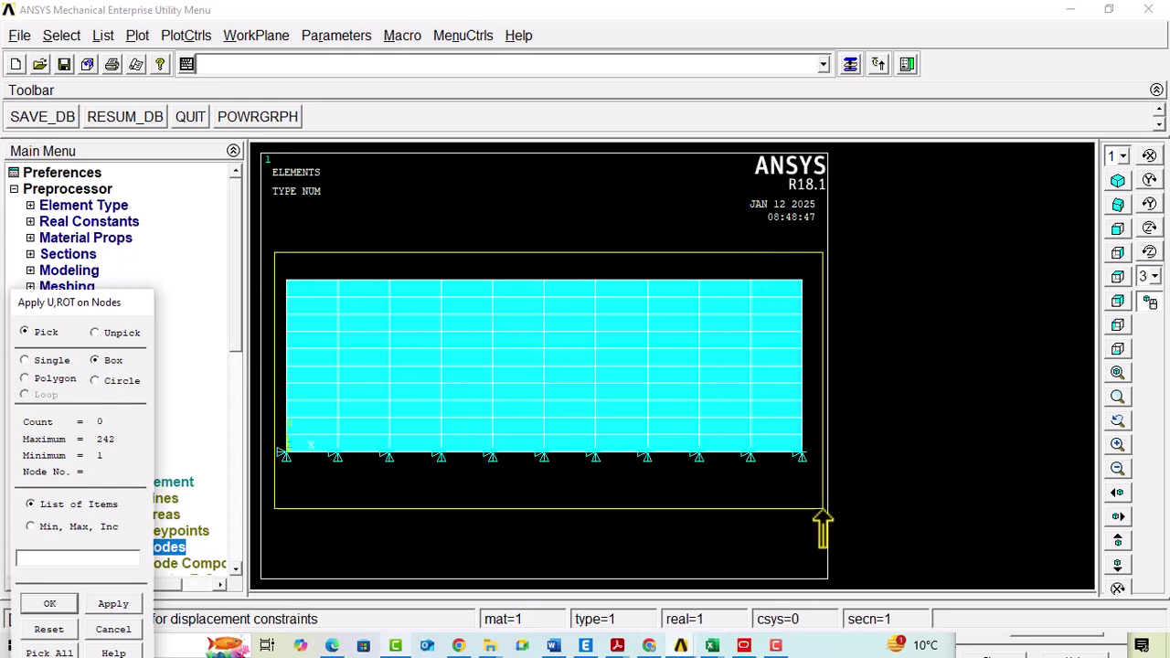
{"action": "left_click_drag", "start_coordinate": [823, 510], "coordinate": [822, 510]}
{"action": "left_click", "coordinate": [114, 603]}
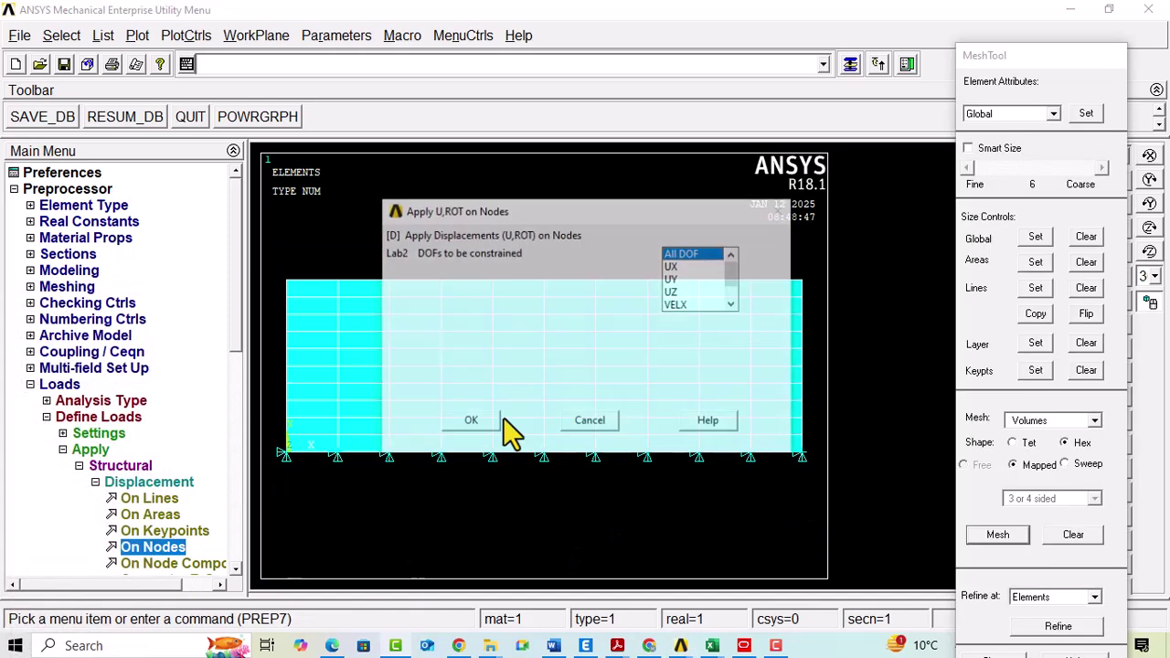
{"action": "left_click", "coordinate": [681, 291]}
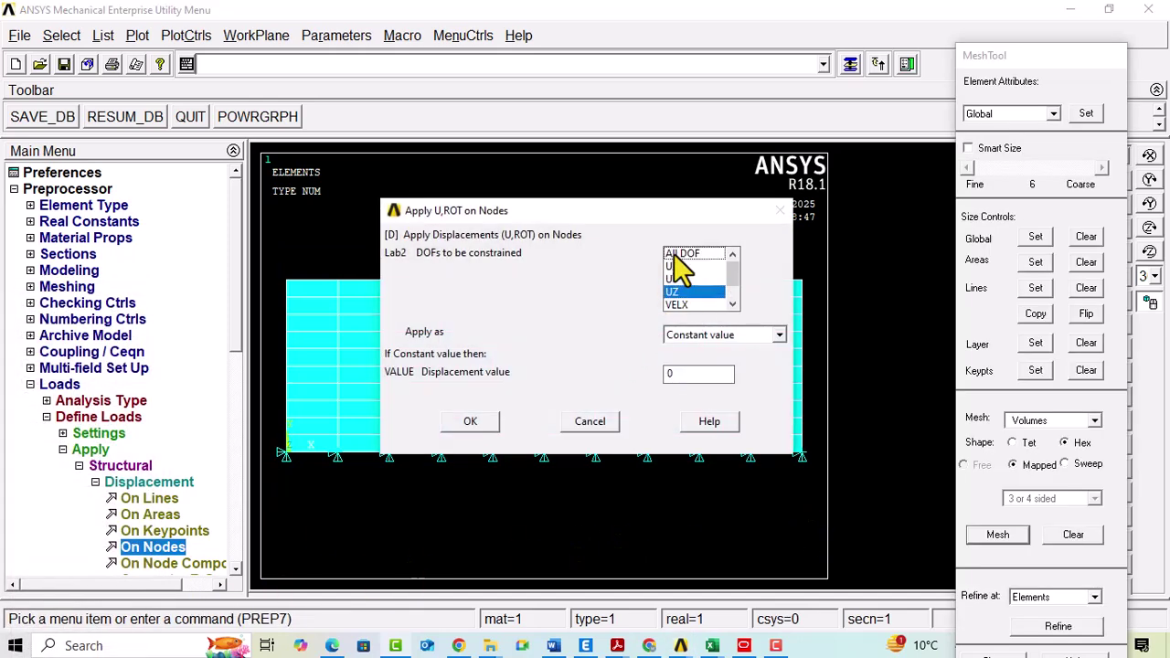
{"action": "left_click", "coordinate": [473, 422]}
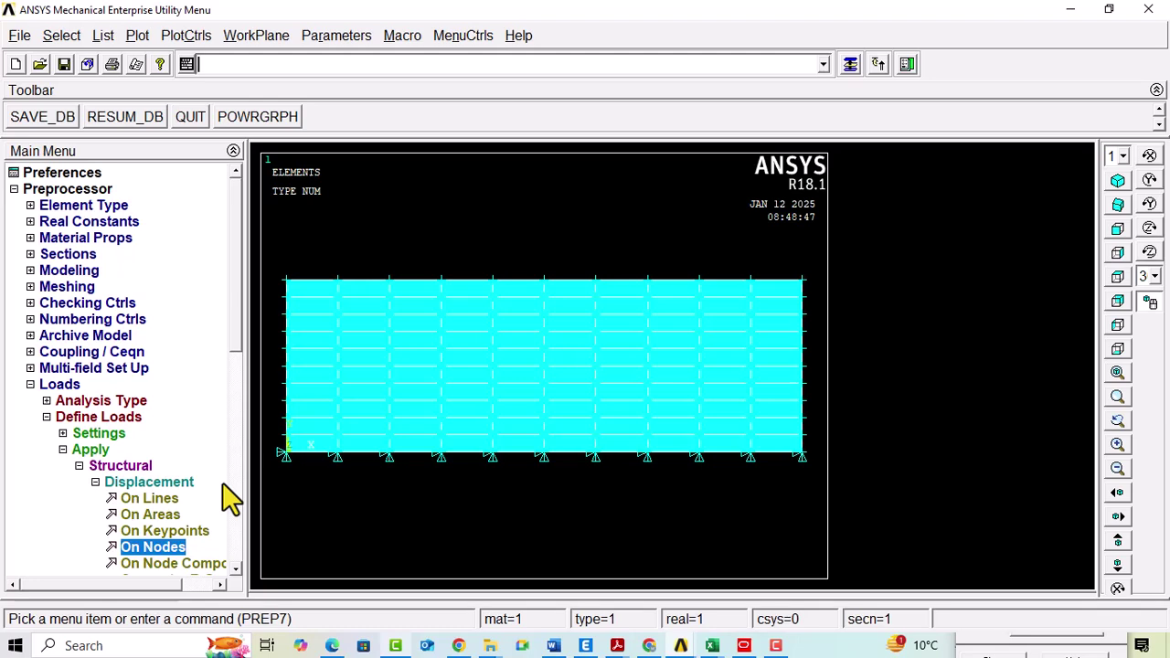
Apply a constant pressure of 1000 on the block's narrow end face at the positive X end.
{"action": "left_click", "coordinate": [124, 482]}
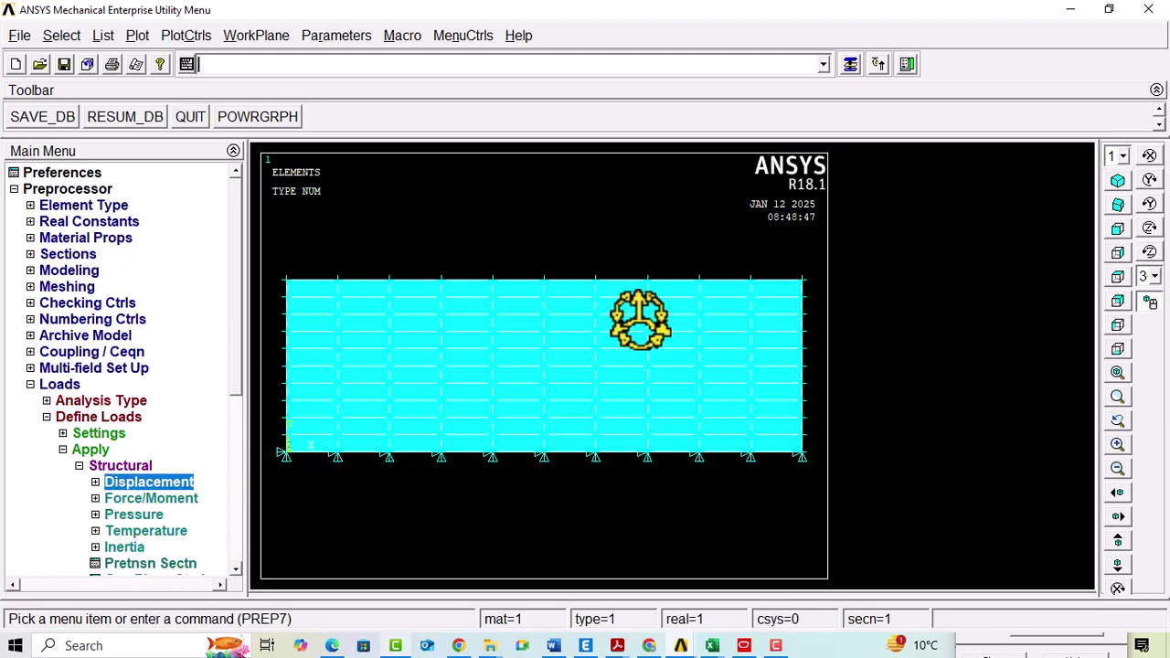
{"action": "left_click", "coordinate": [1117, 205]}
{"action": "left_click", "coordinate": [121, 465]}
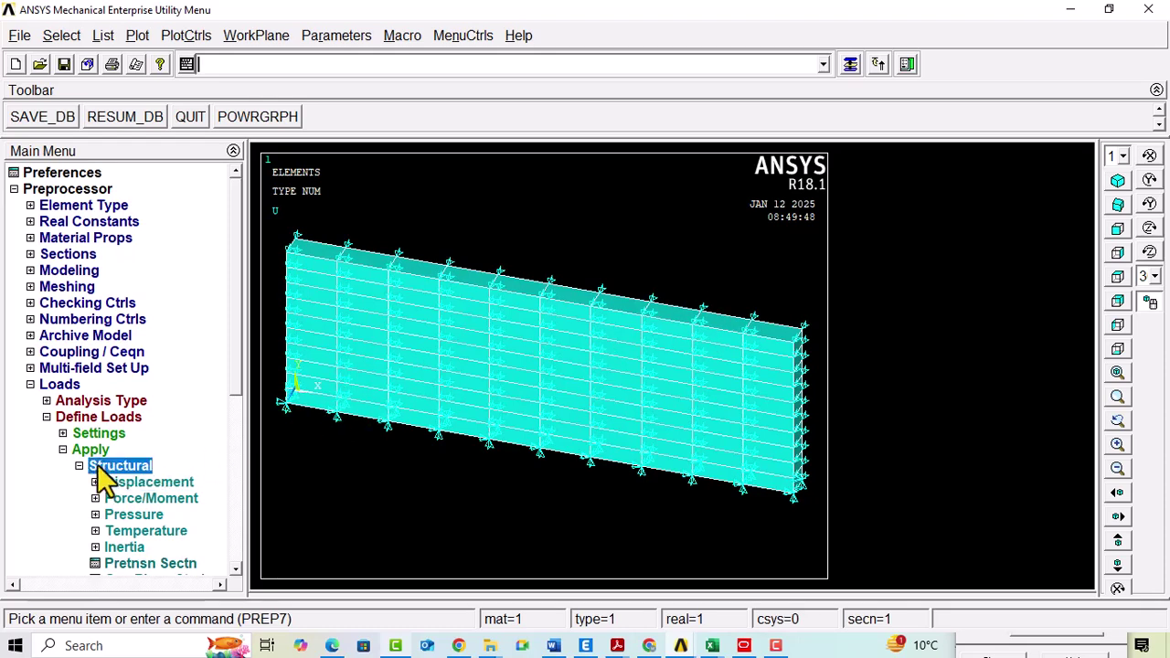
{"action": "left_click_drag", "start_coordinate": [239, 392], "coordinate": [240, 439]}
{"action": "left_click", "coordinate": [82, 371]}
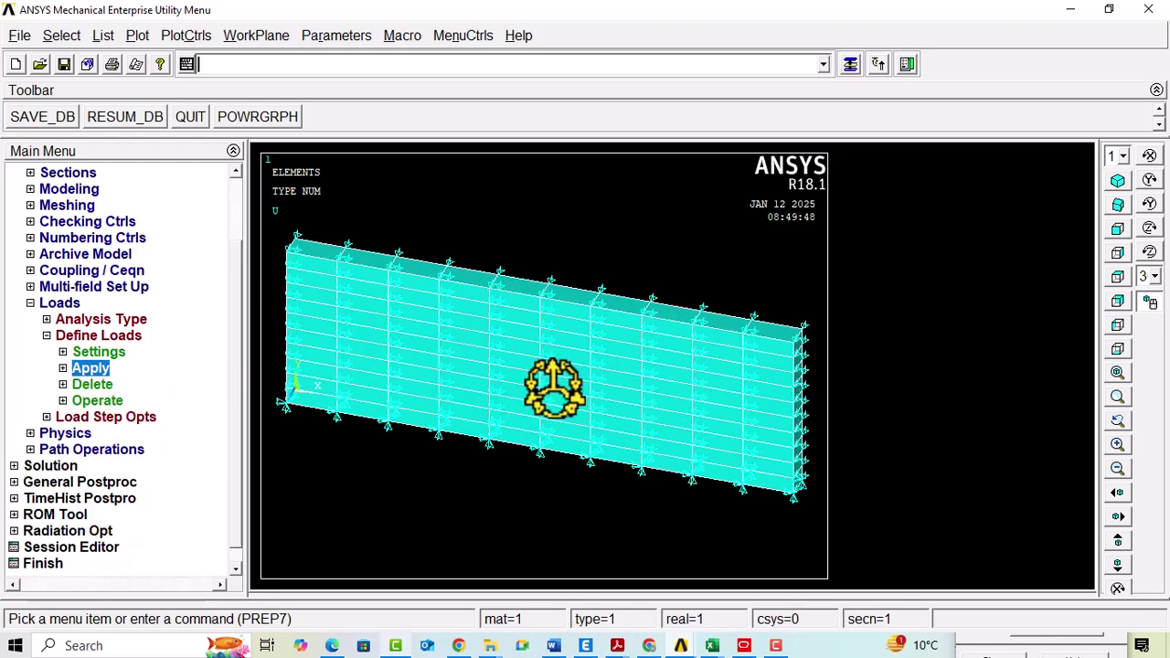
{"action": "left_click", "coordinate": [100, 370]}
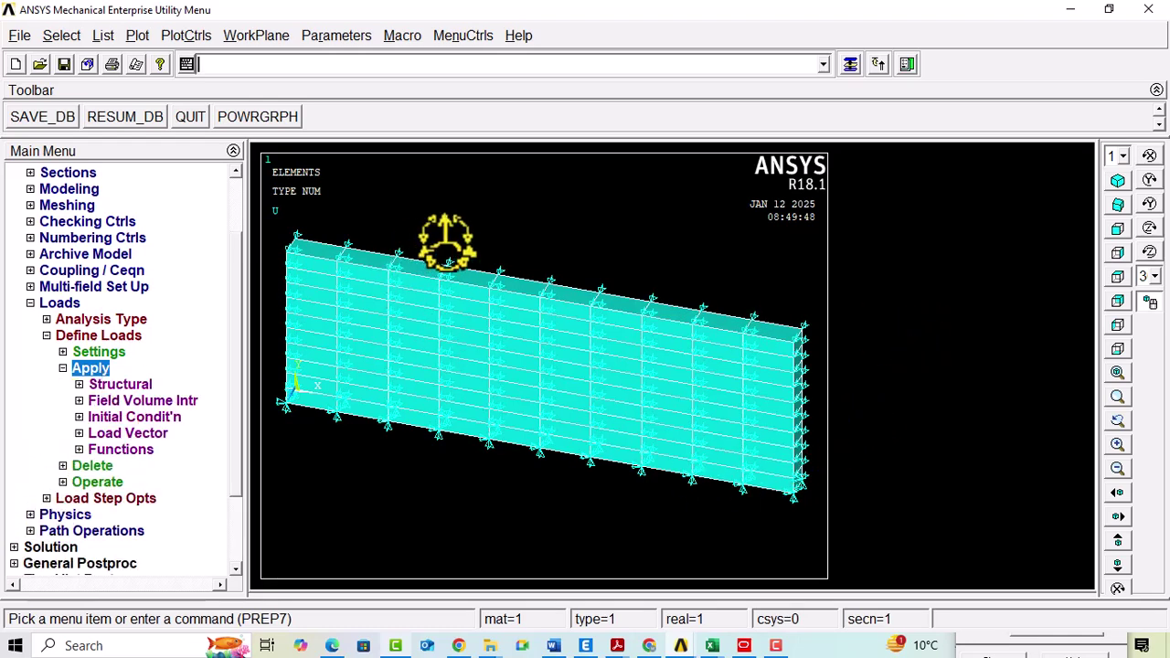
{"action": "left_click", "coordinate": [137, 389]}
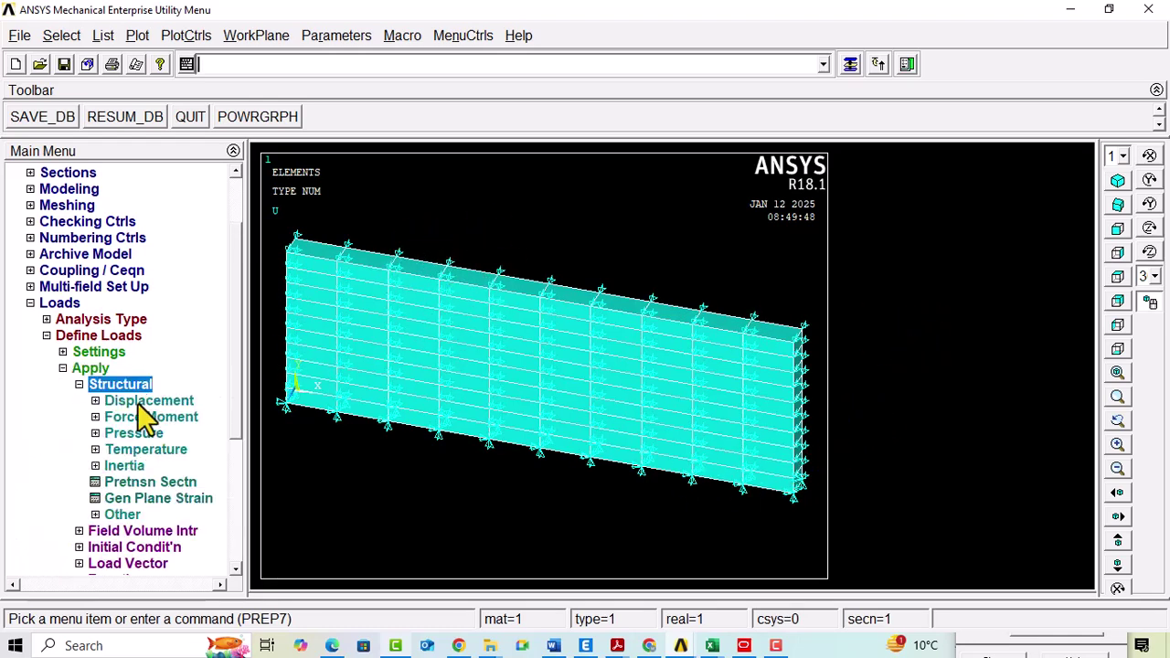
{"action": "left_click", "coordinate": [139, 435]}
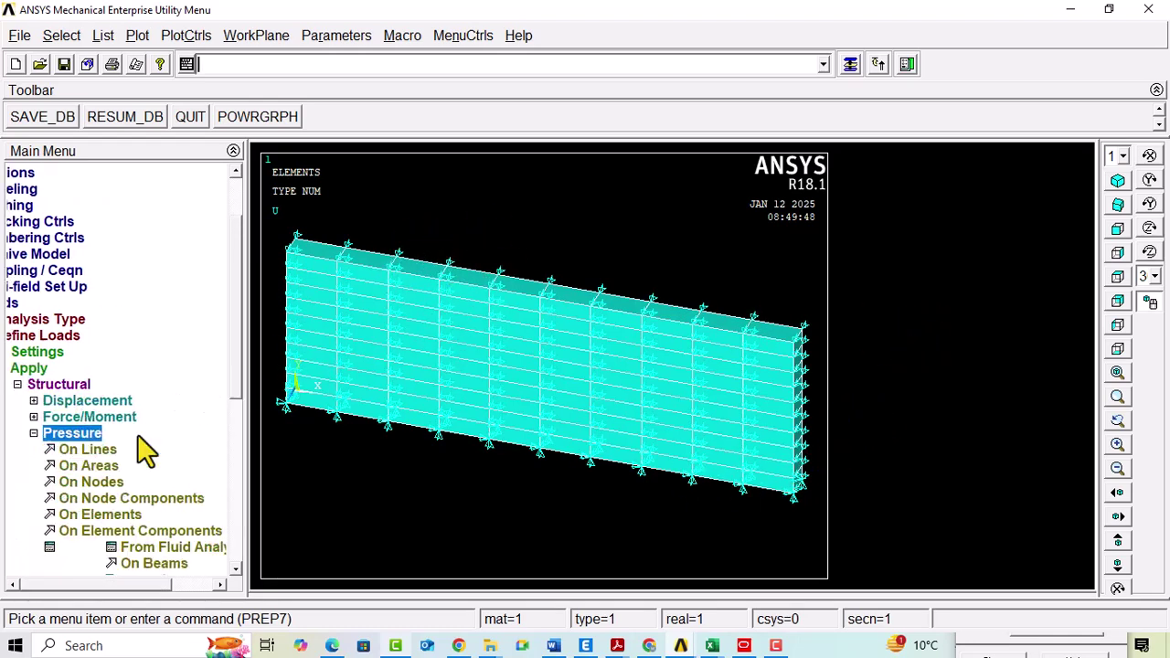
{"action": "left_click", "coordinate": [89, 468]}
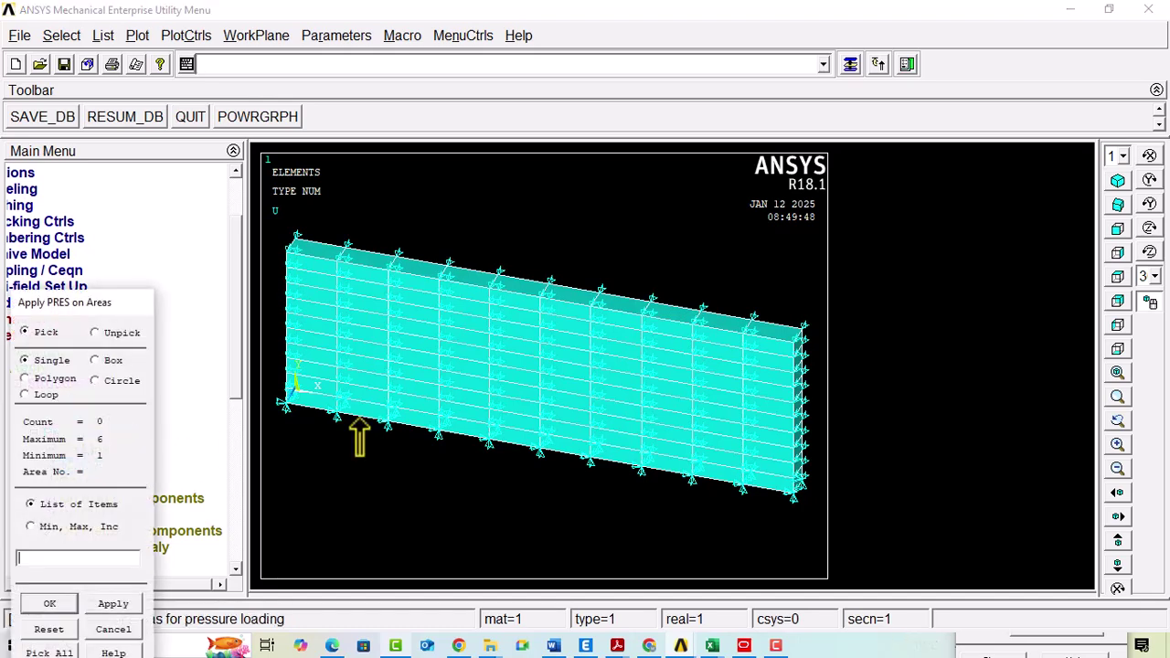
{"action": "left_click", "coordinate": [800, 390]}
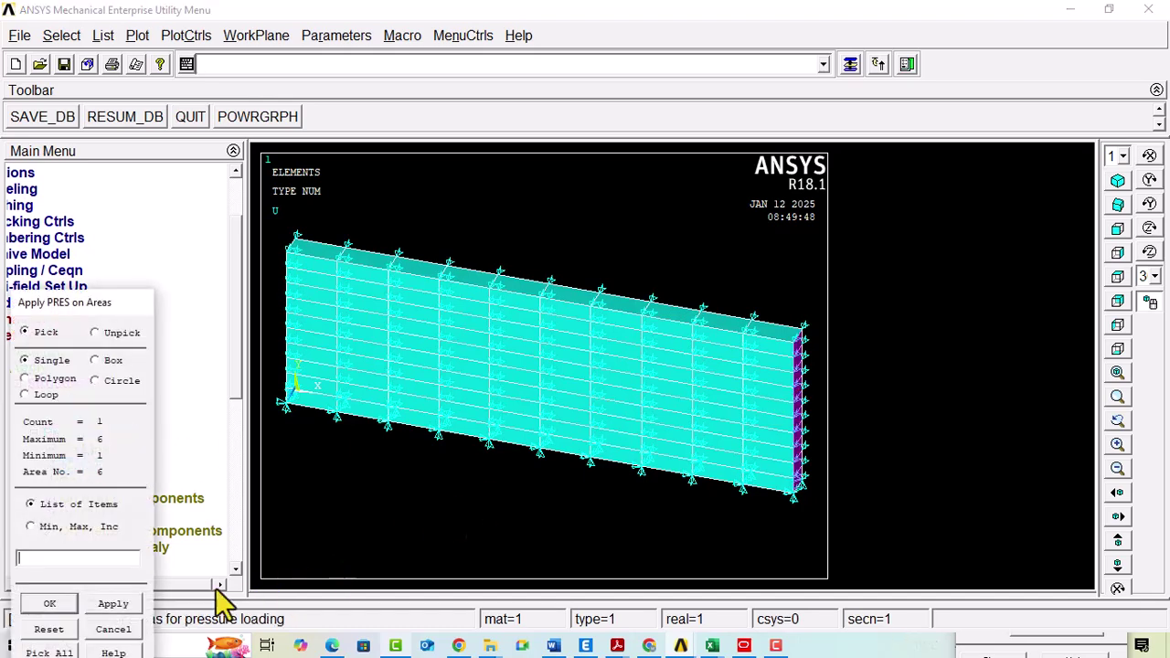
{"action": "left_click", "coordinate": [115, 607]}
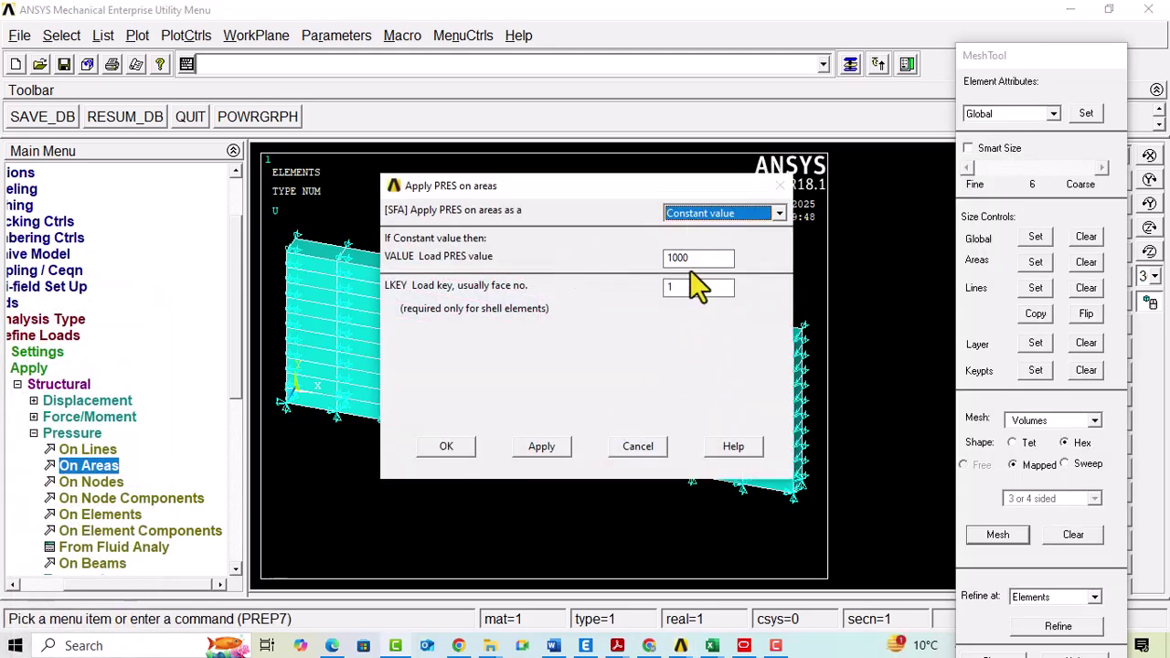
{"action": "left_click", "coordinate": [450, 446]}
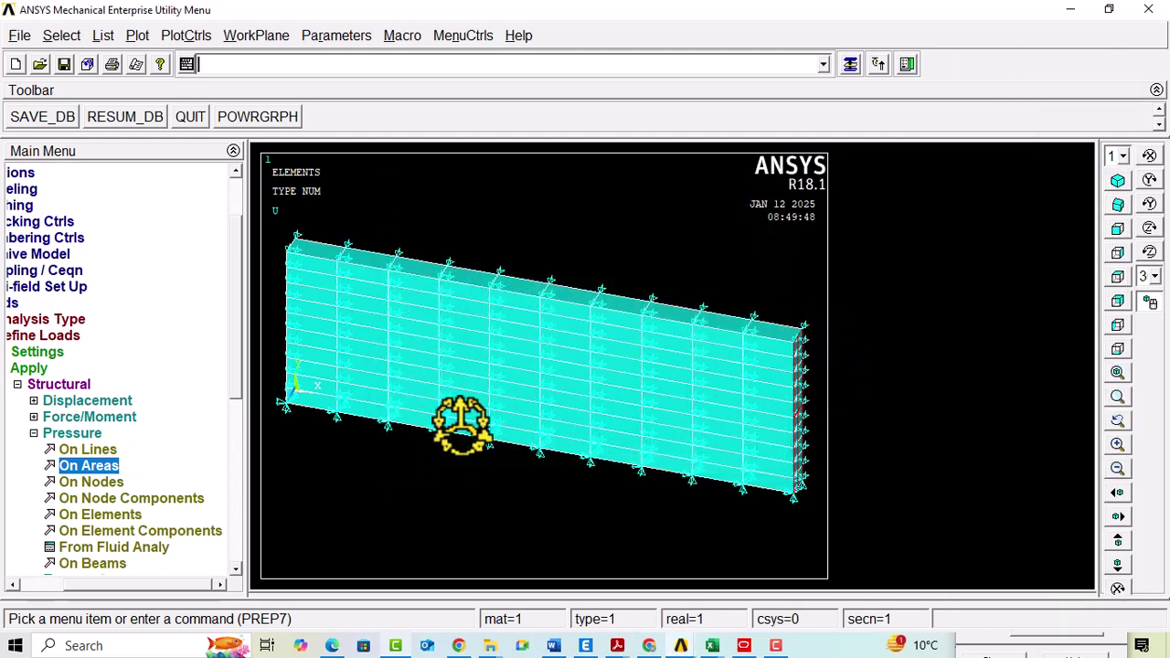
Solve the current load step, executing the solution despite the load data check.
{"action": "double_click", "coordinate": [73, 434]}
{"action": "double_click", "coordinate": [91, 369]}
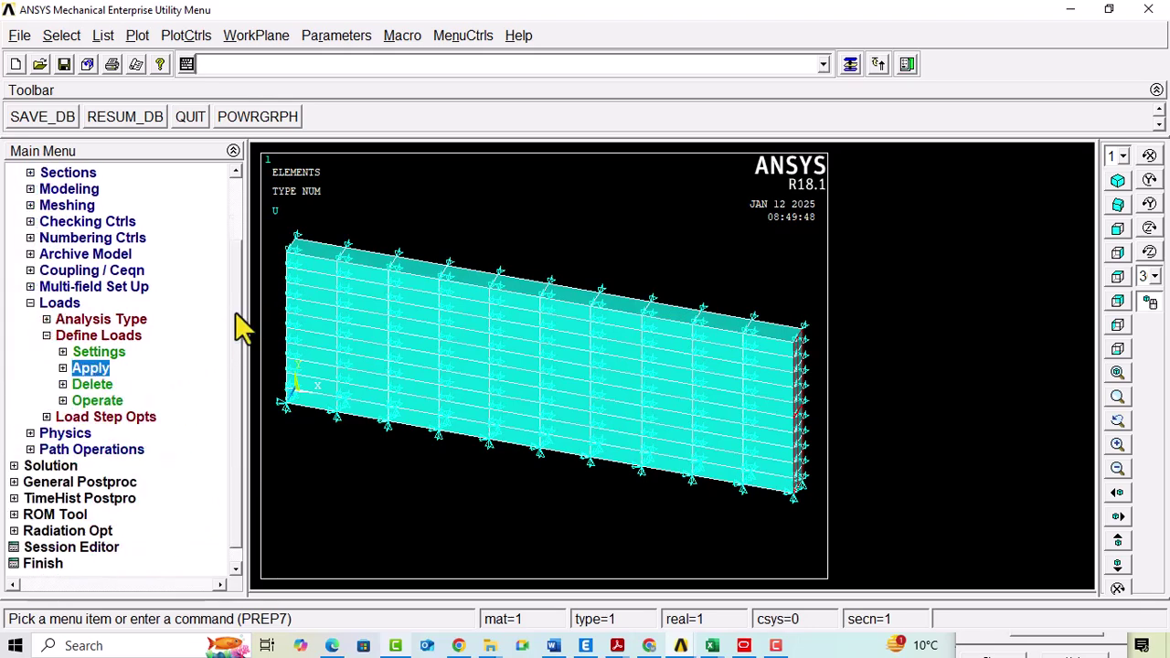
{"action": "scroll", "coordinate": [243, 329], "scroll_direction": "down", "scroll_amount": 1}
{"action": "double_click", "coordinate": [27, 451]}
{"action": "left_click", "coordinate": [108, 321]}
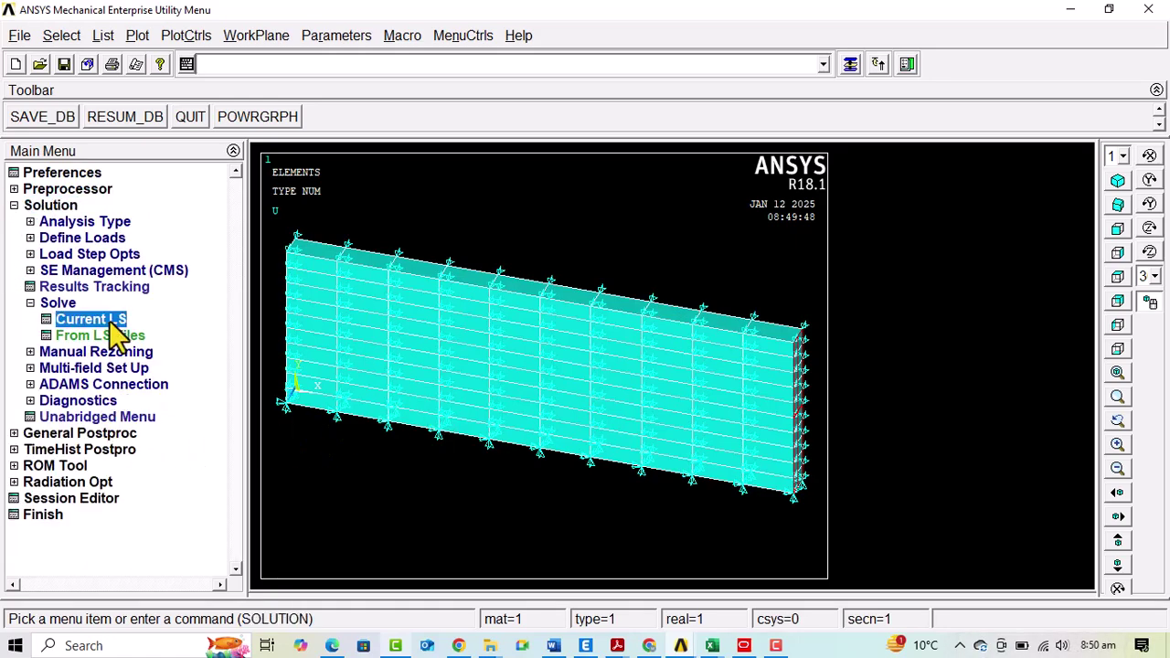
{"action": "left_click", "coordinate": [836, 182]}
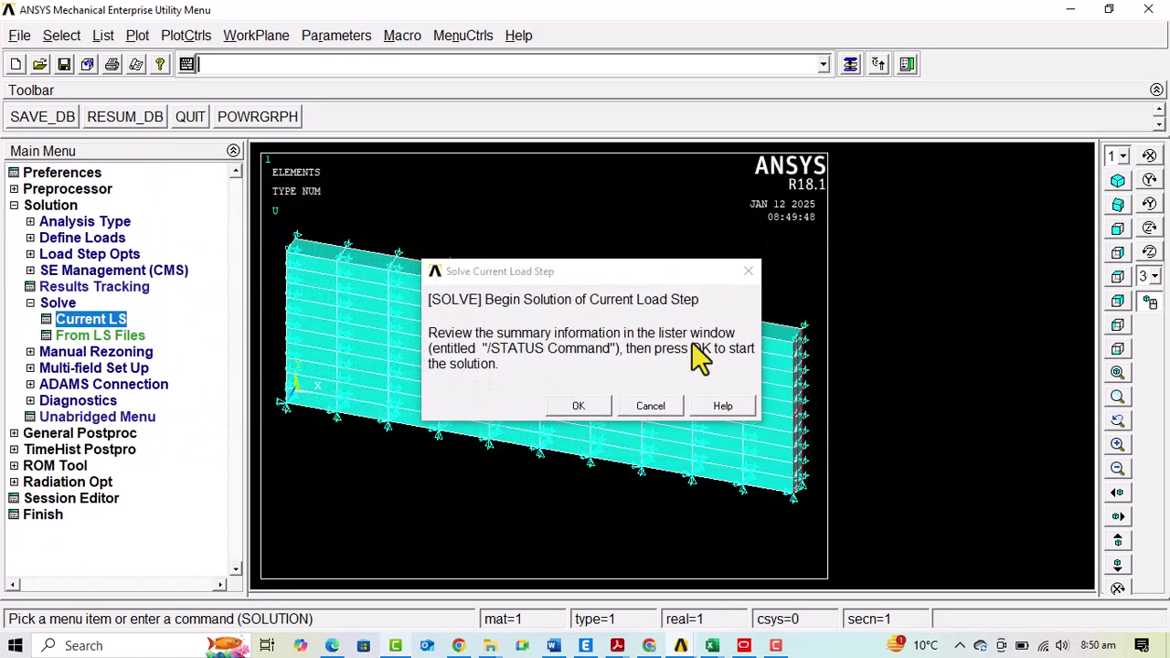
{"action": "left_click", "coordinate": [568, 404]}
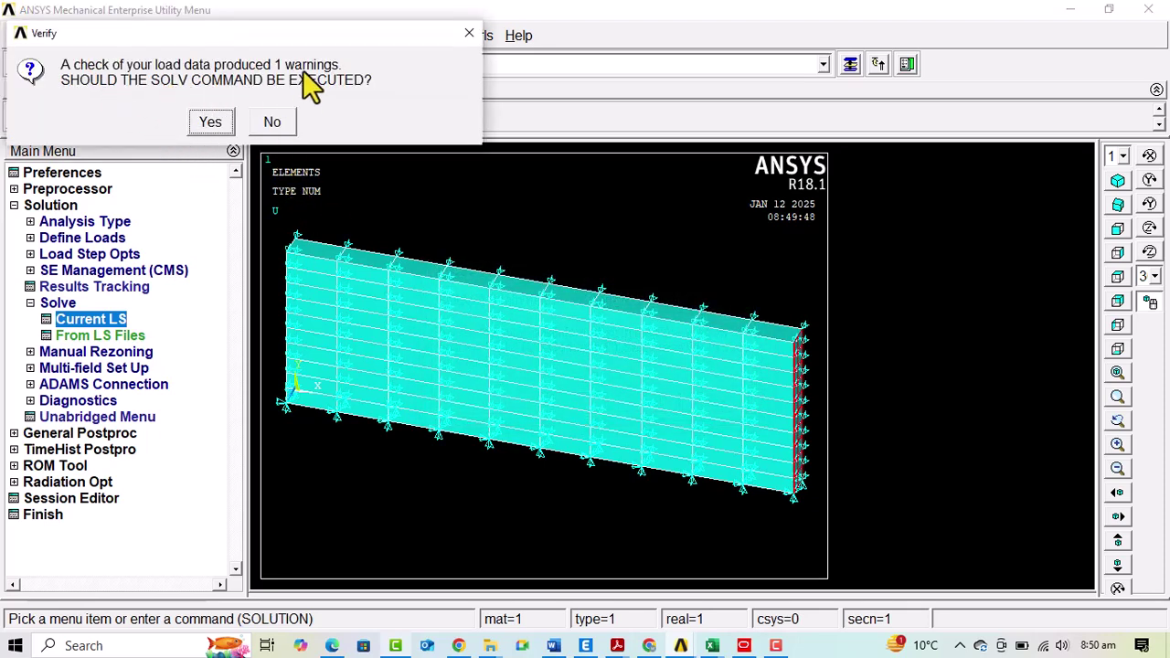
{"action": "left_click", "coordinate": [209, 123]}
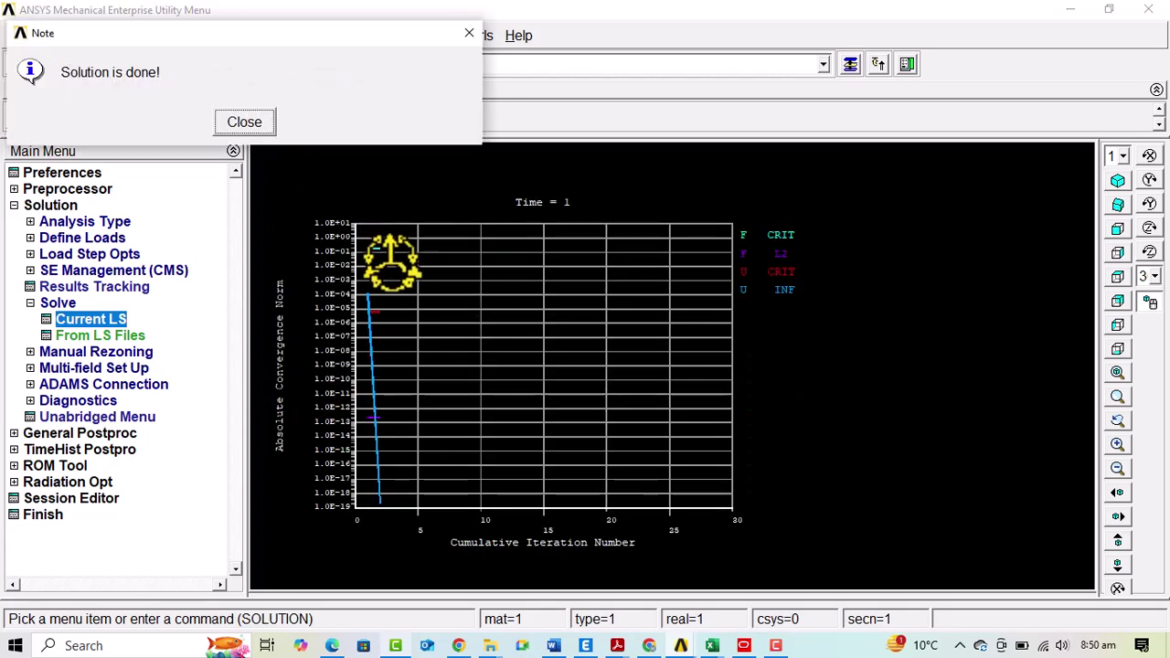
{"action": "left_click", "coordinate": [243, 122]}
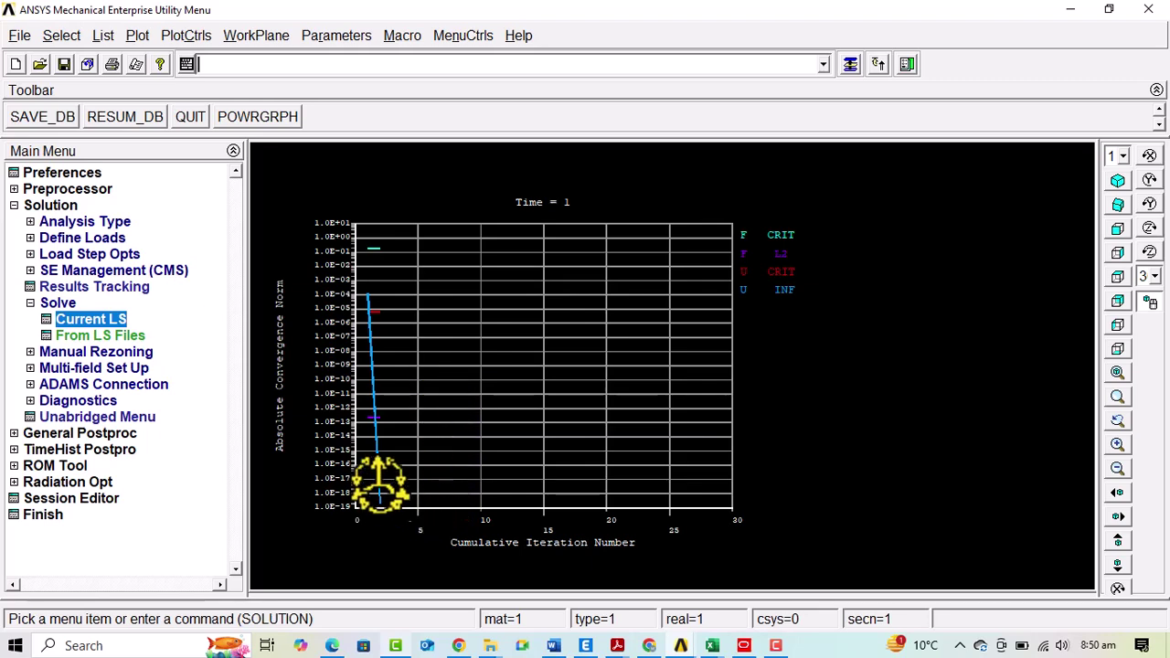
Review the basic solution controls for analysis options, time control and substeps, and accept them.
{"action": "left_click", "coordinate": [92, 222]}
{"action": "left_click", "coordinate": [95, 272]}
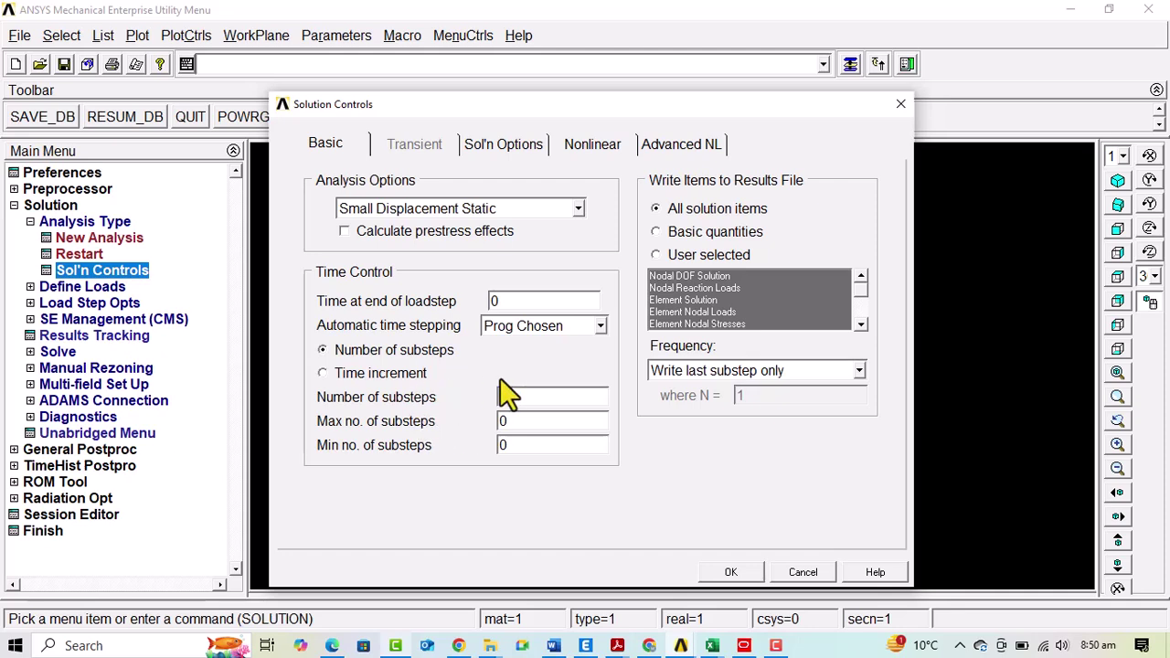
{"action": "left_click", "coordinate": [732, 572]}
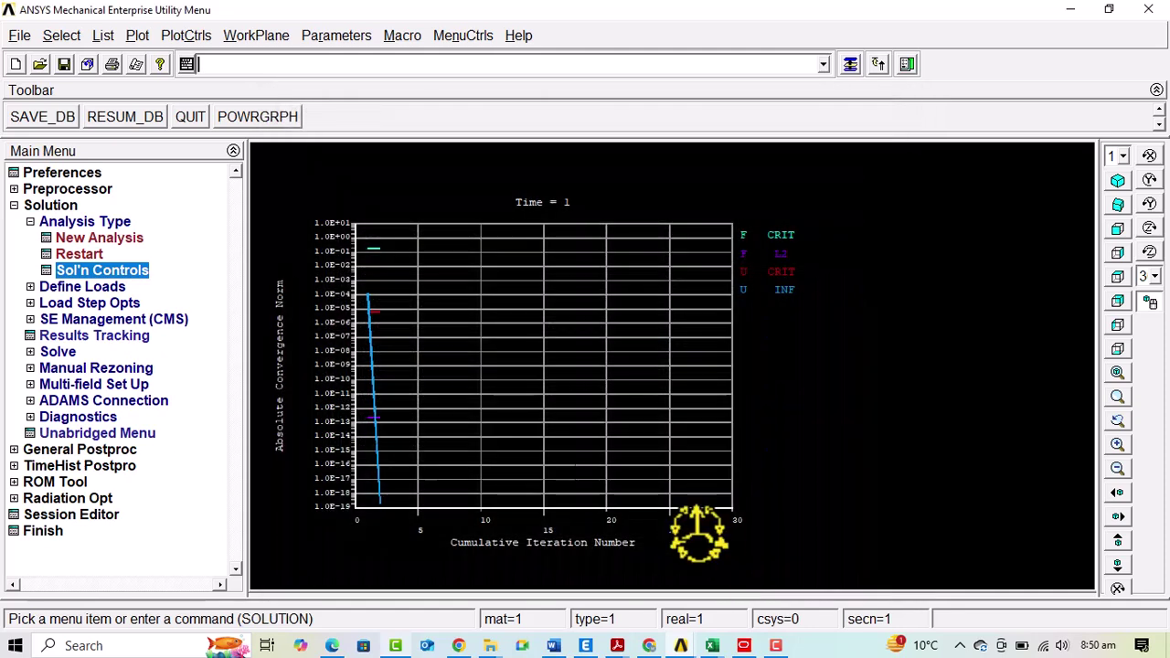
{"action": "left_click", "coordinate": [89, 222]}
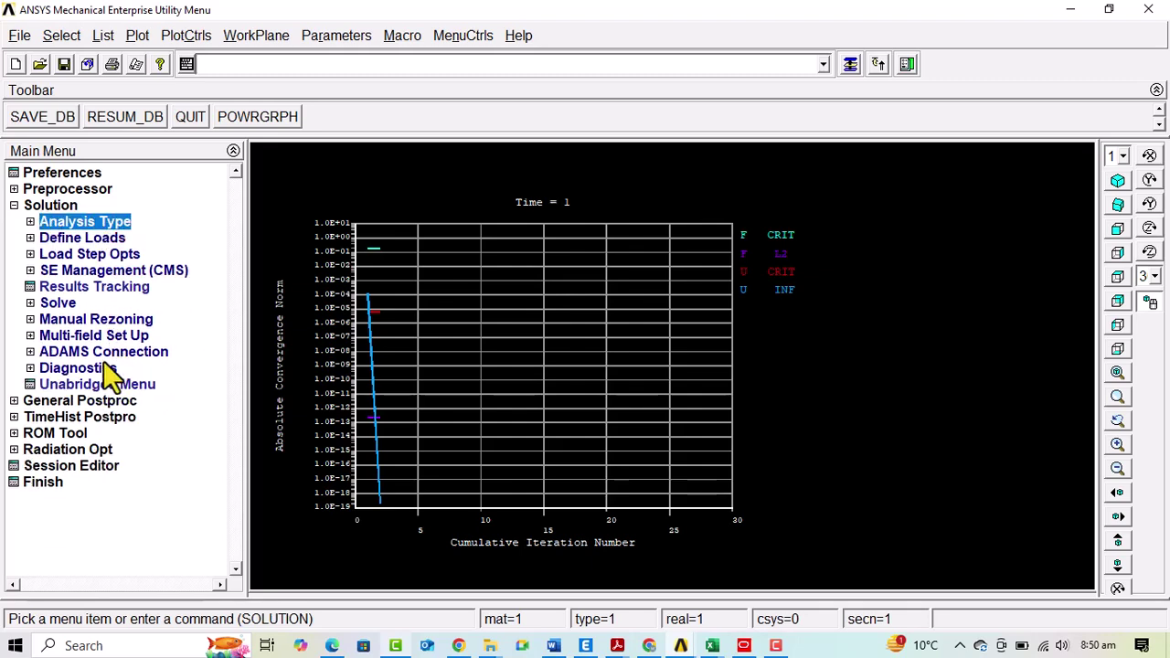
Plot the block's deformed shape together with the undeformed shape.
{"action": "left_click", "coordinate": [80, 401]}
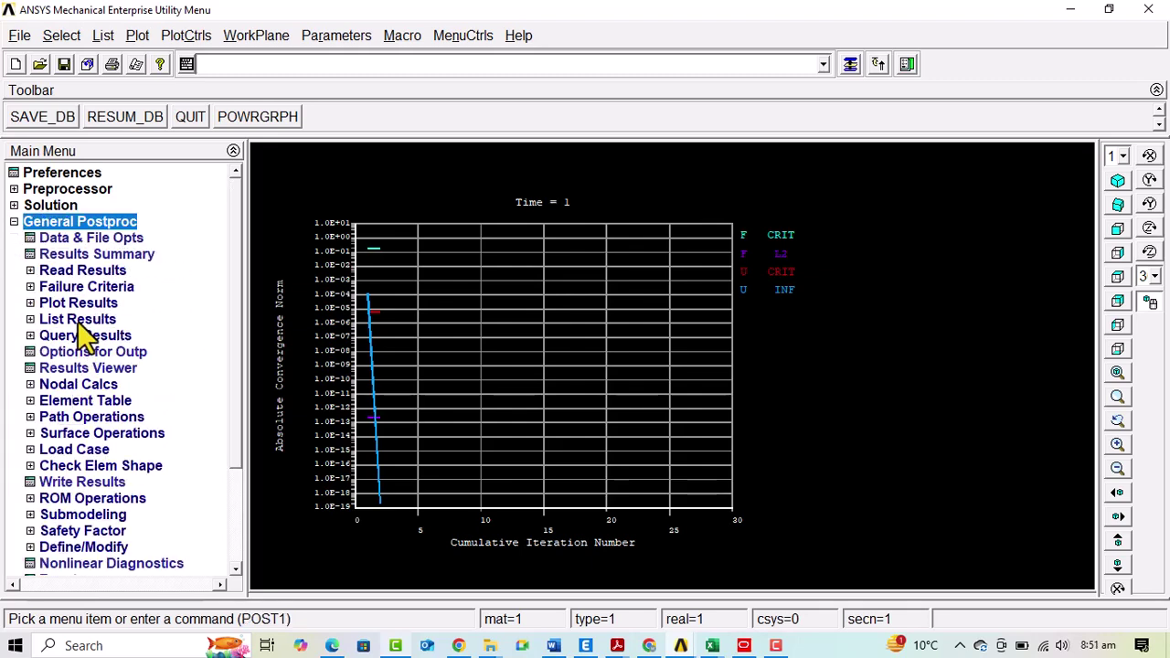
{"action": "left_click", "coordinate": [79, 304]}
{"action": "left_click", "coordinate": [103, 320]}
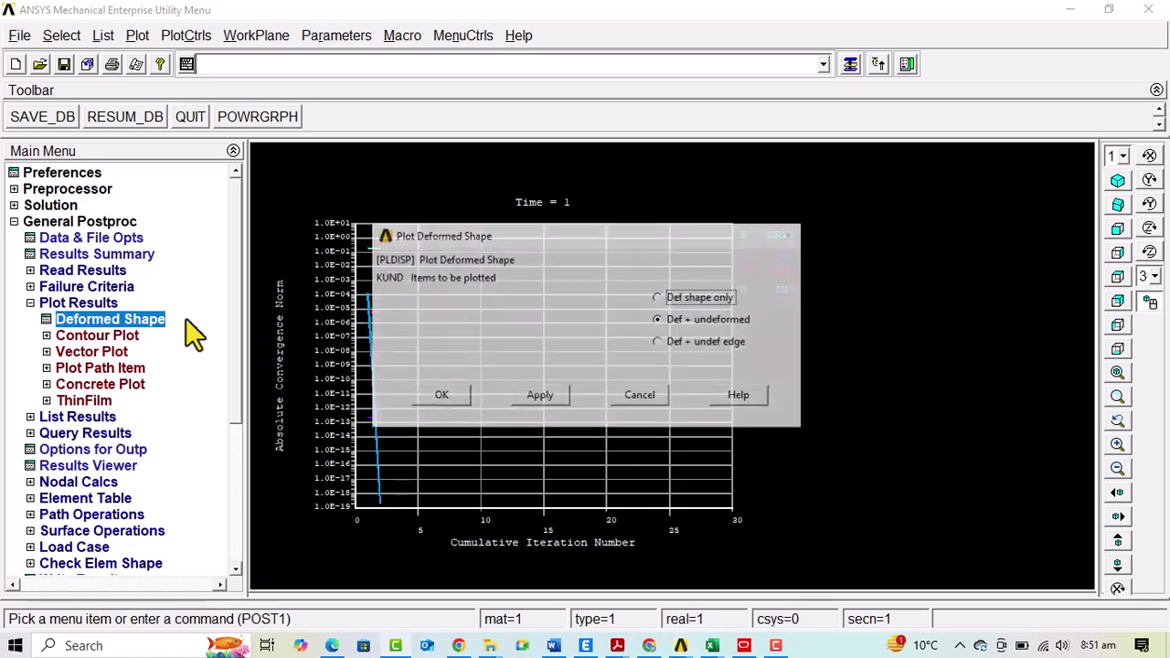
{"action": "left_click", "coordinate": [519, 396]}
{"action": "left_click_drag", "start_coordinate": [596, 247], "coordinate": [1120, 104]}
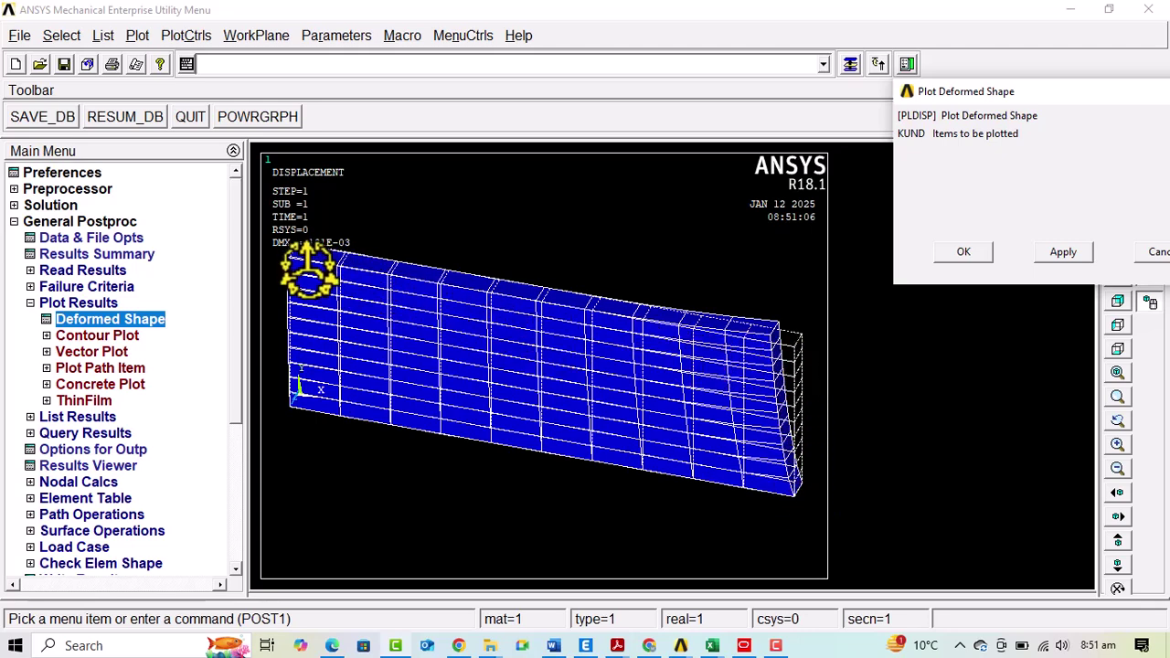
{"action": "left_click_drag", "start_coordinate": [992, 100], "coordinate": [582, 53]}
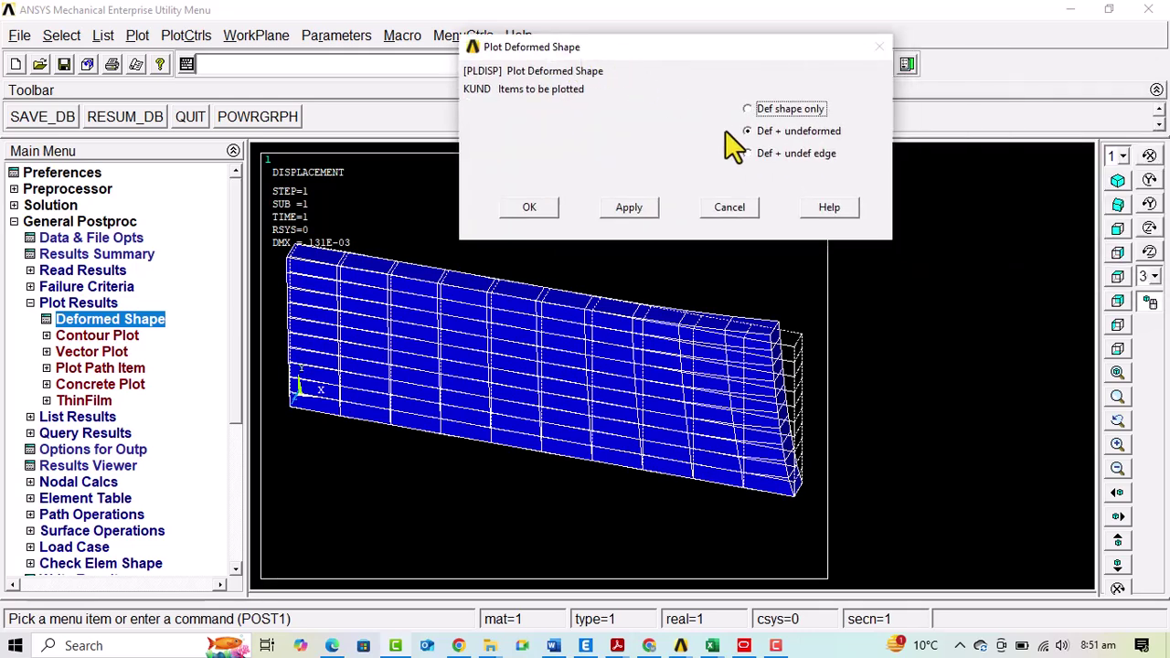
{"action": "left_click", "coordinate": [523, 214]}
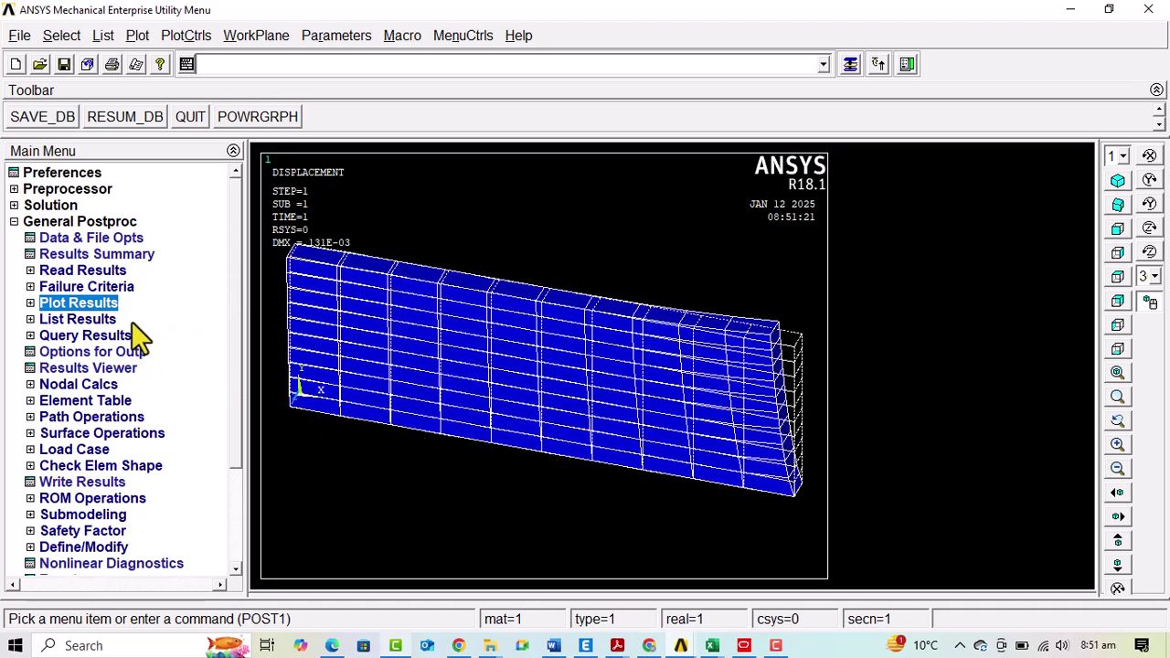
List the reaction solution for structural force FX and read through the nodal values and the total.
{"action": "left_click", "coordinate": [91, 320]}
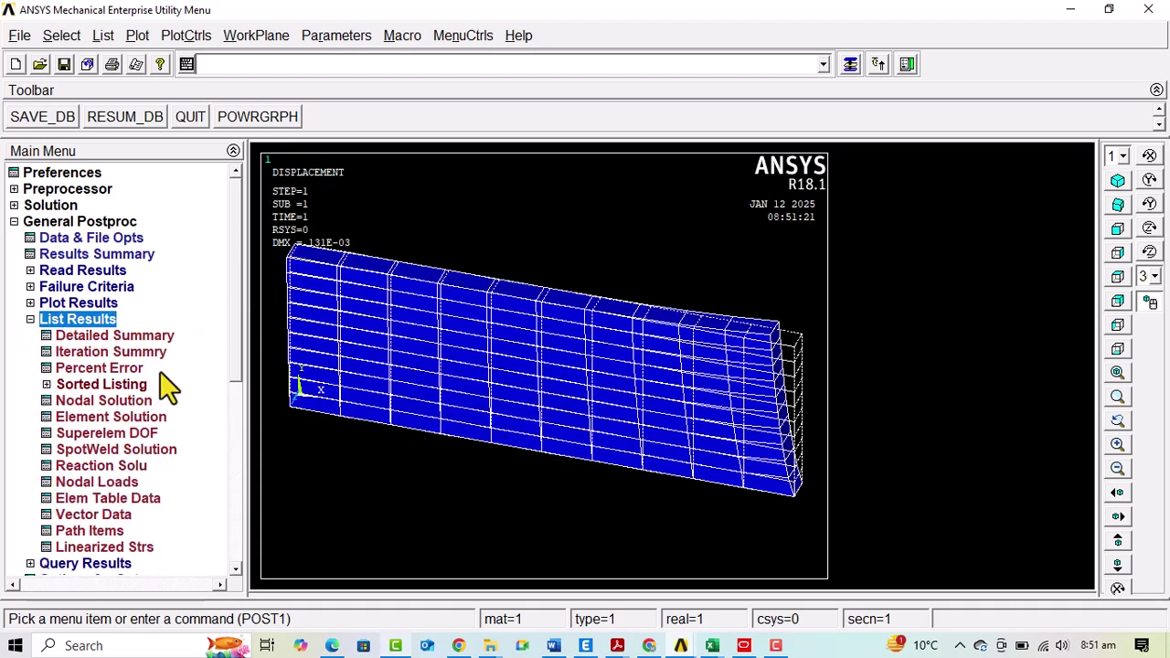
{"action": "left_click", "coordinate": [127, 467]}
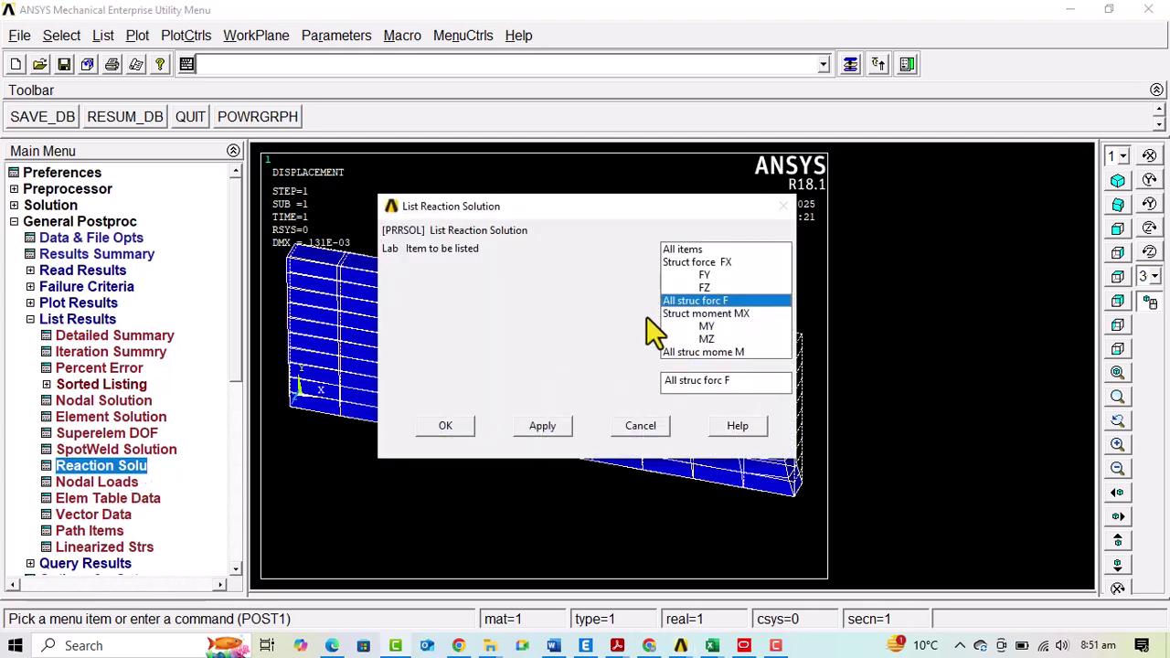
{"action": "left_click", "coordinate": [697, 262]}
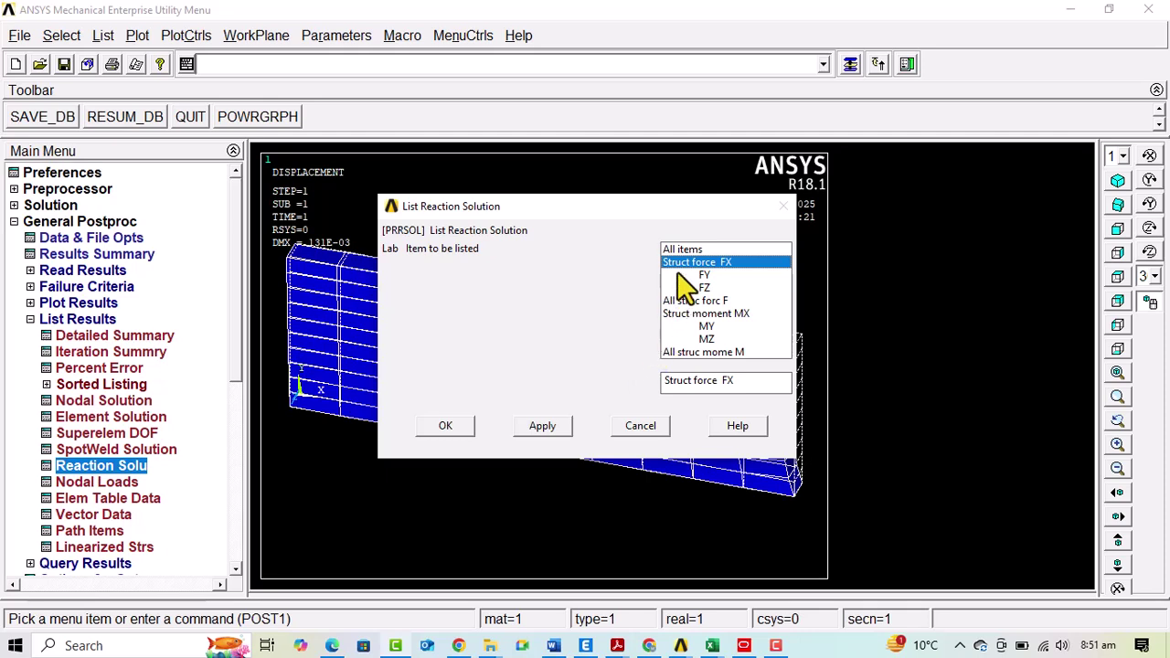
{"action": "left_click", "coordinate": [448, 427]}
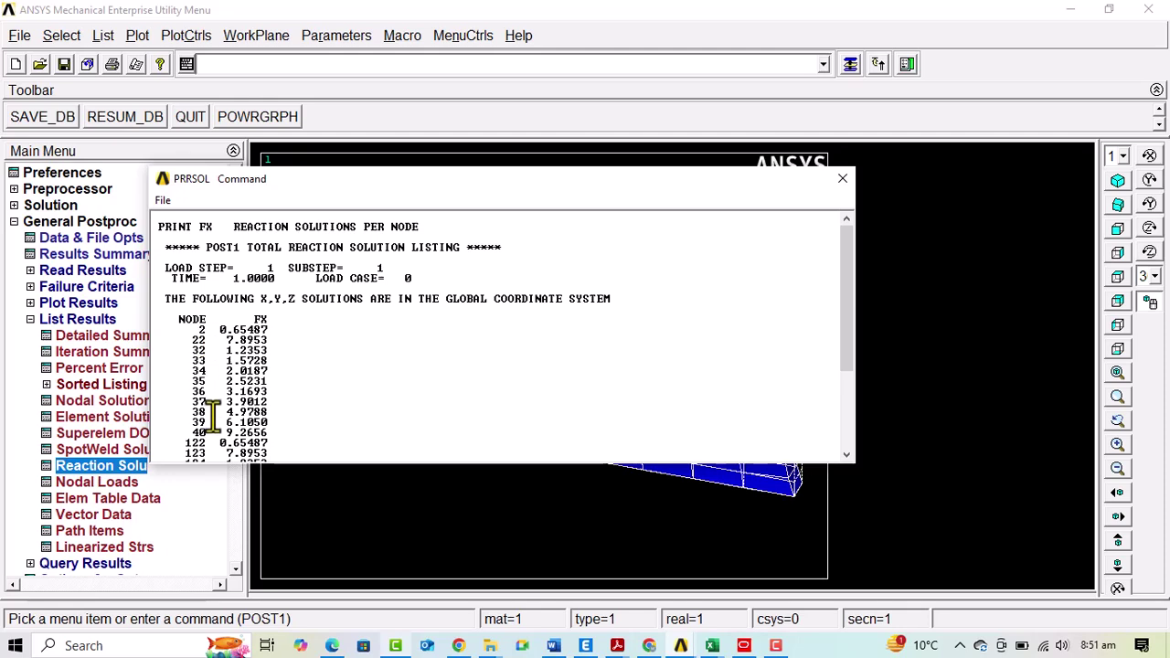
{"action": "scroll", "coordinate": [212, 413], "scroll_direction": "down", "scroll_amount": 5}
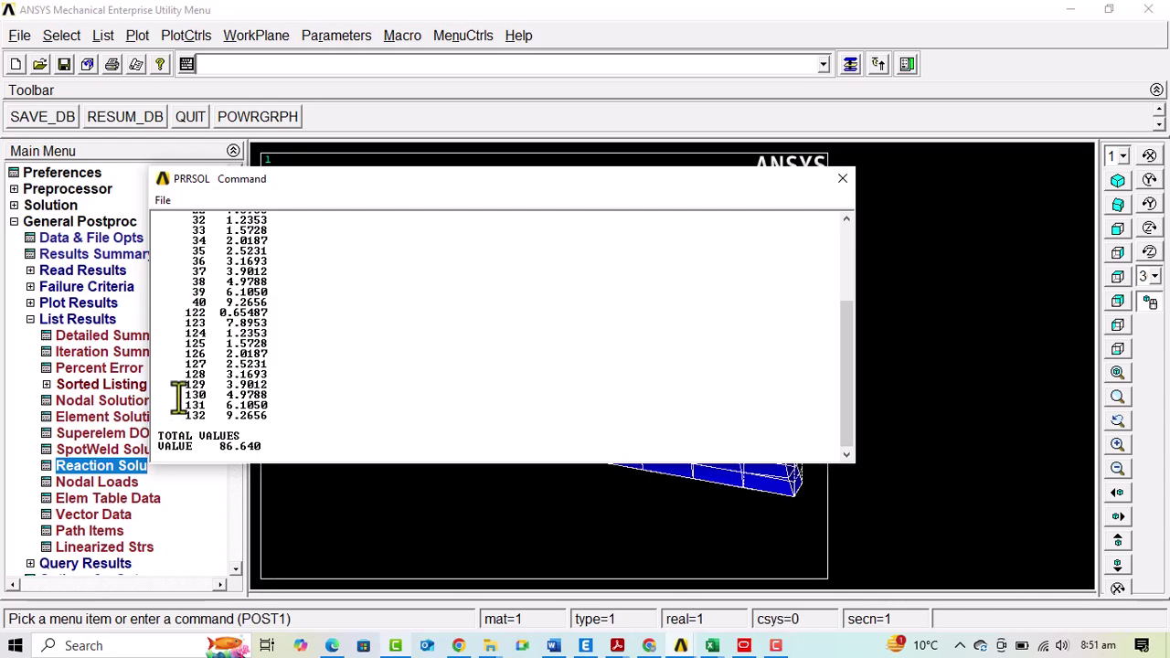
{"action": "scroll", "coordinate": [180, 393], "scroll_direction": "up", "scroll_amount": 5}
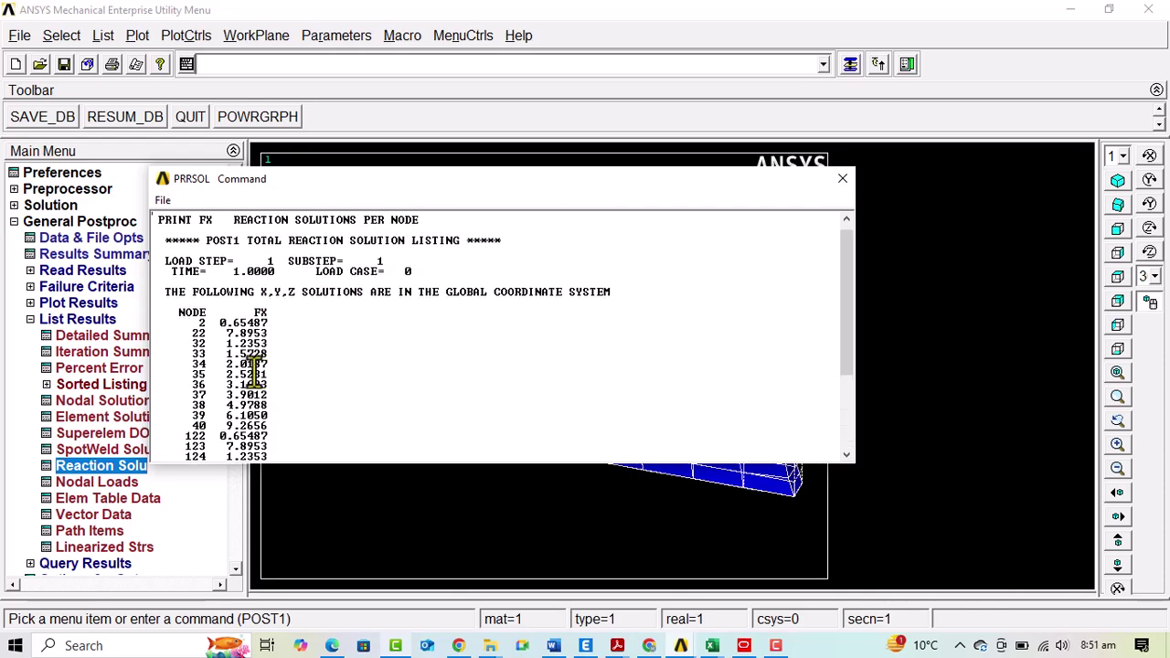
Read through the FX reaction listing down to the total value and close the listing.
{"action": "scroll", "coordinate": [242, 366], "scroll_direction": "down", "scroll_amount": 5}
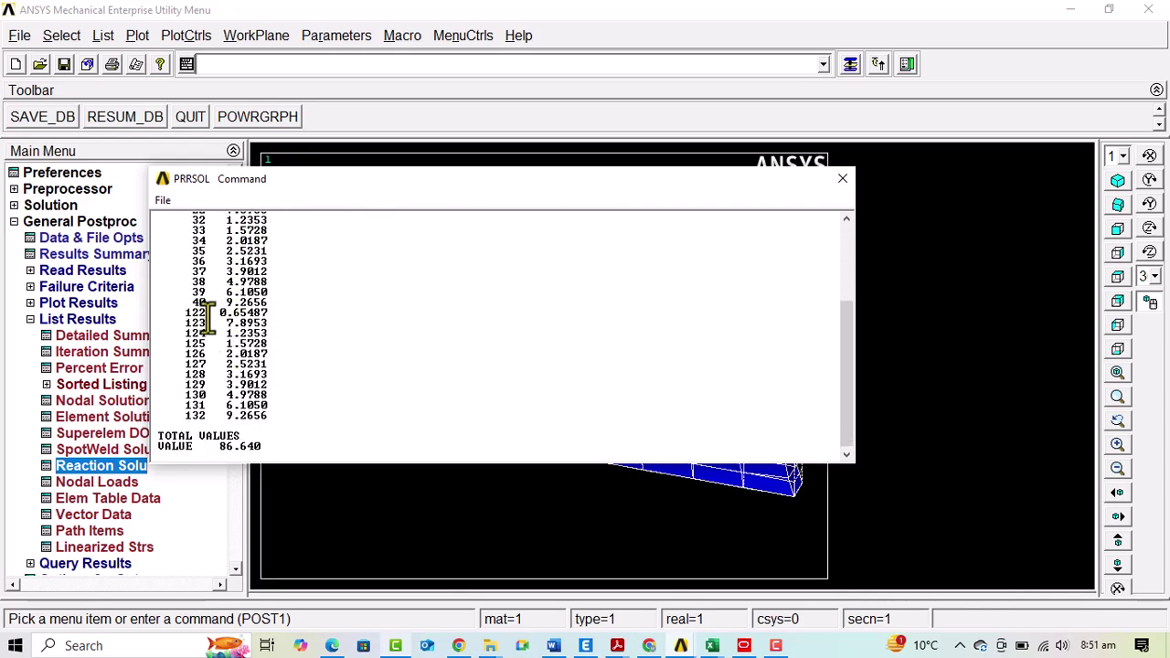
{"action": "scroll", "coordinate": [208, 320], "scroll_direction": "up", "scroll_amount": 5}
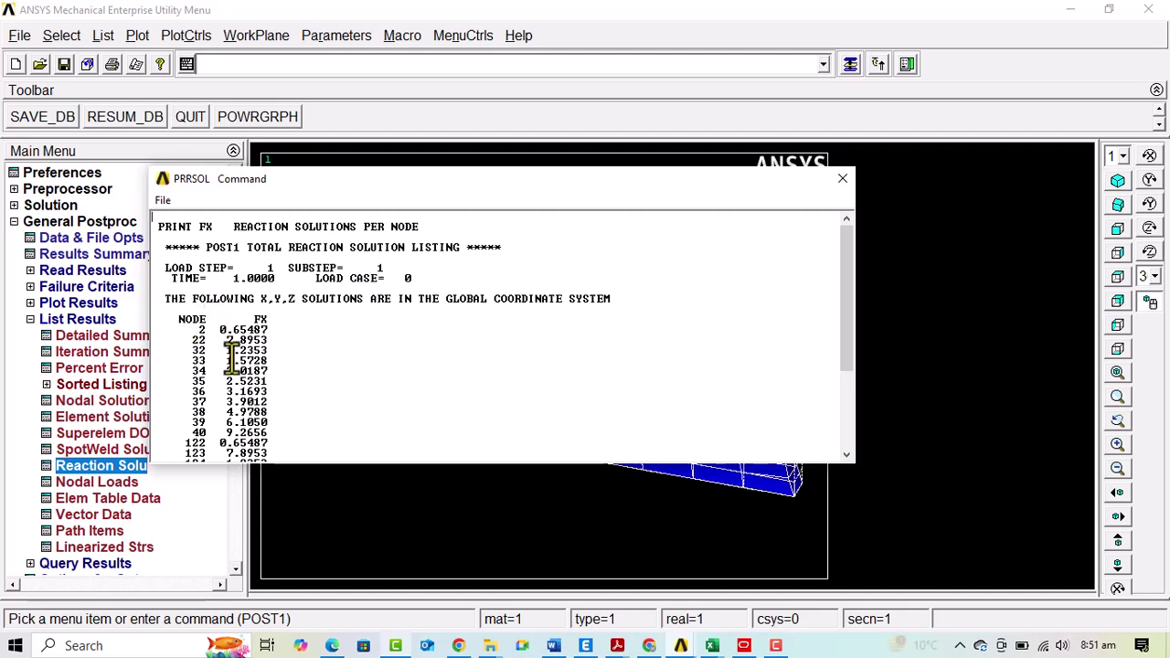
{"action": "scroll", "coordinate": [234, 357], "scroll_direction": "down", "scroll_amount": 3}
{"action": "scroll", "coordinate": [233, 376], "scroll_direction": "down", "scroll_amount": 2}
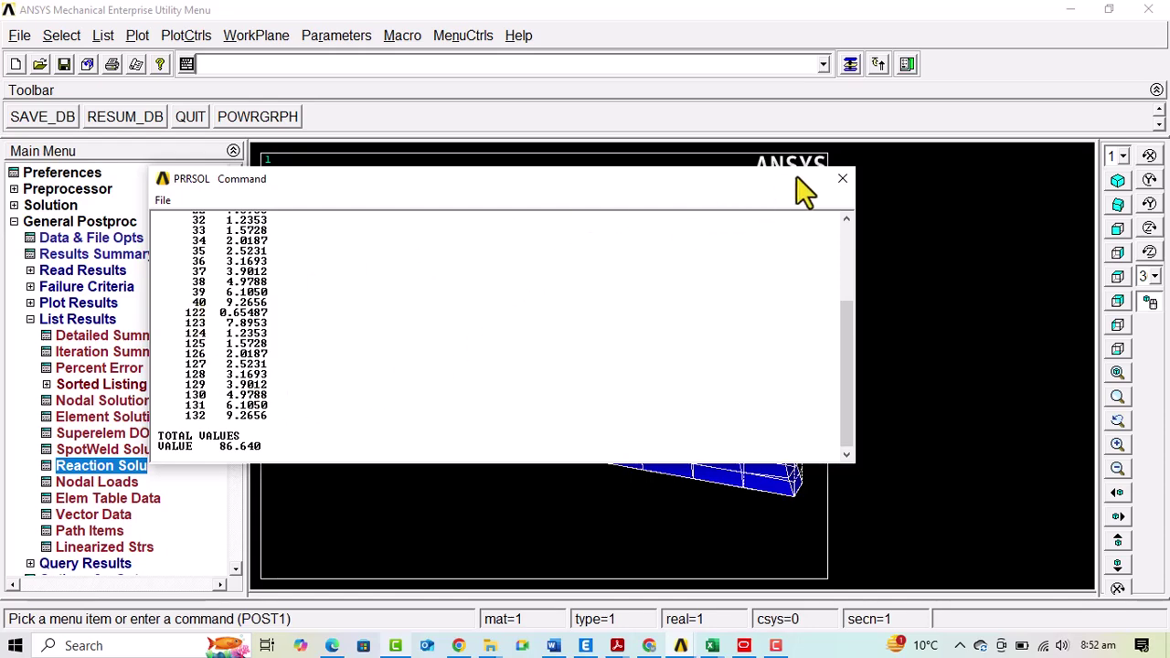
{"action": "left_click", "coordinate": [842, 178]}
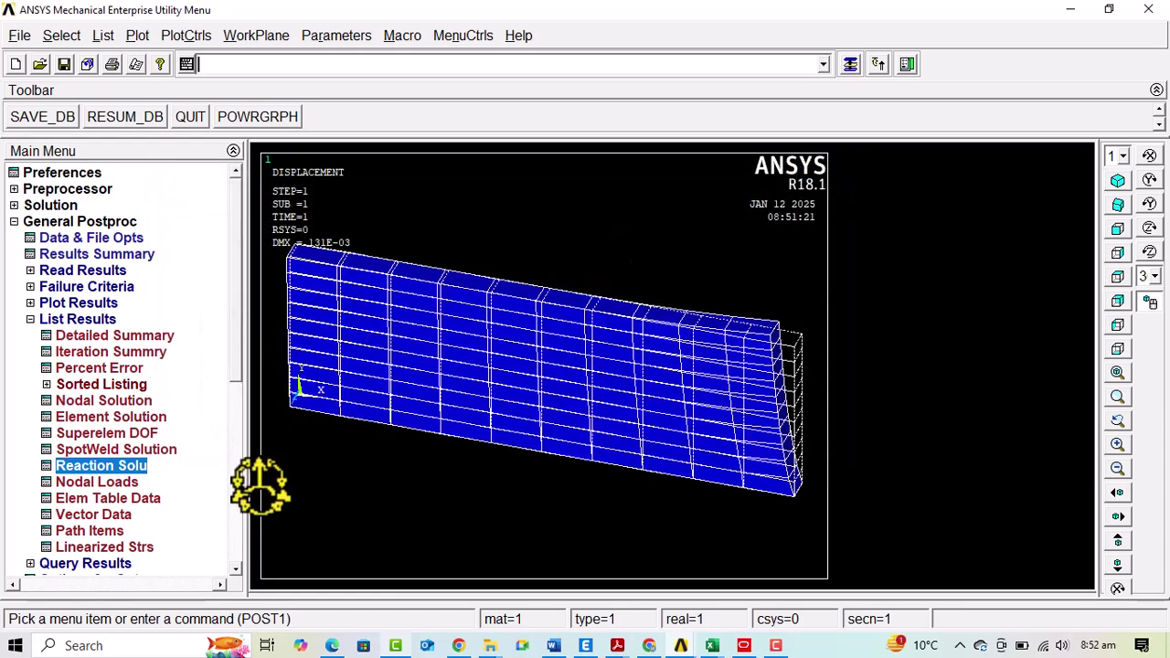
Find and launch the Windows Calculator app.
{"action": "left_click", "coordinate": [104, 644]}
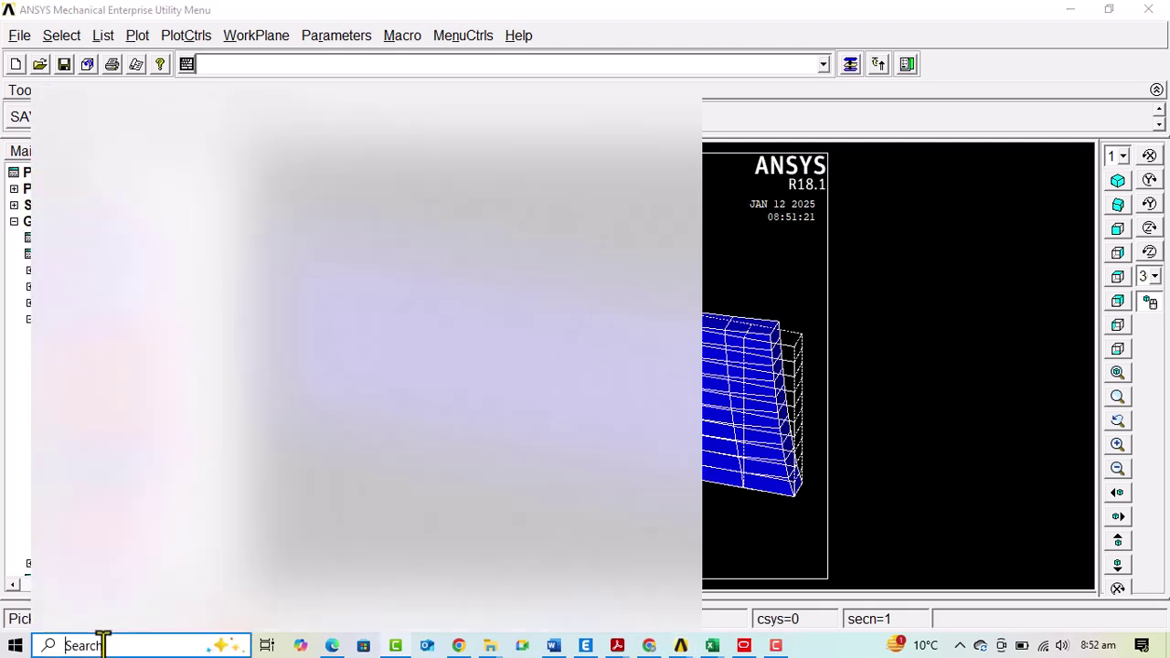
{"action": "type", "text": "ca"}
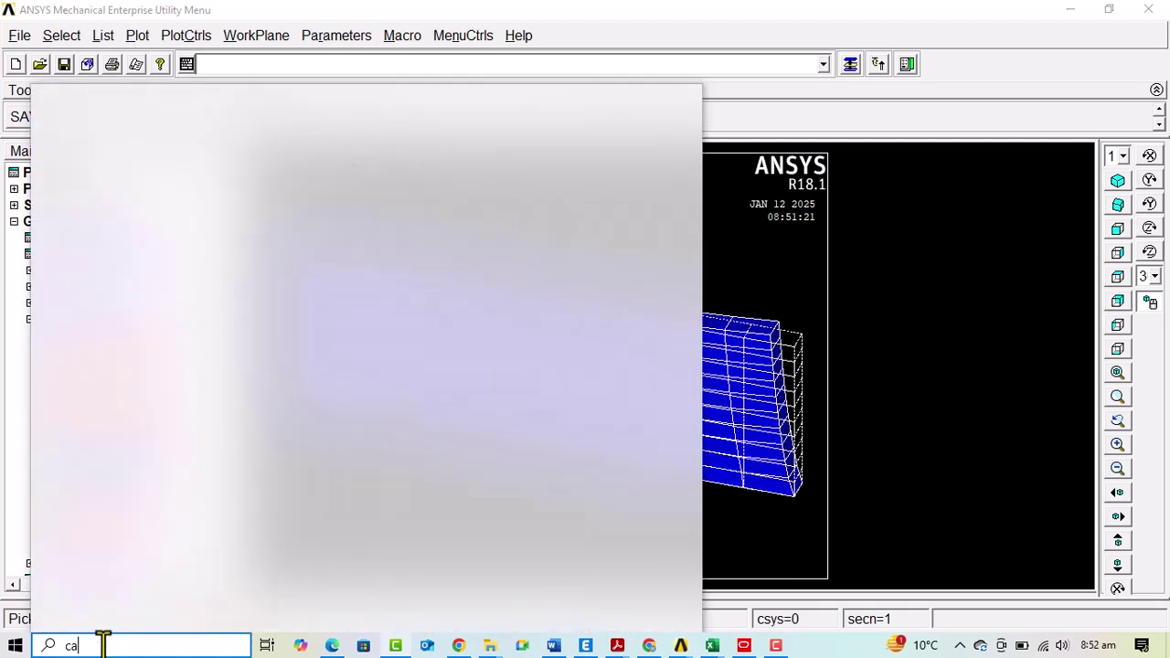
{"action": "type", "text": "lculator"}
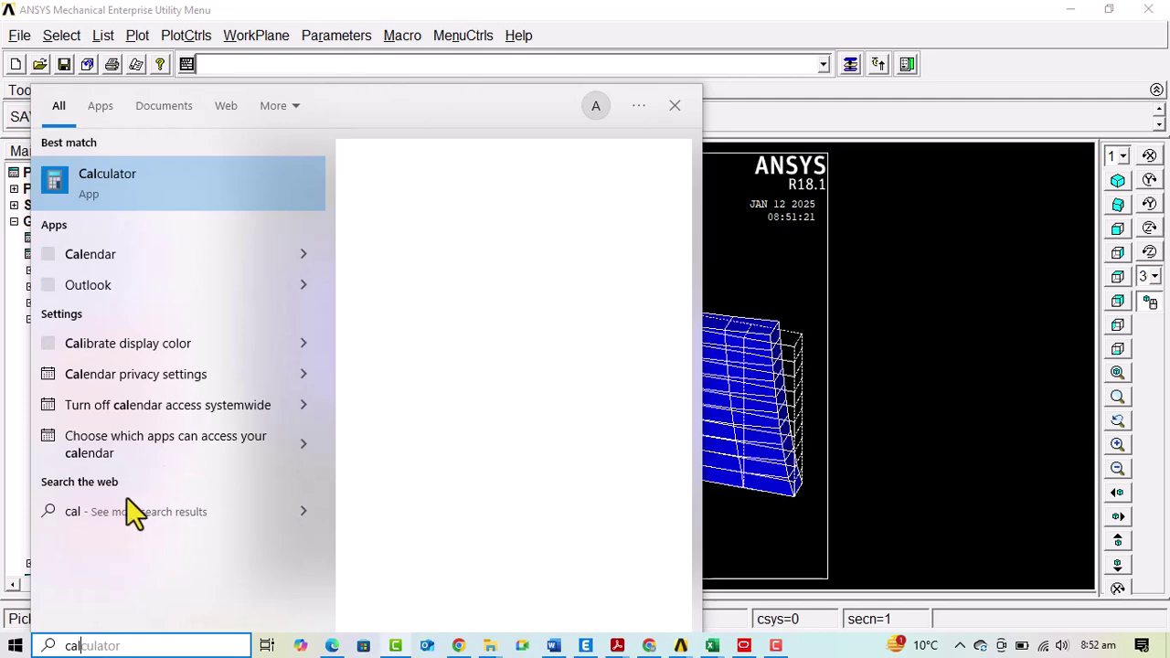
{"action": "left_click", "coordinate": [151, 188]}
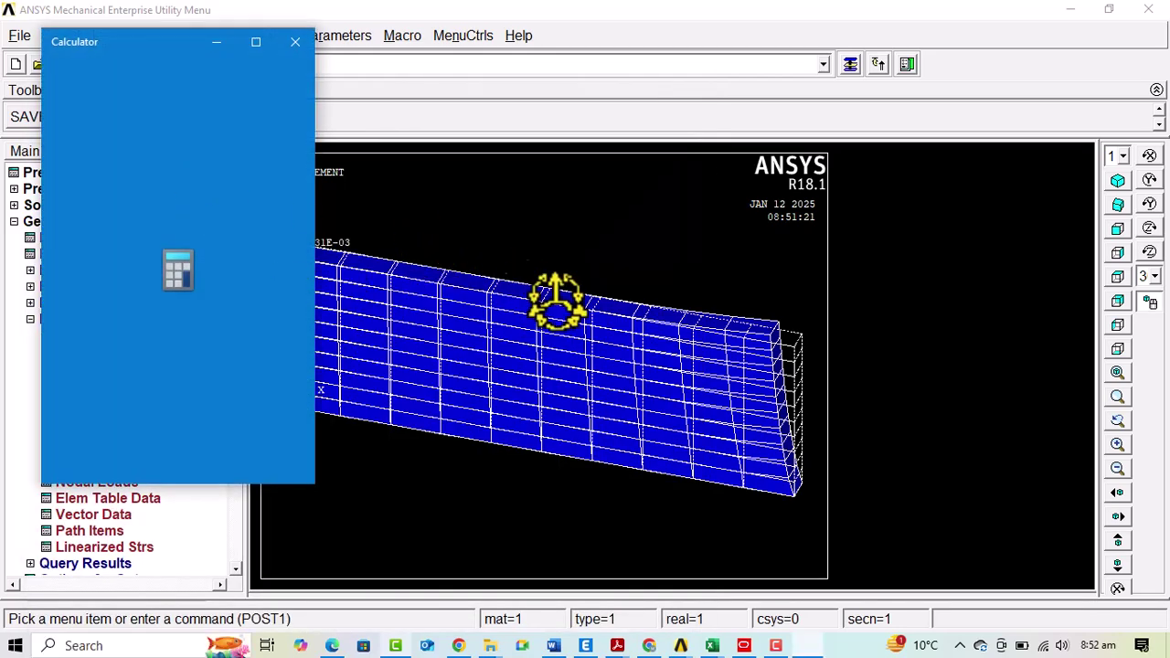
View the deformed block from the front, then return to the oblique view.
{"action": "left_click", "coordinate": [1119, 227]}
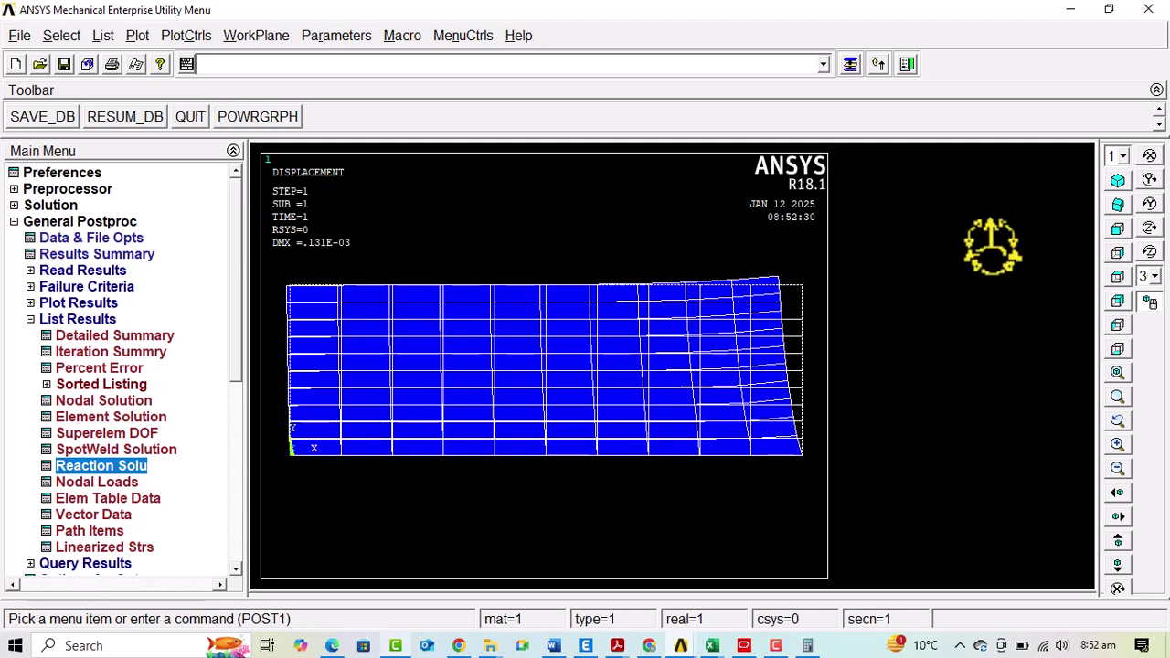
{"action": "left_click", "coordinate": [1117, 229]}
{"action": "left_click", "coordinate": [1117, 205]}
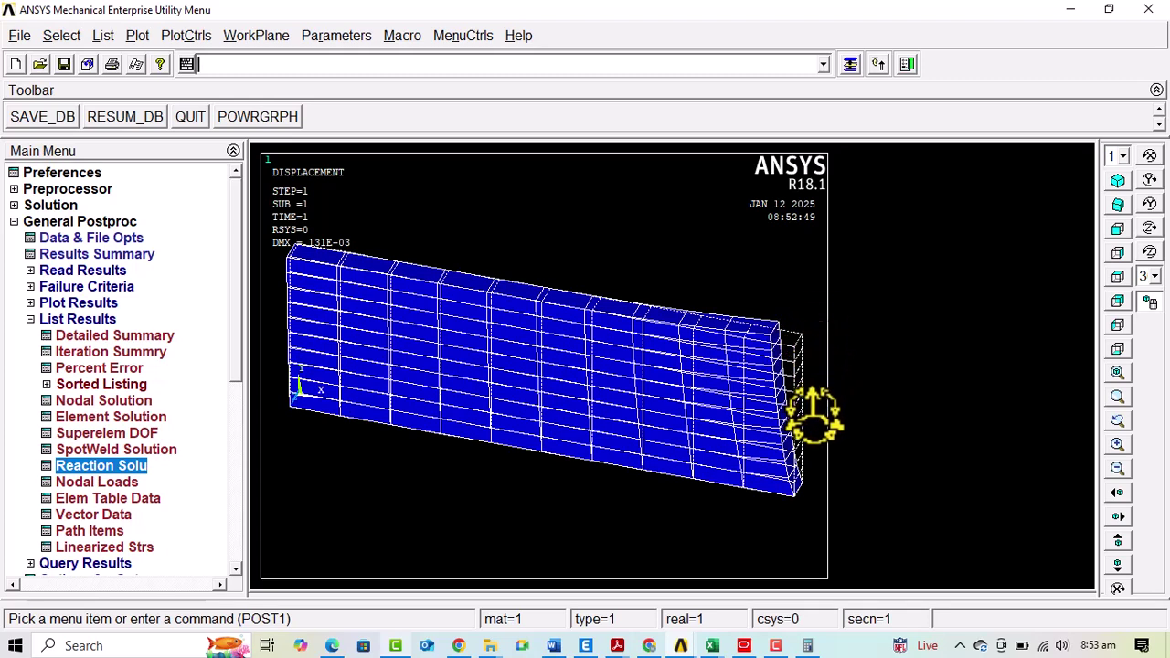
Switch to the Calculator and multiply 1000 by 0.76 as the first part of the force check.
{"action": "left_click", "coordinate": [805, 646]}
{"action": "left_click", "coordinate": [78, 416]}
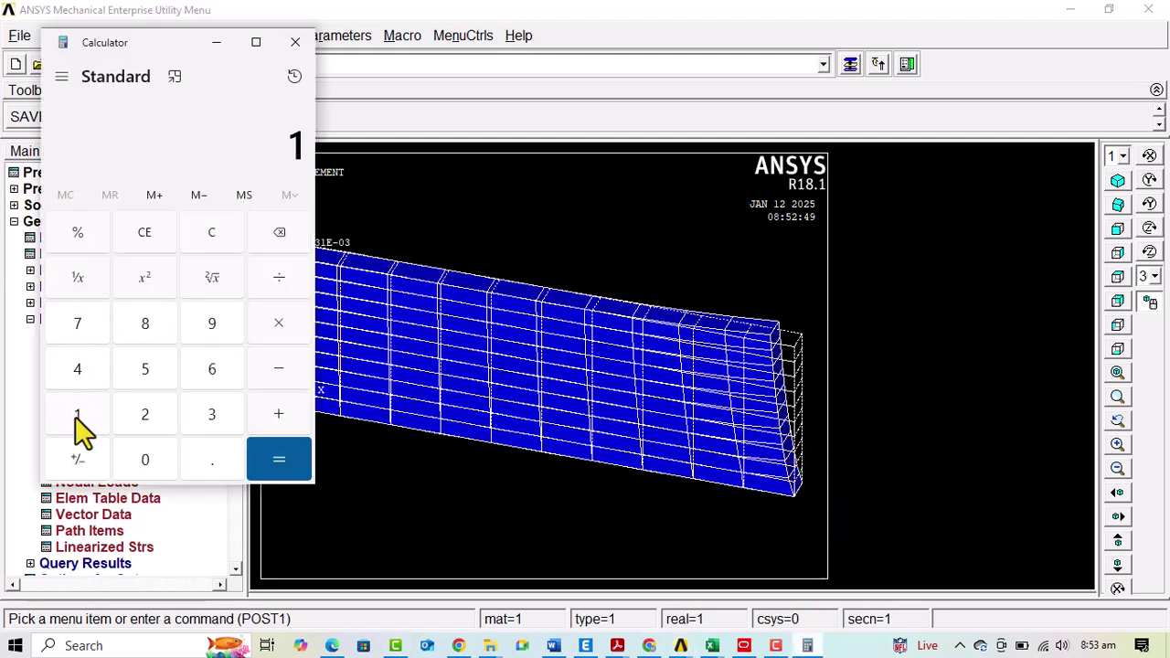
{"action": "left_click", "coordinate": [142, 468]}
{"action": "left_click", "coordinate": [142, 468]}
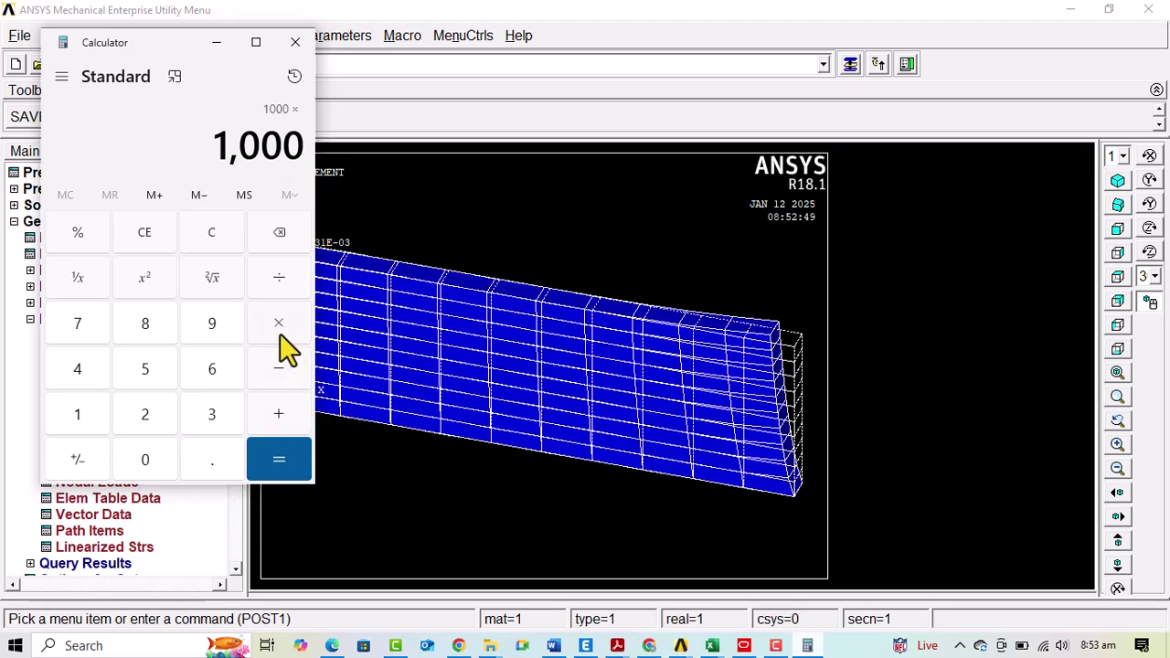
{"action": "left_click", "coordinate": [138, 463]}
{"action": "left_click", "coordinate": [209, 465]}
{"action": "left_click", "coordinate": [79, 331]}
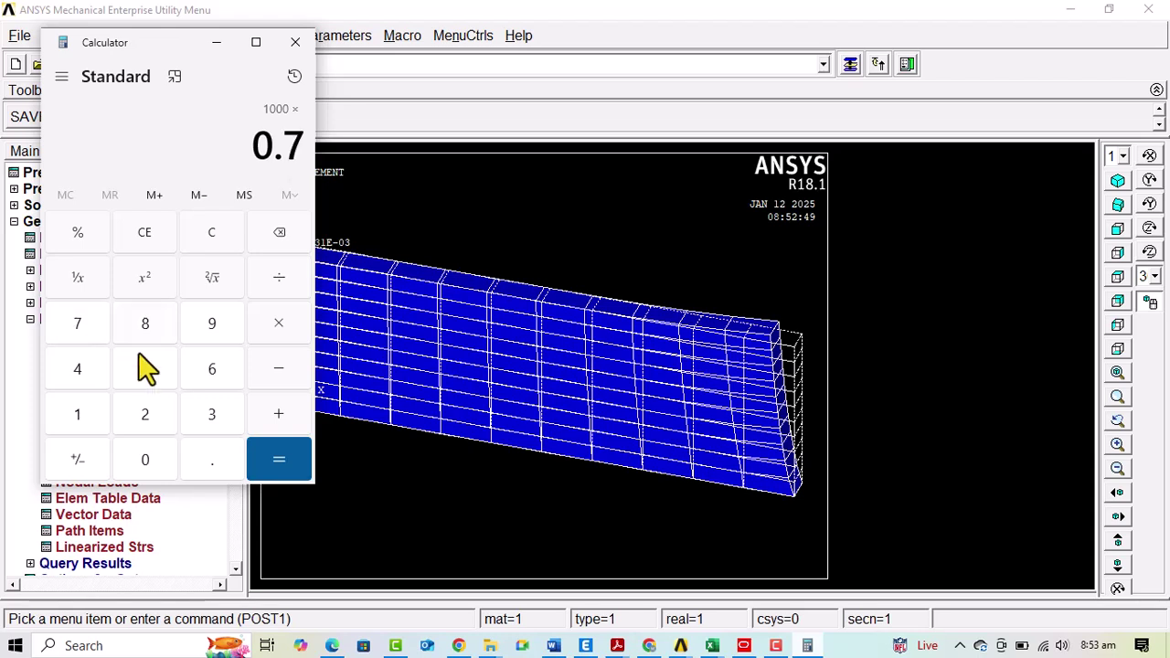
{"action": "left_click", "coordinate": [214, 373]}
{"action": "left_click", "coordinate": [277, 344]}
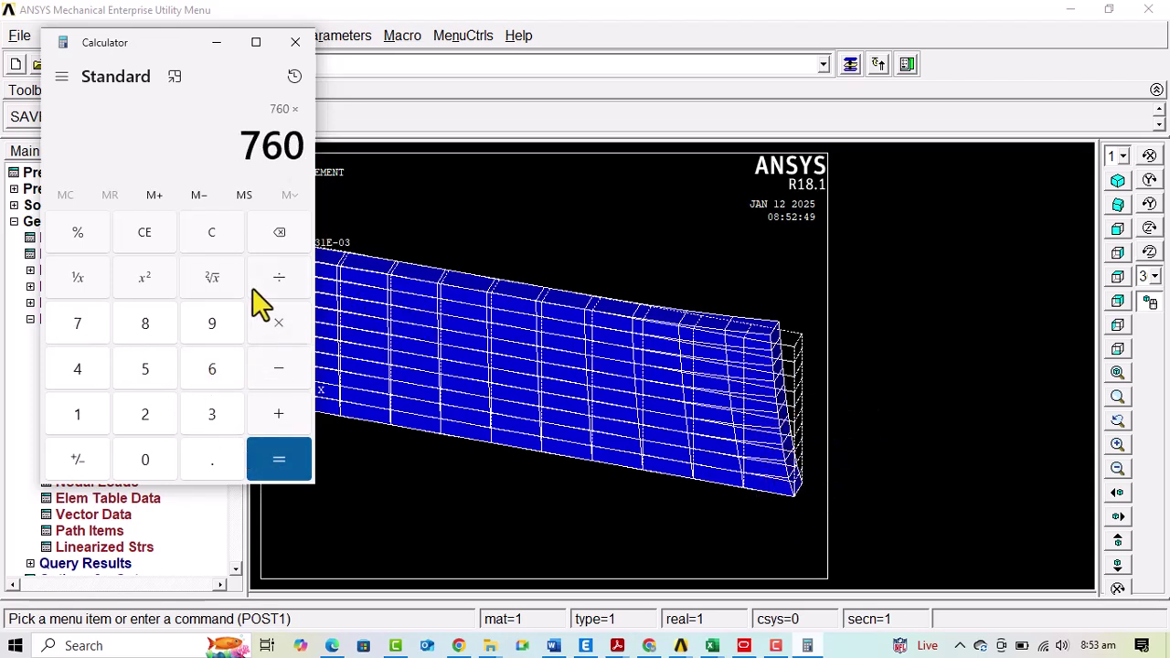
Multiply the running product by 0.114 to complete the force check, and close the Calculator.
{"action": "left_click", "coordinate": [77, 426]}
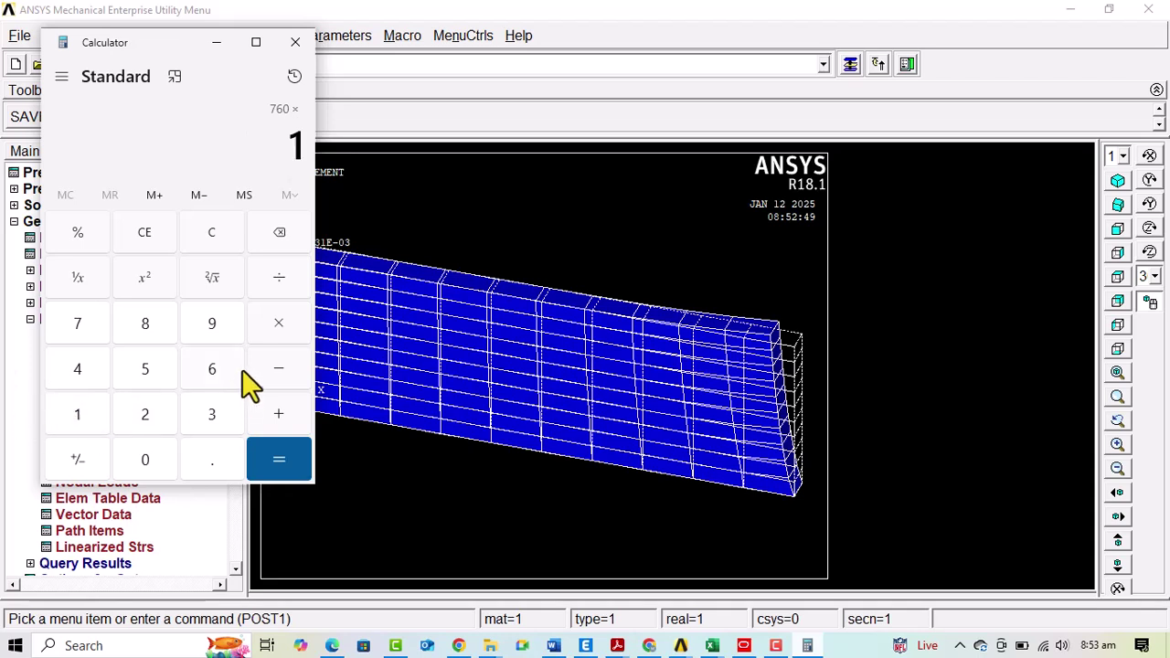
{"action": "double_click", "coordinate": [59, 409]}
{"action": "left_click", "coordinate": [60, 374]}
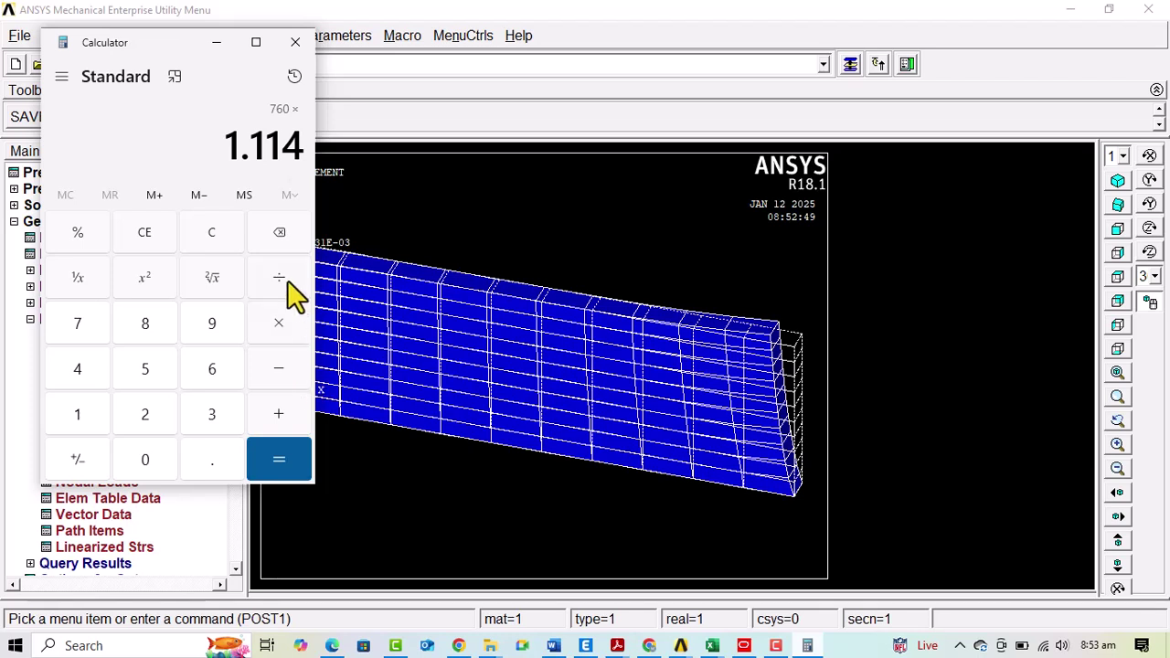
{"action": "left_click", "coordinate": [279, 234]}
{"action": "left_click", "coordinate": [280, 235]}
{"action": "left_click", "coordinate": [280, 234]}
{"action": "left_click", "coordinate": [195, 470]}
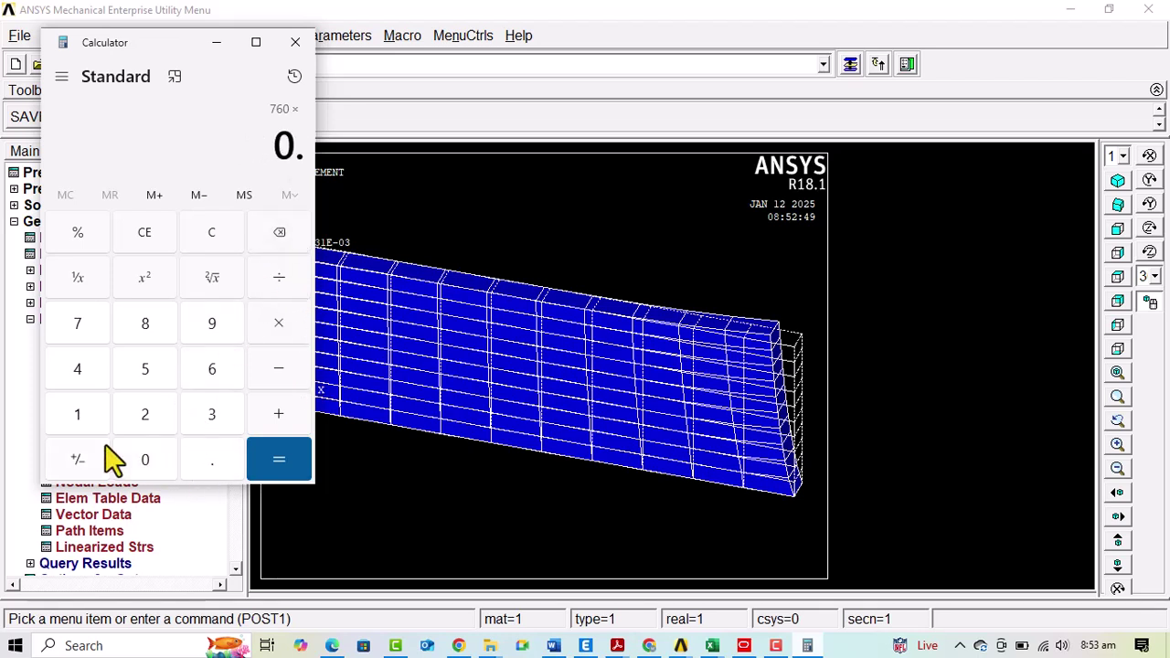
{"action": "double_click", "coordinate": [78, 412]}
{"action": "left_click", "coordinate": [76, 383]}
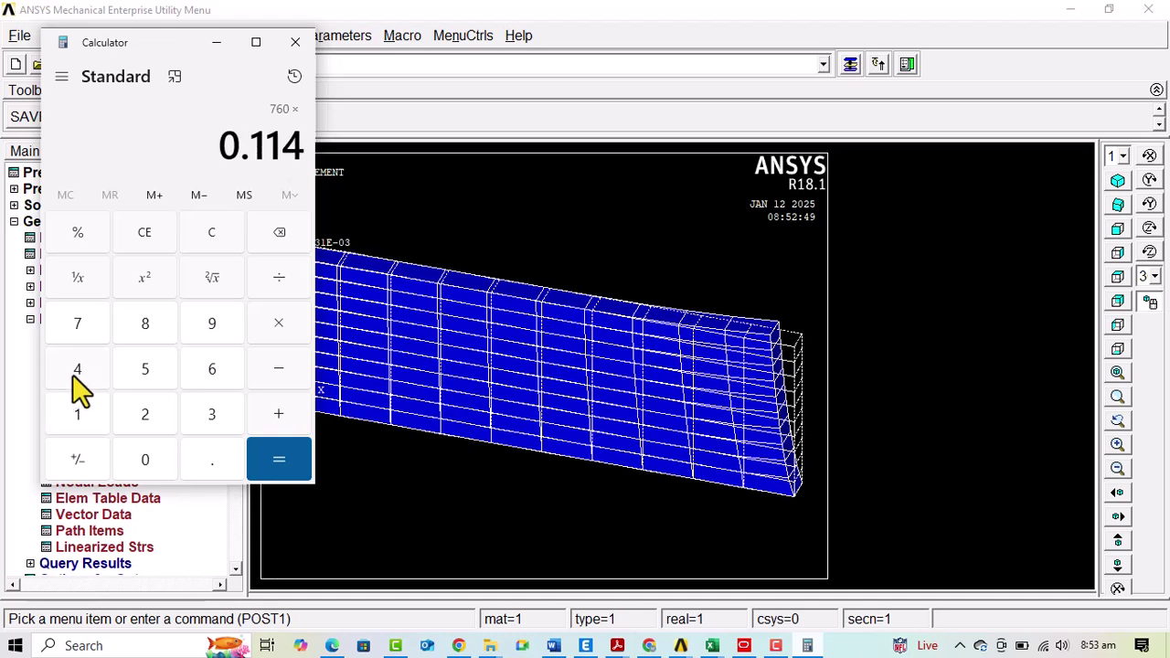
{"action": "left_click", "coordinate": [278, 457]}
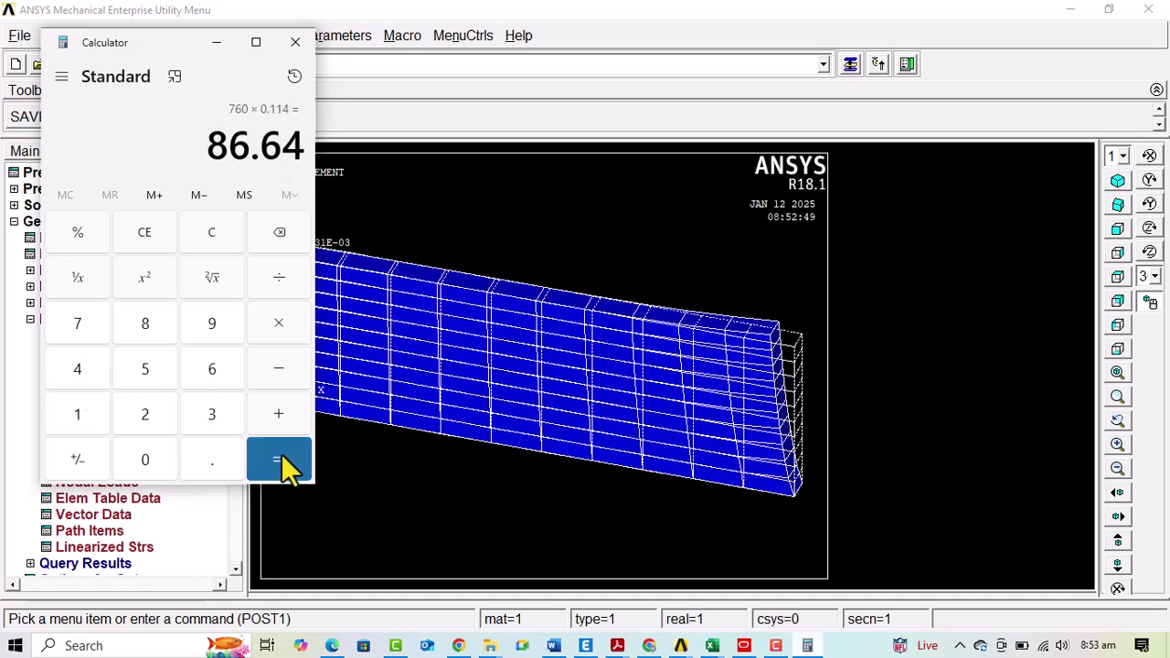
{"action": "left_click", "coordinate": [295, 43]}
{"action": "left_click", "coordinate": [96, 450]}
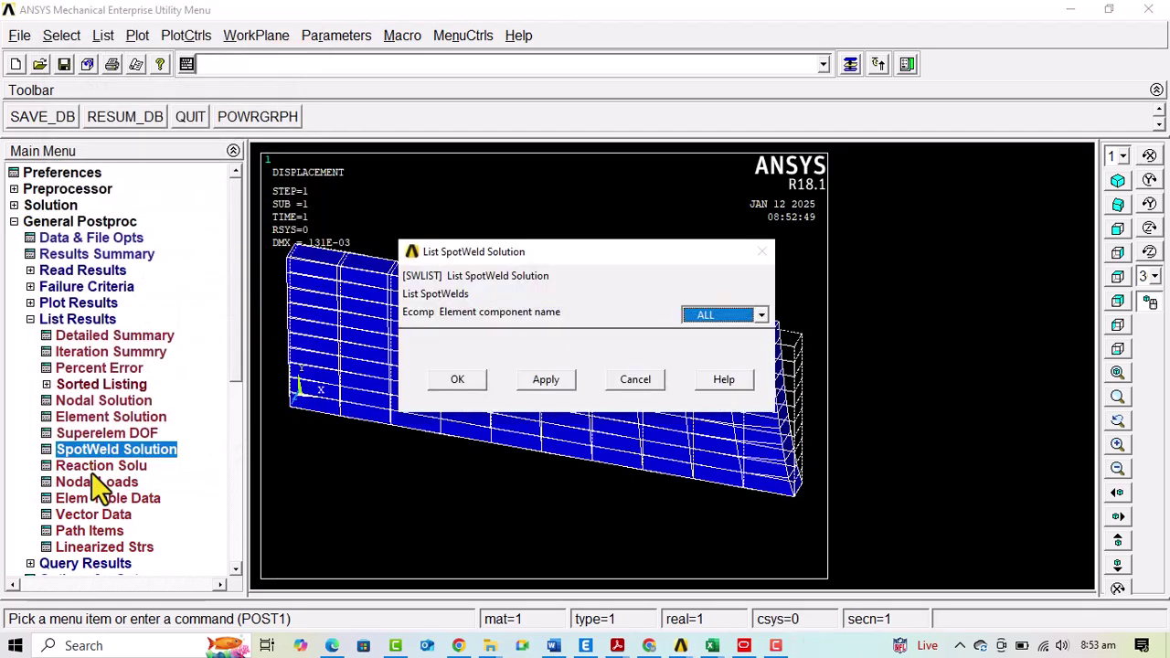
{"action": "left_click", "coordinate": [96, 466]}
{"action": "left_click", "coordinate": [659, 427]}
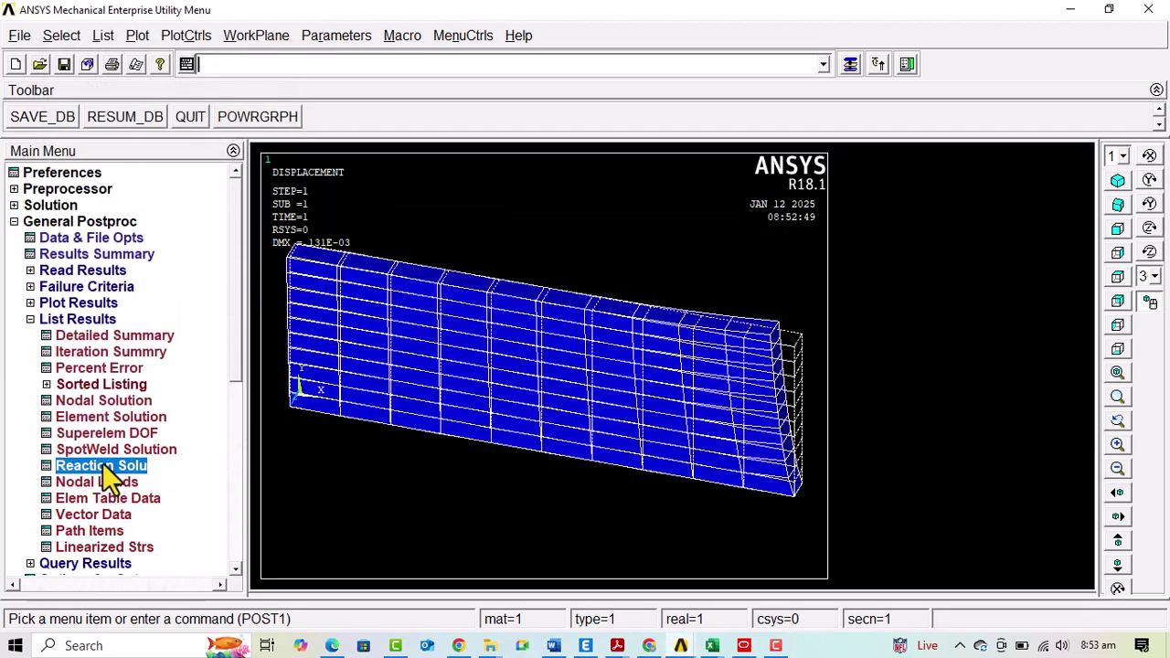
List the reaction solution for structural force FX again, check its total value, and close the listing.
{"action": "left_click", "coordinate": [101, 467]}
{"action": "left_click", "coordinate": [539, 430]}
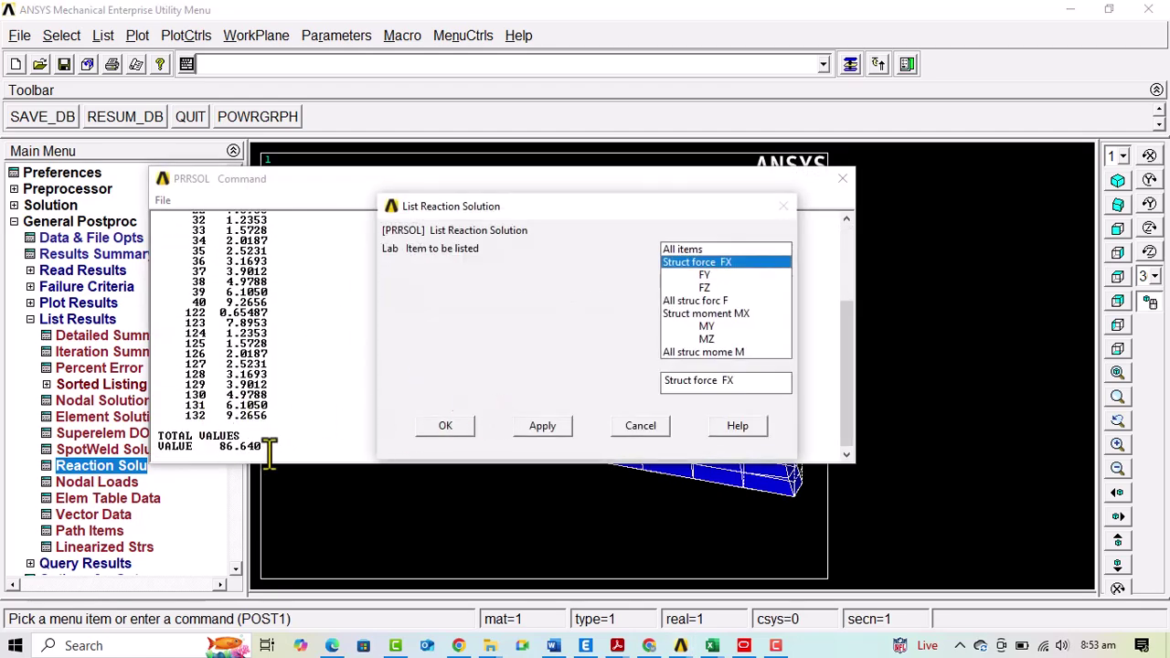
{"action": "left_click", "coordinate": [454, 430]}
{"action": "left_click", "coordinate": [845, 201]}
{"action": "left_click", "coordinate": [841, 179]}
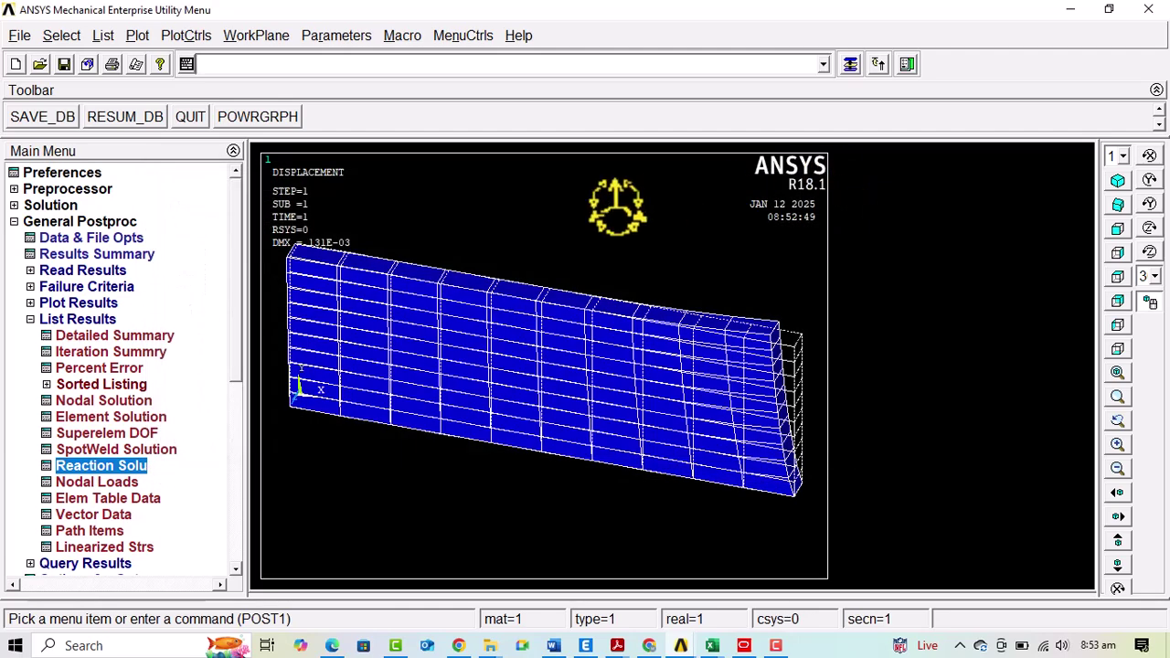
{"action": "left_click", "coordinate": [89, 318]}
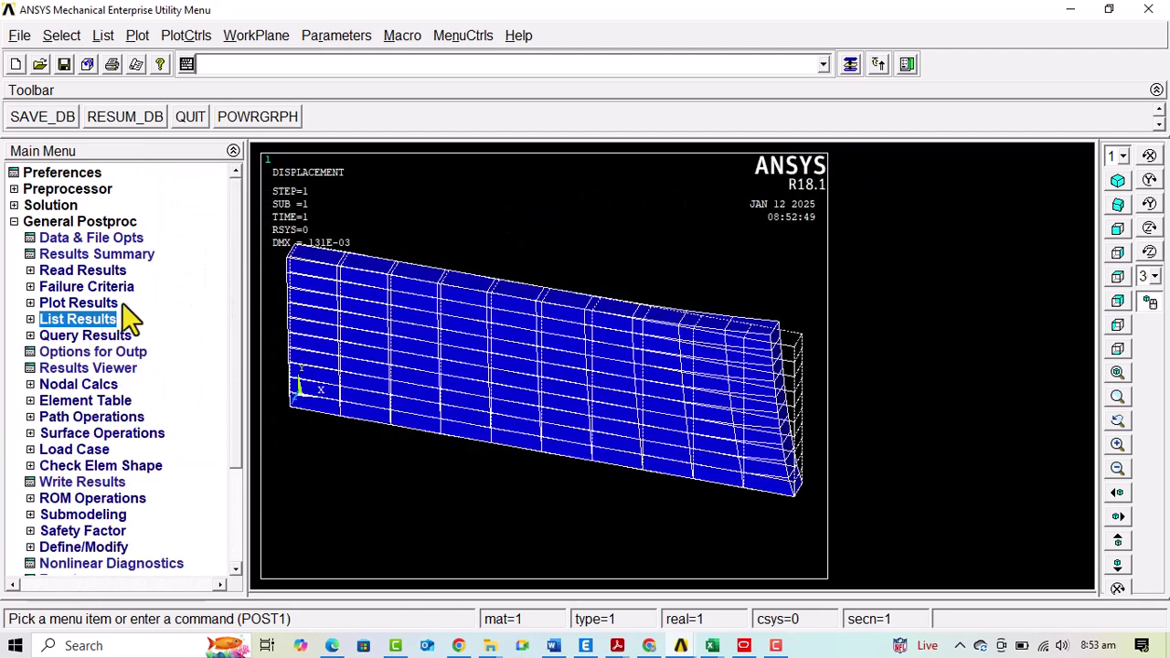
{"action": "left_click_drag", "start_coordinate": [230, 337], "coordinate": [237, 439]}
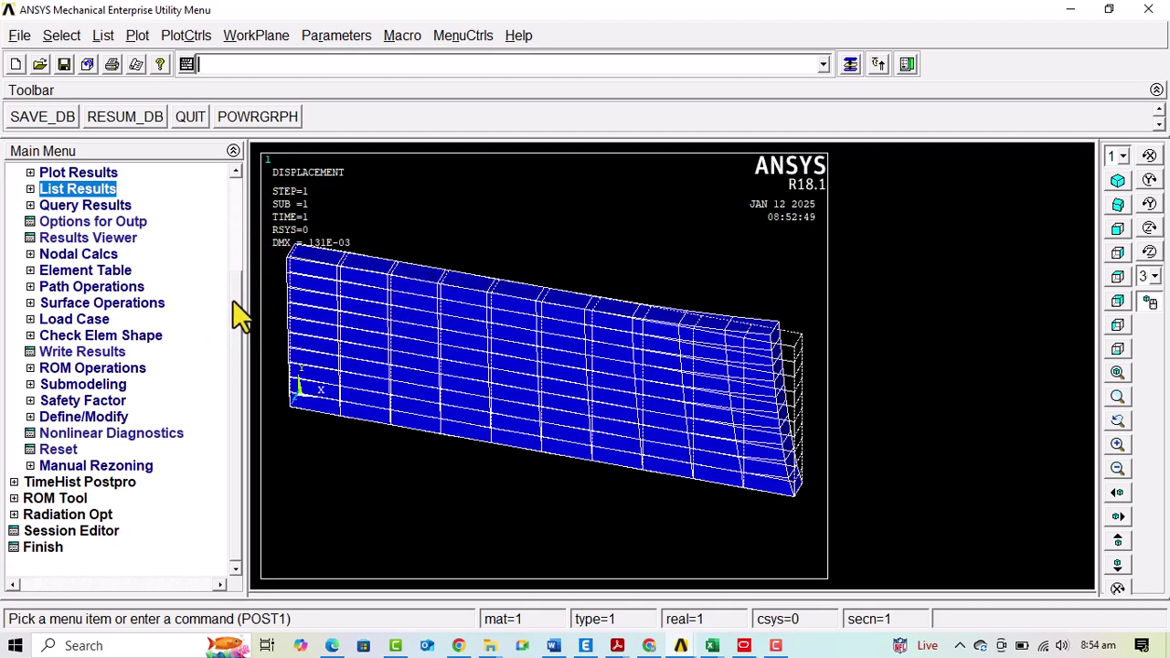
{"action": "scroll", "coordinate": [234, 306], "scroll_direction": "up", "scroll_amount": 1}
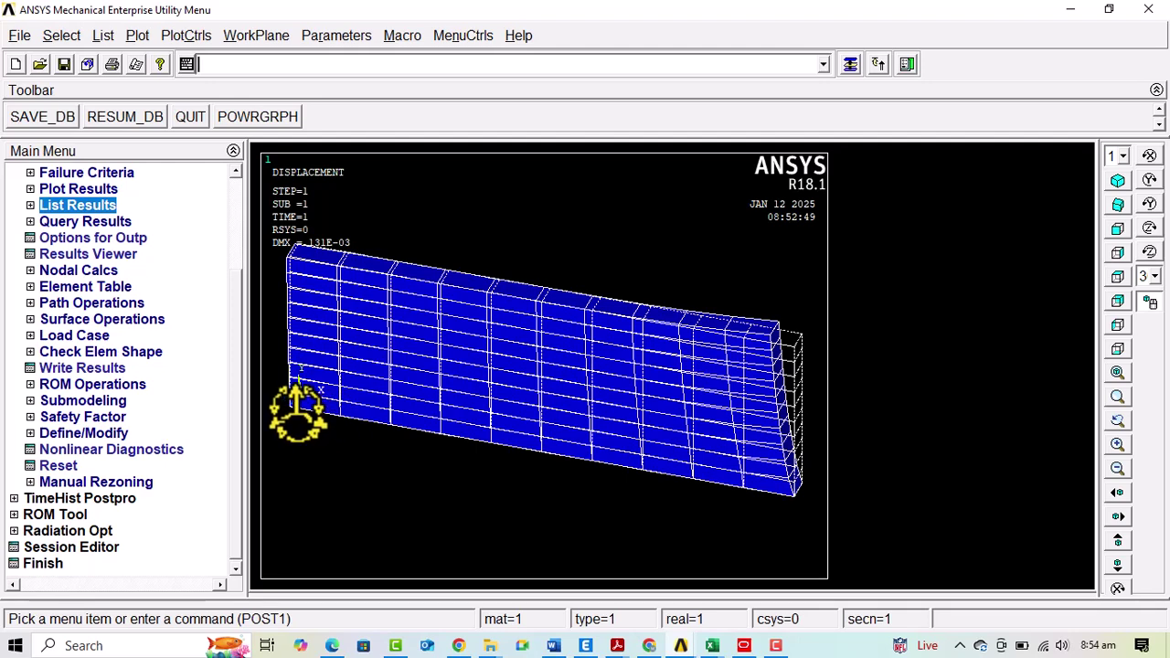